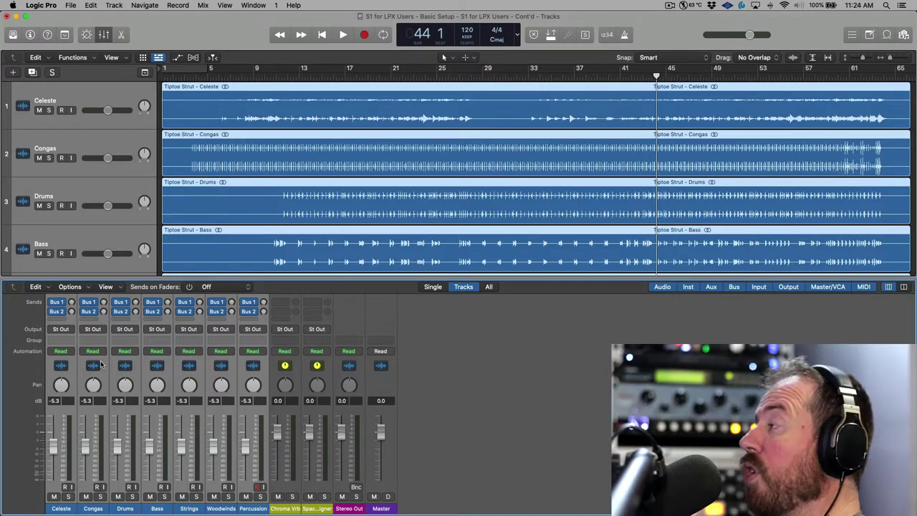
- Switch to Studio One and insert Pro EQ on all channels from Celeste through Percussion at once
key("super+Tab")
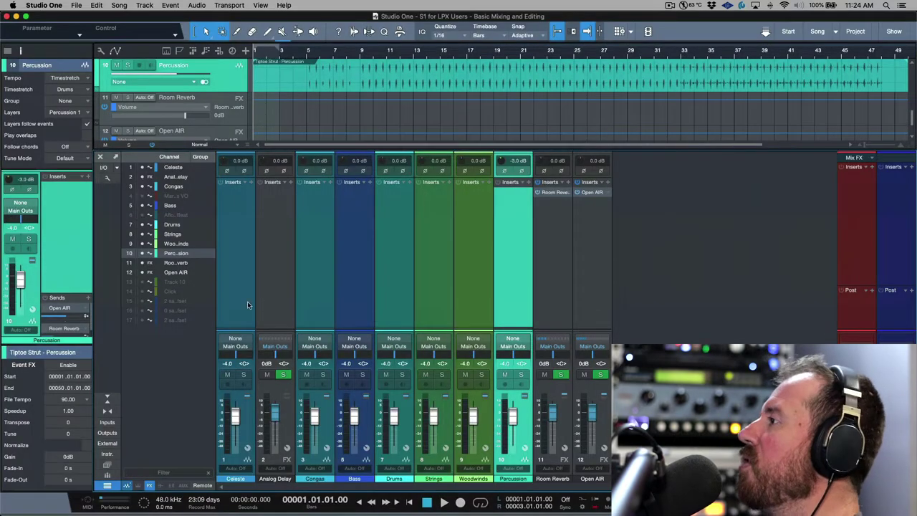
left_click(247, 301)
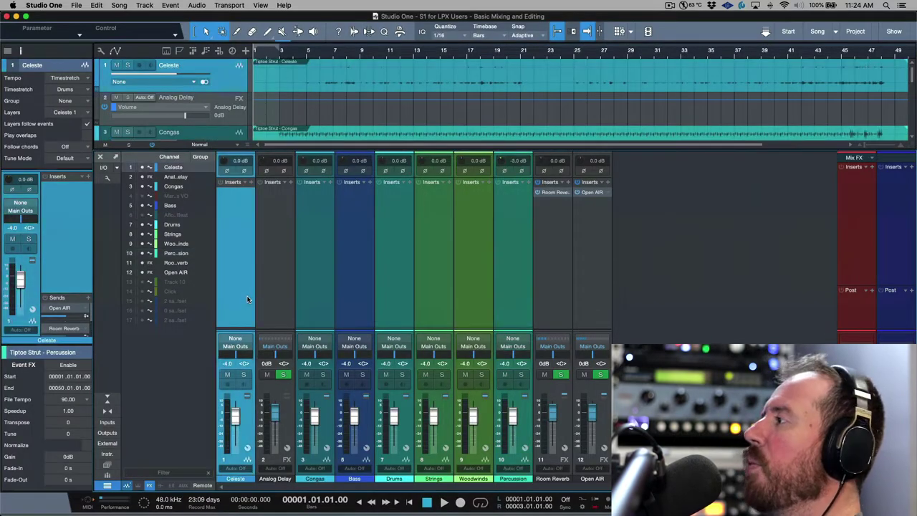
left_click(508, 297, "shift")
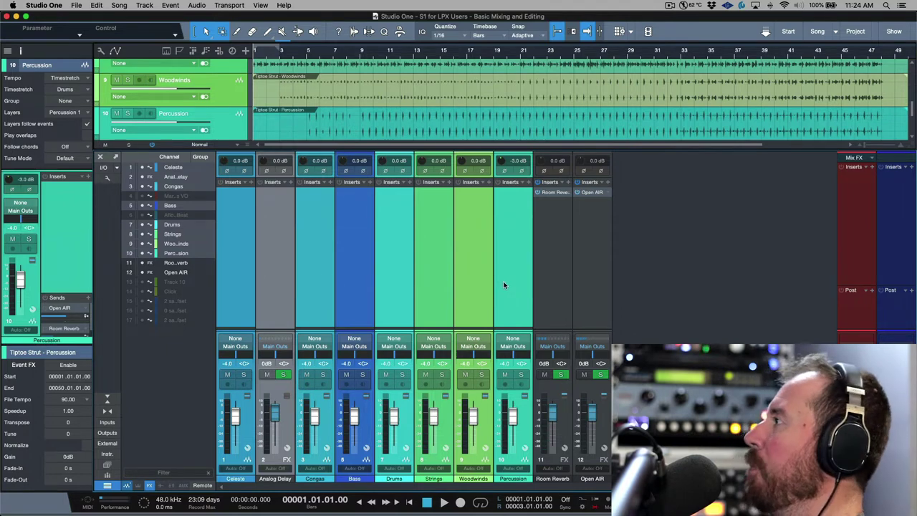
left_click(529, 184)
type("pro")
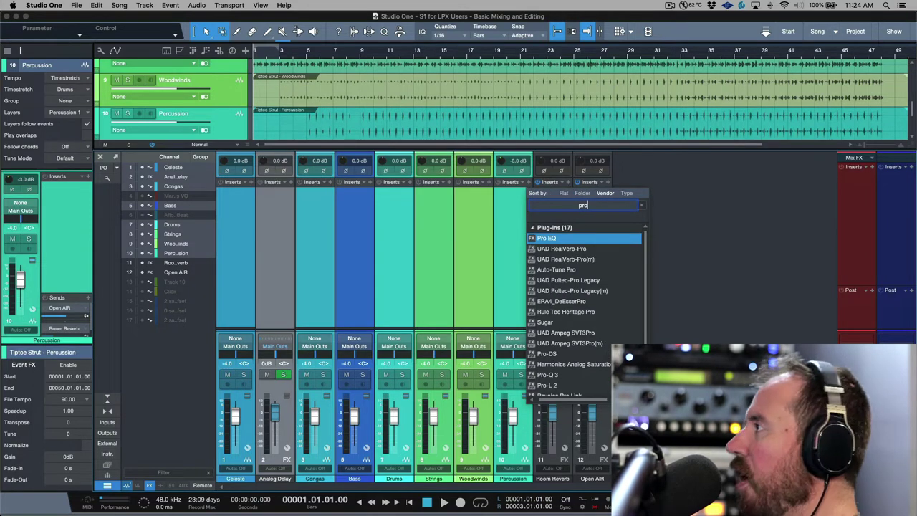
key("Return")
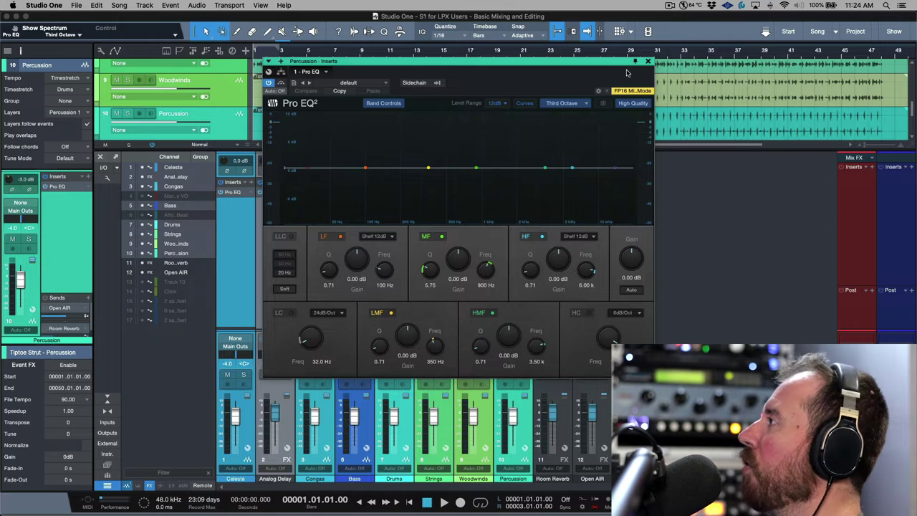
left_click(649, 62)
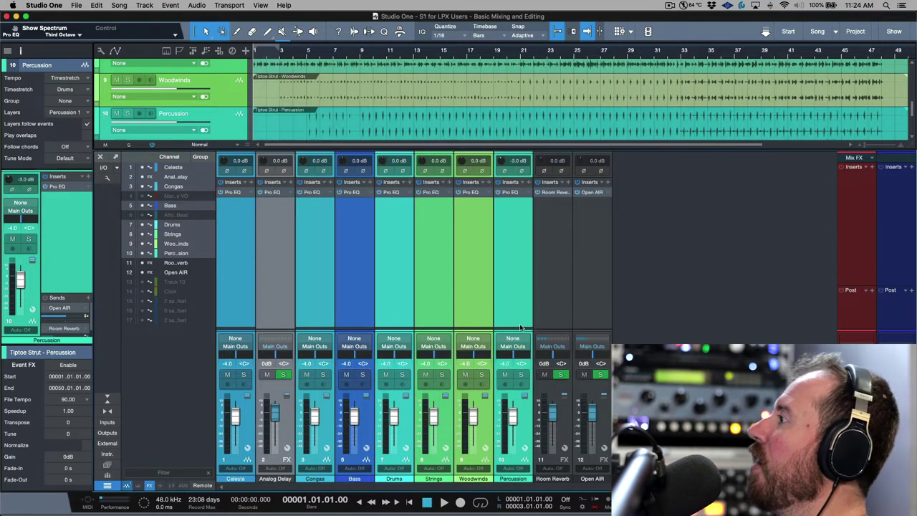
- Expand the sends area of the mixer channels and remove the Analog Delay send from the Celeste channel
mouse_move(526, 255)
left_mouse_down()
mouse_move(526, 233)
mouse_move(517, 291)
mouse_move(516, 252)
mouse_move(514, 265)
left_mouse_up()
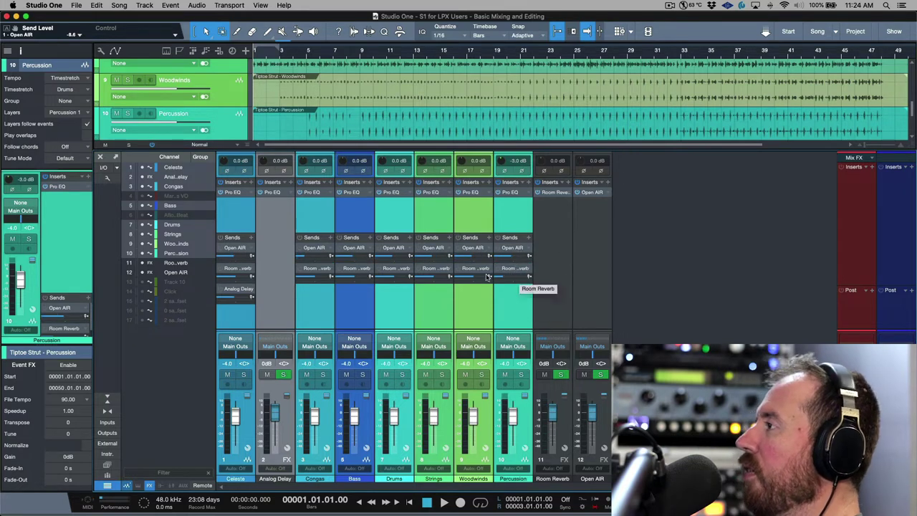
left_click(251, 290)
scroll(267, 270, "down", 3)
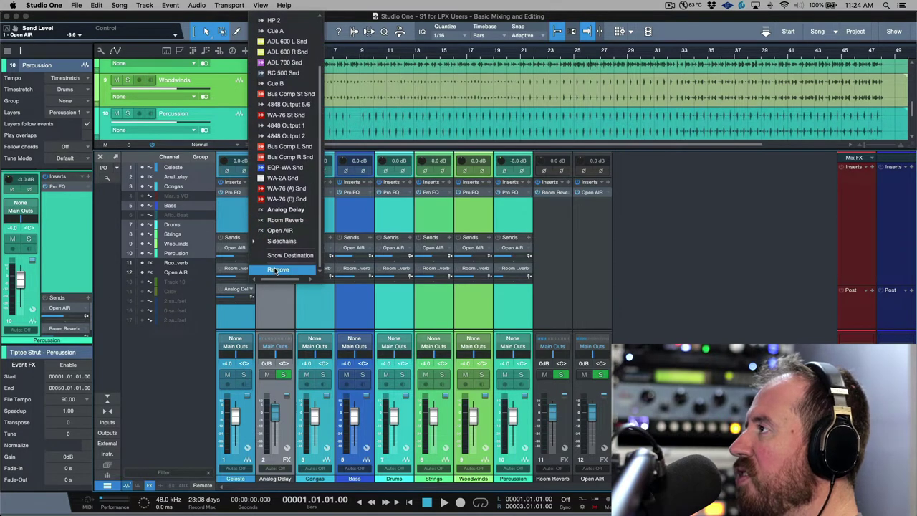
left_click(276, 270)
- Enable Cue A as a cue mix output in the song's audio output setup and apply it
left_click(104, 169)
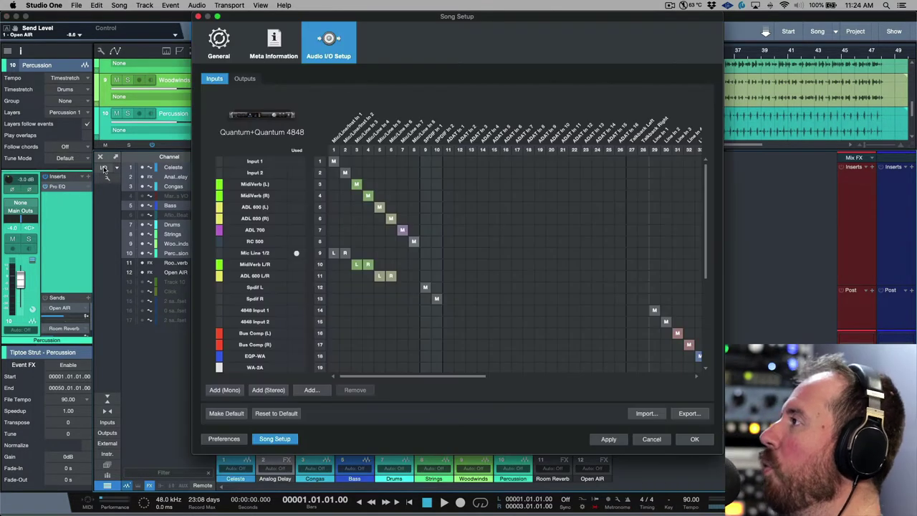
left_click(246, 78)
left_click(312, 258)
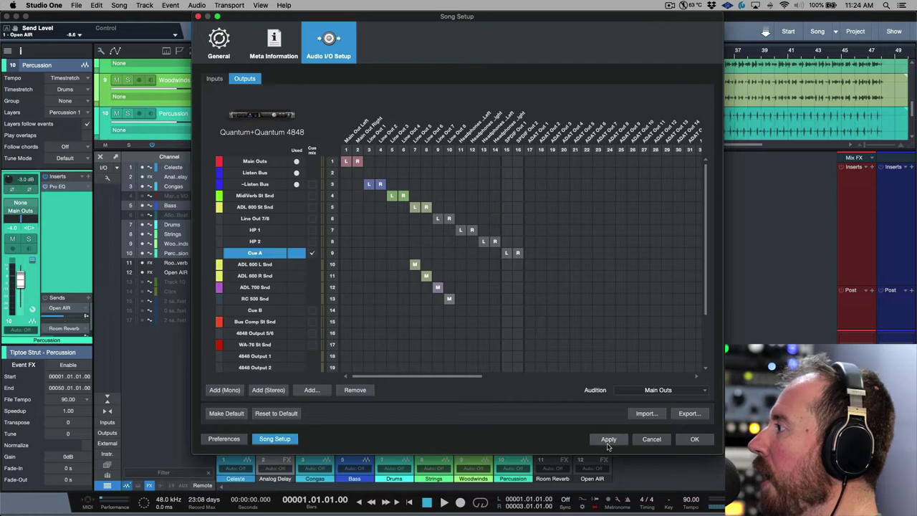
left_click(694, 438)
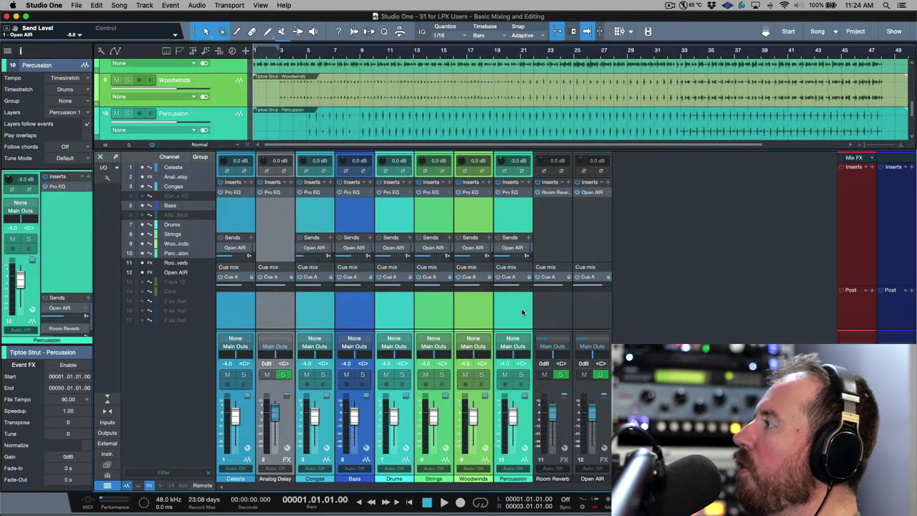
- Unlock Cue A on the selected channels and shrink the cue mix section to reveal the Room Reverb sends
mouse_move(525, 288)
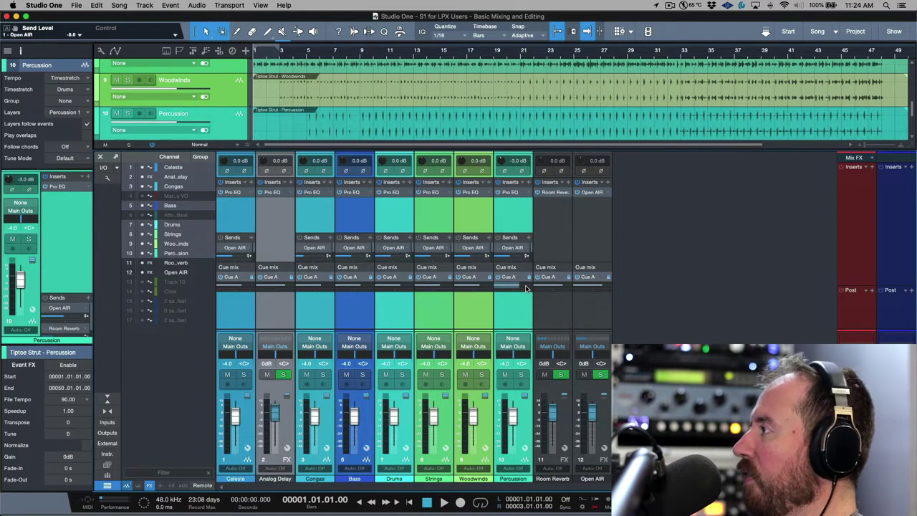
left_click_drag(525, 288, 523, 312)
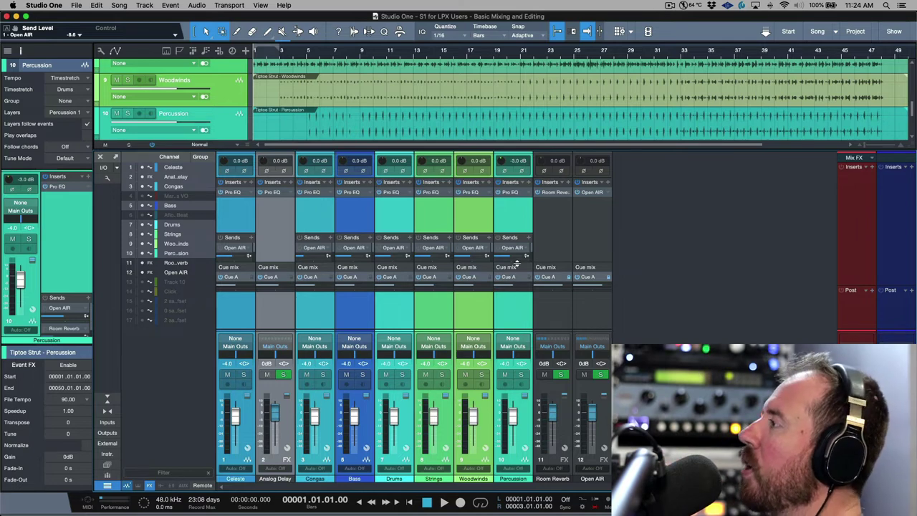
left_click_drag(516, 264, 515, 322)
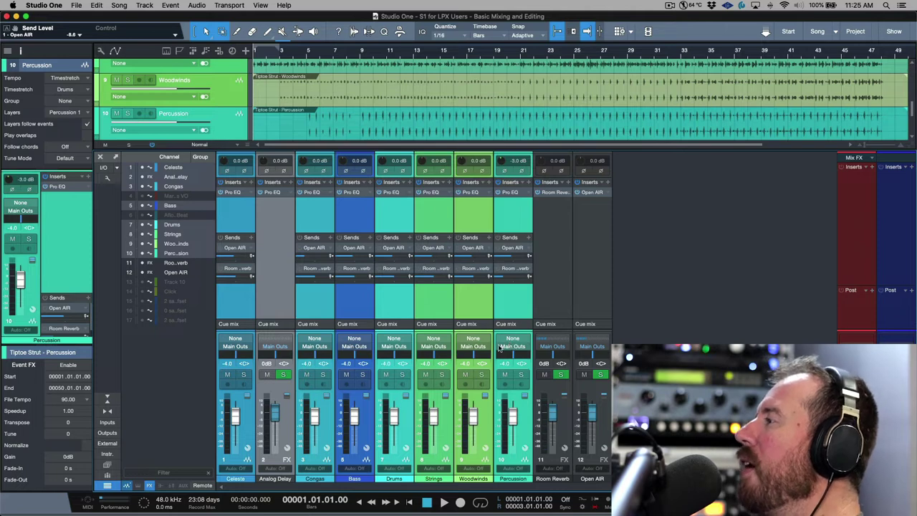
- Adjust the selected channels' volume faders together by moving the Drums fader, ending at -3.9 dB
mouse_move(393, 419)
left_mouse_down()
mouse_move(396, 408)
mouse_move(396, 419)
left_mouse_up()
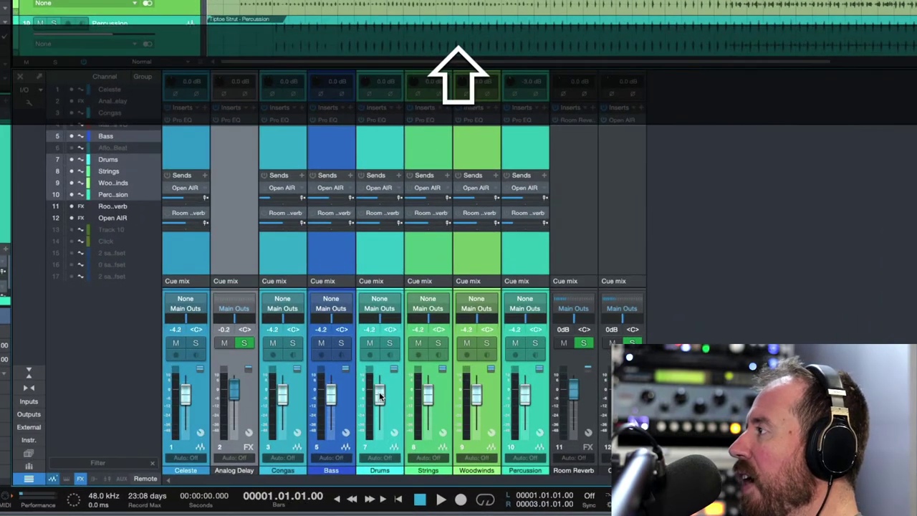
left_click_drag(380, 396, 408, 419)
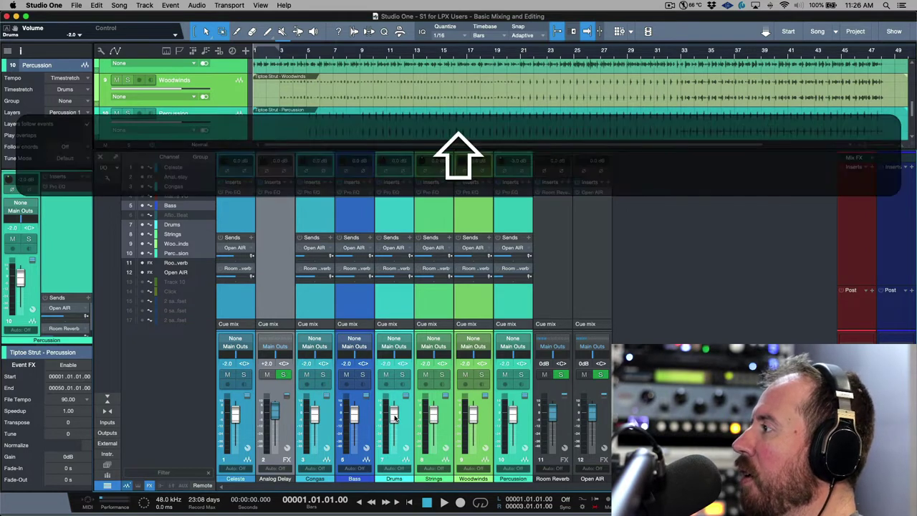
left_click_drag(393, 421, 394, 414)
- Play the song, raise only the Congas volume to -2.5 dB within the selection, and stop playback
key("space")
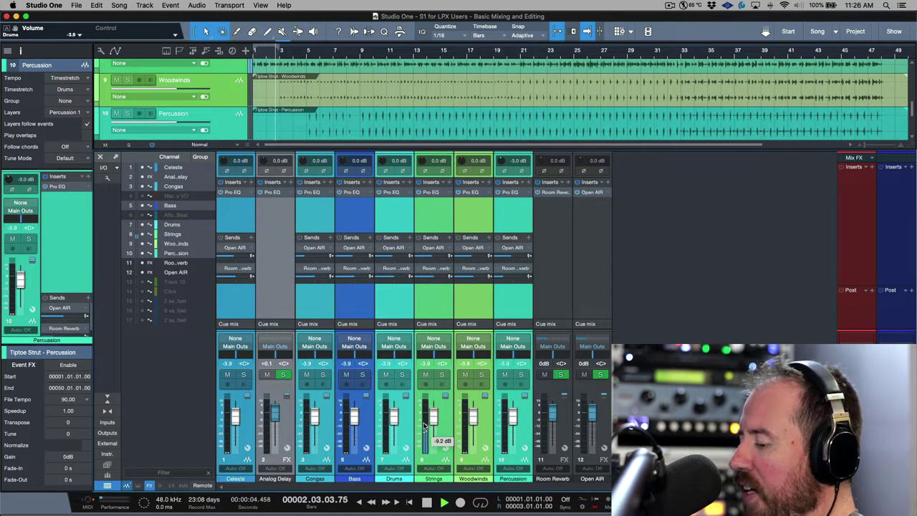
mouse_move(315, 416)
left_mouse_down()
mouse_move(319, 450)
mouse_move(320, 411)
left_mouse_up()
key("space")
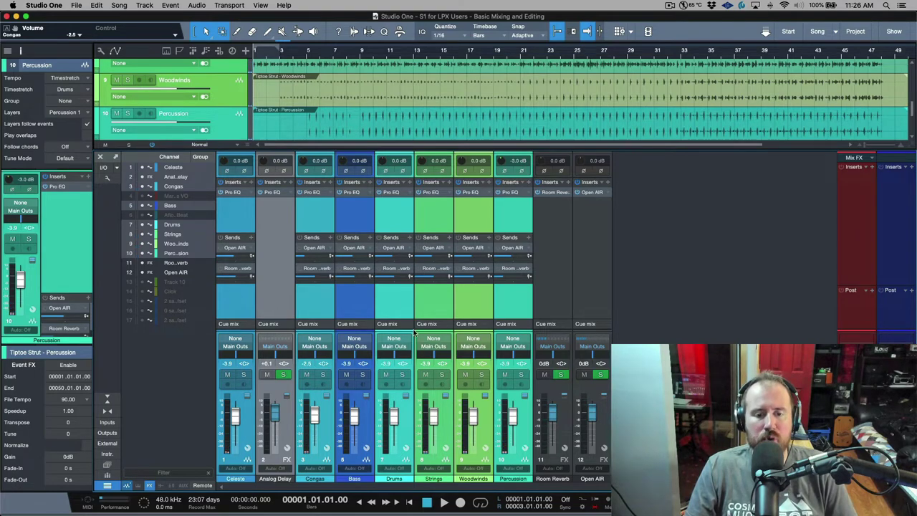
- Select Strings and Woodwinds, solo both, and play the song from around bar 21
left_click(438, 309)
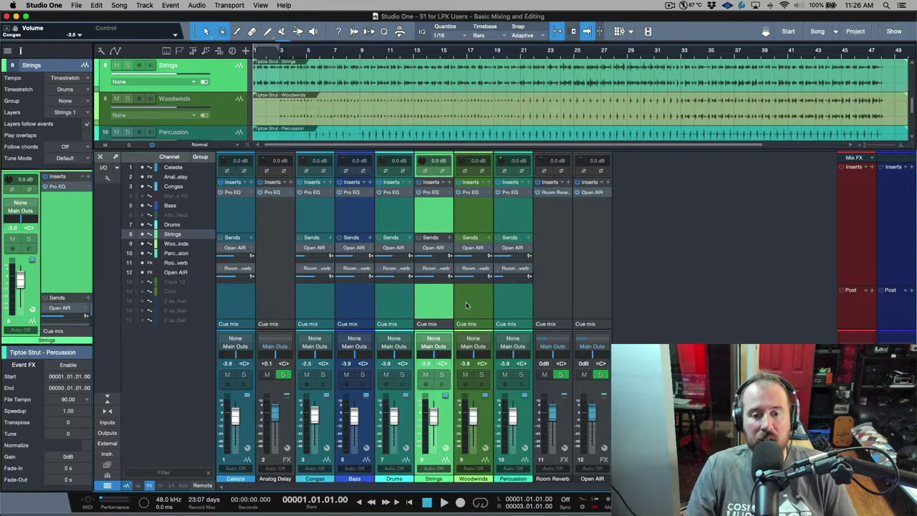
left_click(465, 301, "shift")
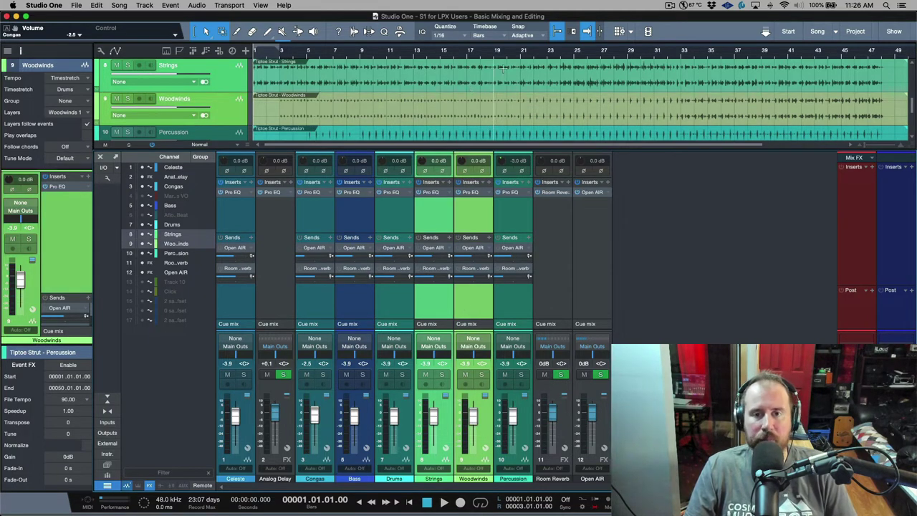
left_click(525, 54)
key("s")
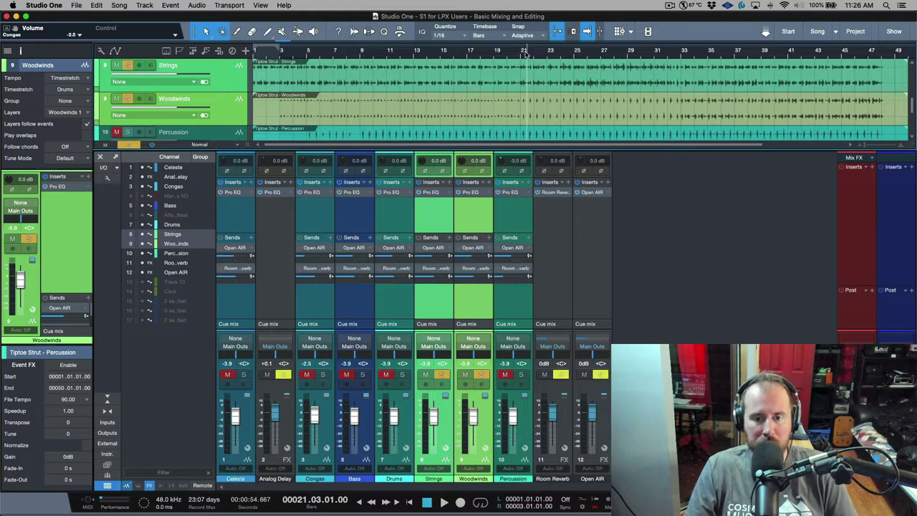
key("space")
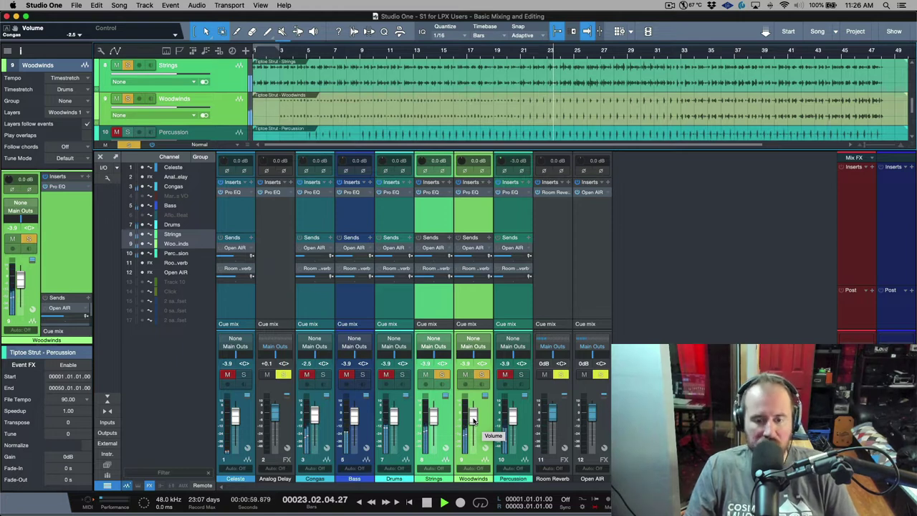
- Lower Strings to -8.2 dB and Woodwinds to -9.4 dB during playback, and unsolo both channels
left_click_drag(471, 421, 479, 396)
key("alt")
key("shift")
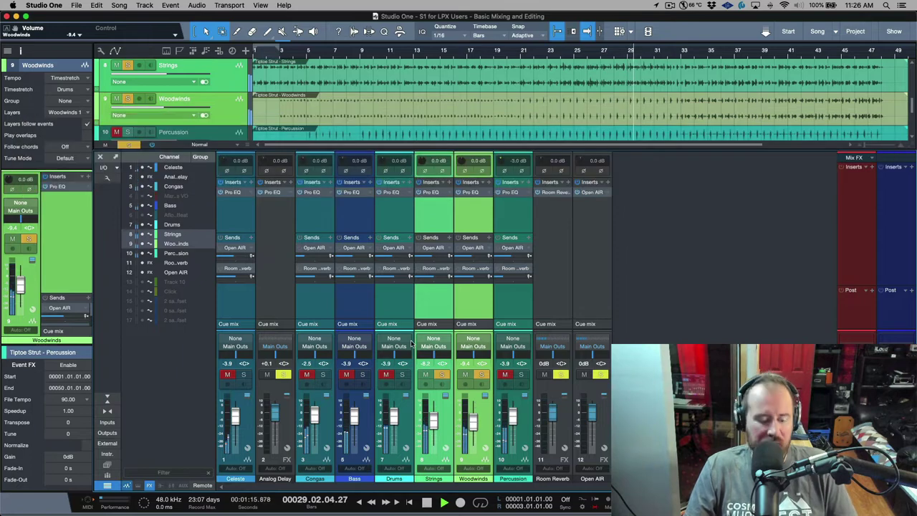
key("s")
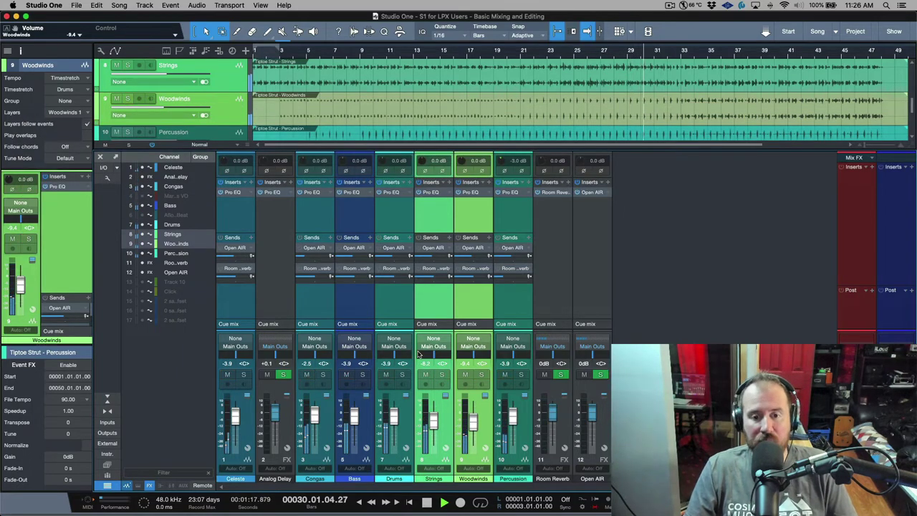
- Select all channels between Percussion and Celeste and stop playback
left_click(508, 304)
left_click(246, 309, "shift")
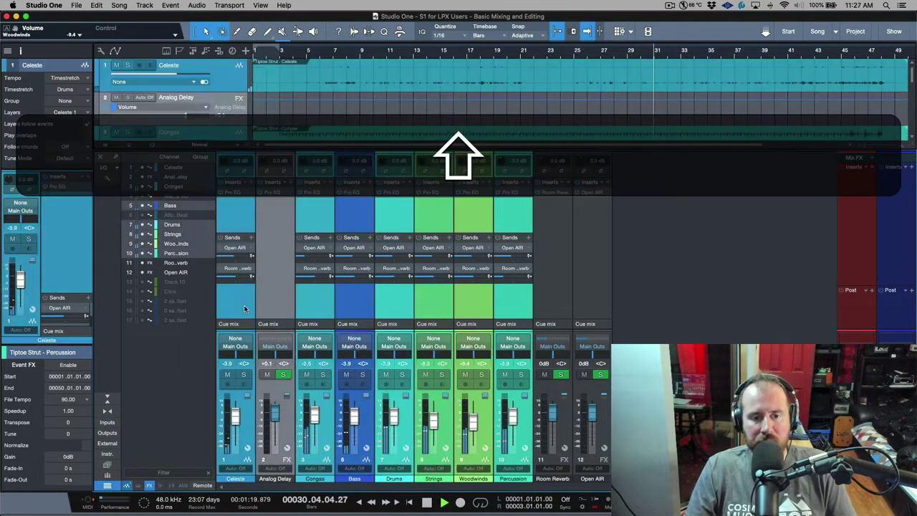
key("space")
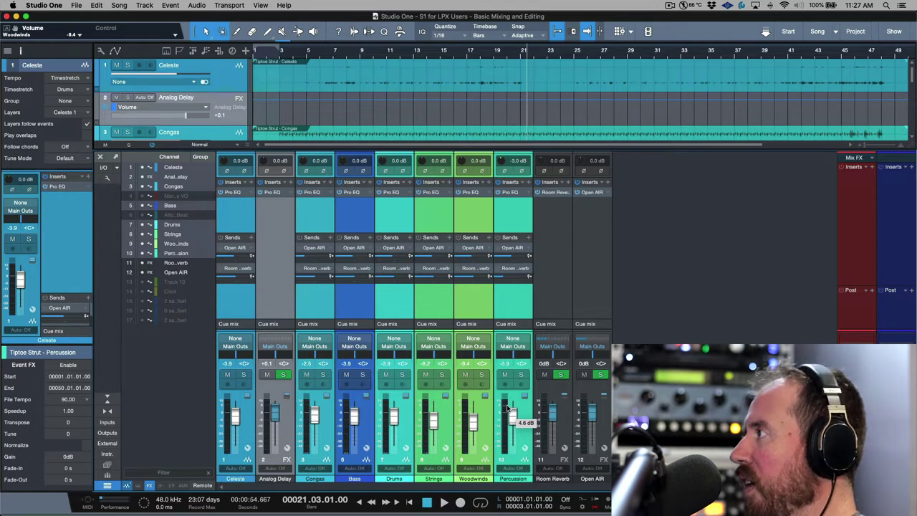
- Remove the Pro EQ insert from Drums alone, and from Strings, Woodwinds and Percussion as a group
left_click(405, 218)
right_click(412, 193)
left_click(433, 294)
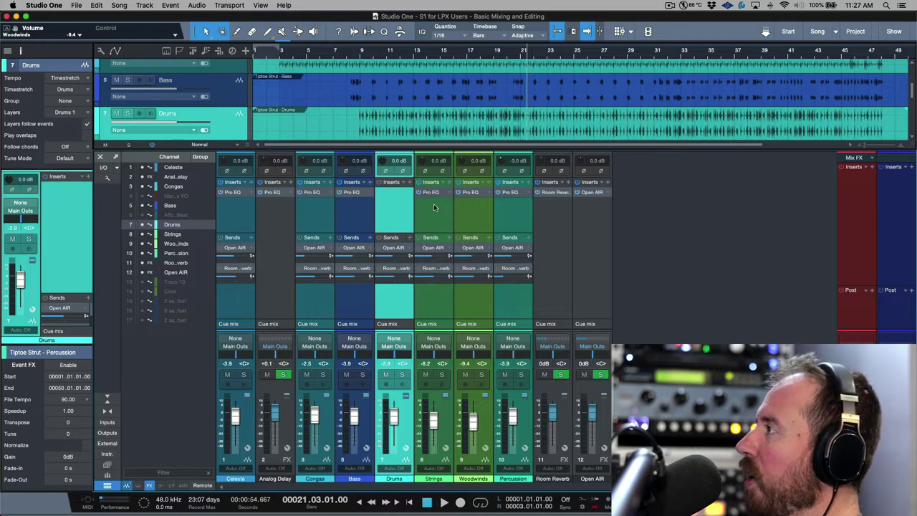
left_click(433, 207)
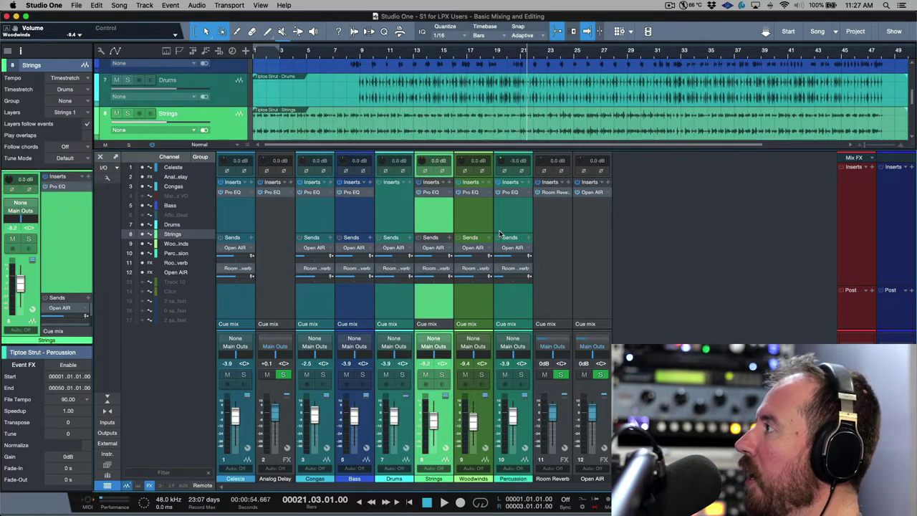
right_click(531, 195)
left_click(567, 292)
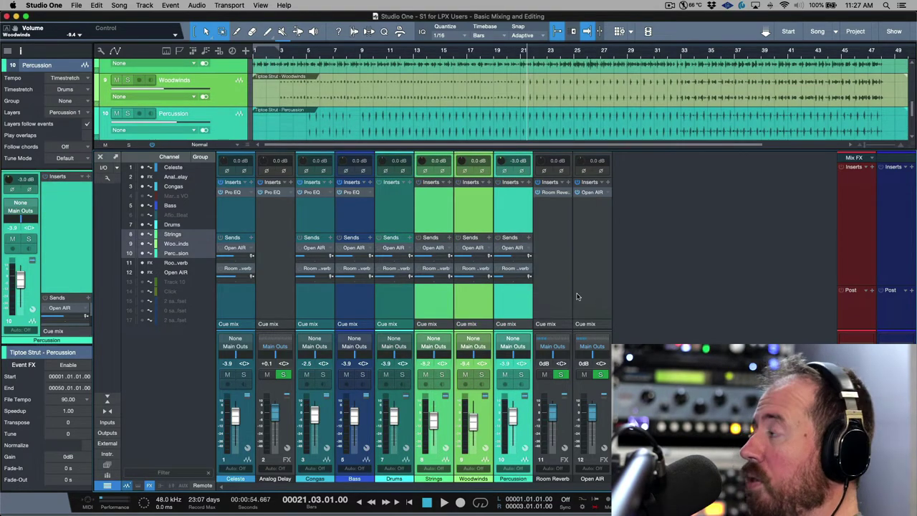
- Select the Bass and Celeste channels and add the Tube-Tech CL 1B effect from the browser to both
left_click(356, 211)
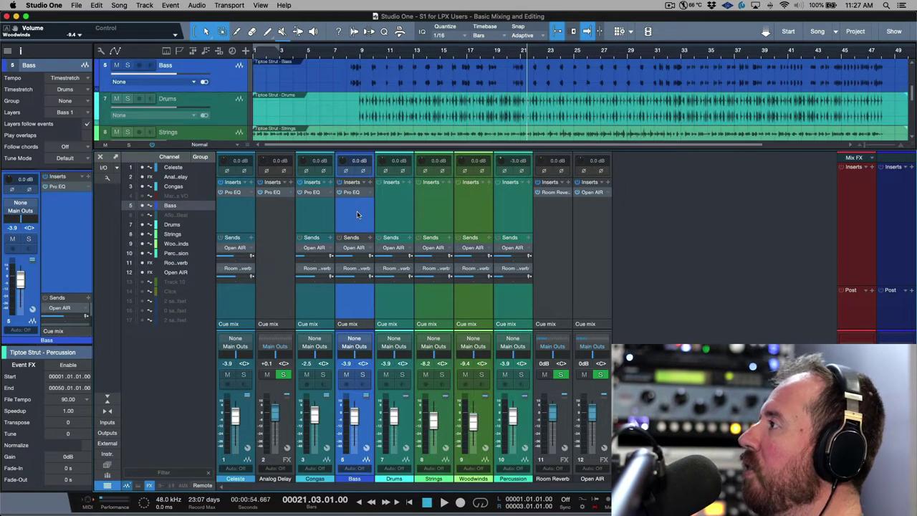
left_click(230, 212)
key("F5")
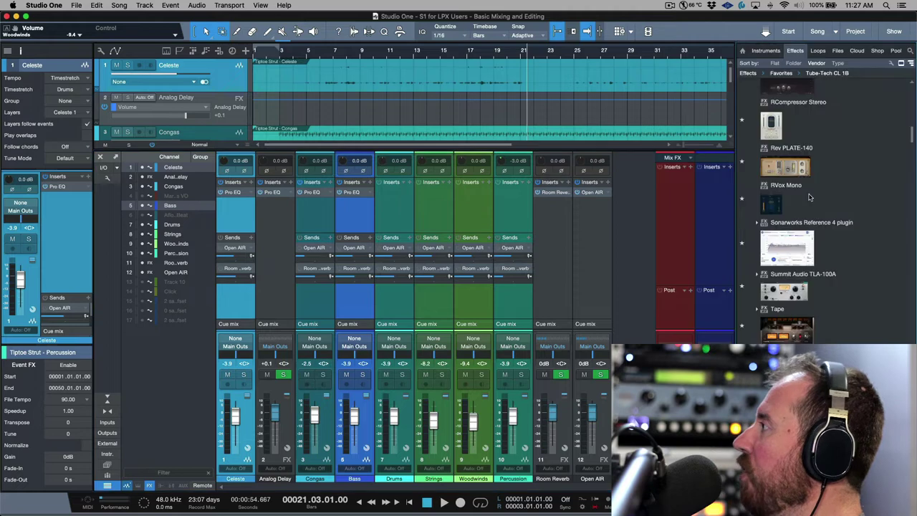
scroll(800, 262, "down", 3)
left_click_drag(786, 271, 351, 226)
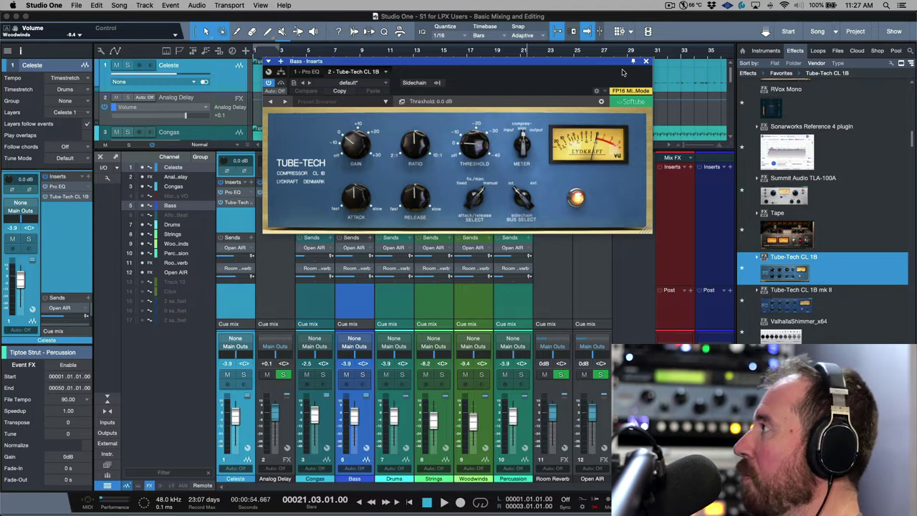
left_click(646, 62)
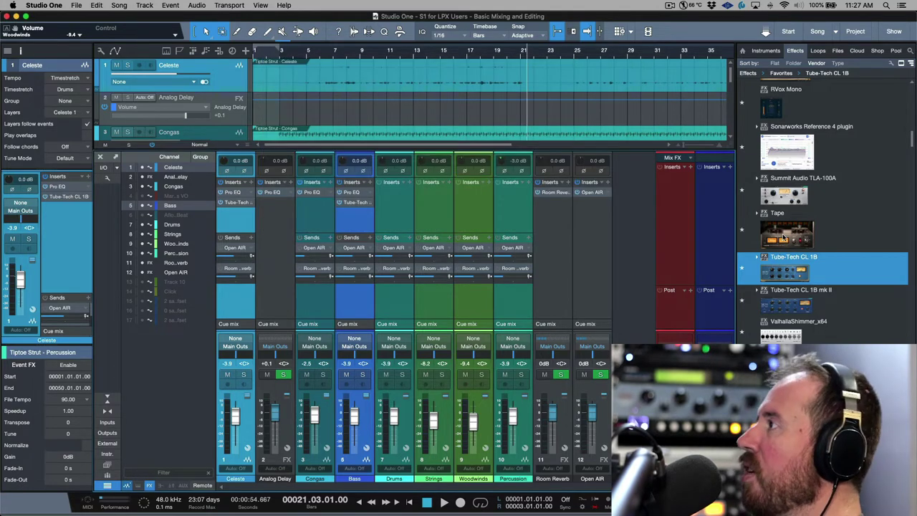
- Select the Celeste, Congas, Bass and Strings channels together and add the Tape effect from the browser to all four
left_click(319, 215)
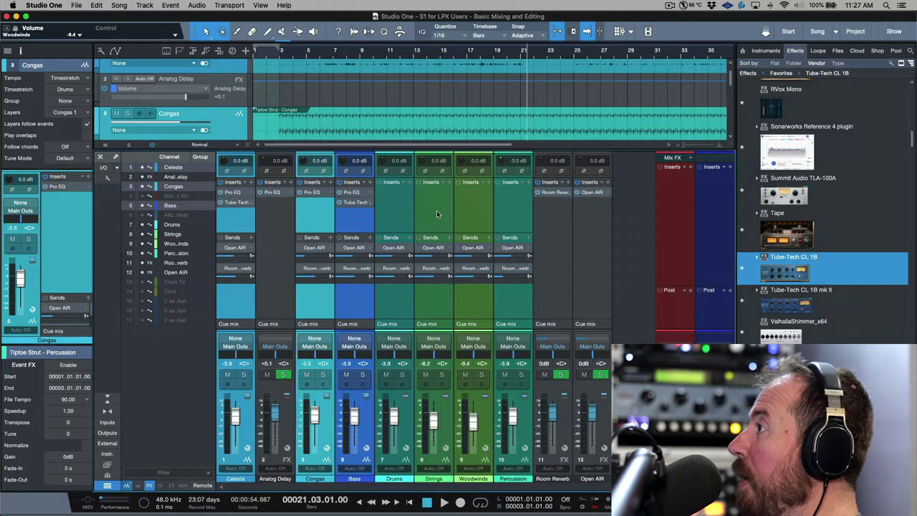
left_click(242, 224)
left_click(311, 214, "super")
left_click(351, 224, "super")
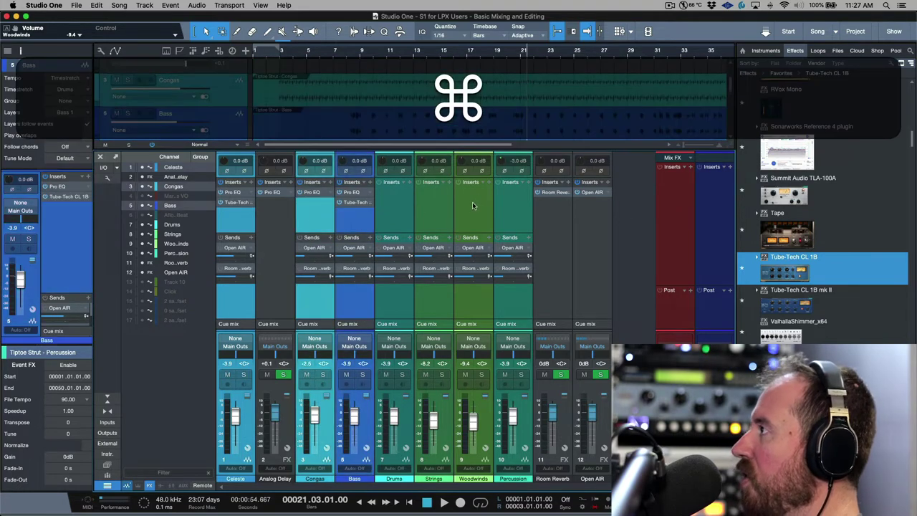
left_click(446, 215, "super")
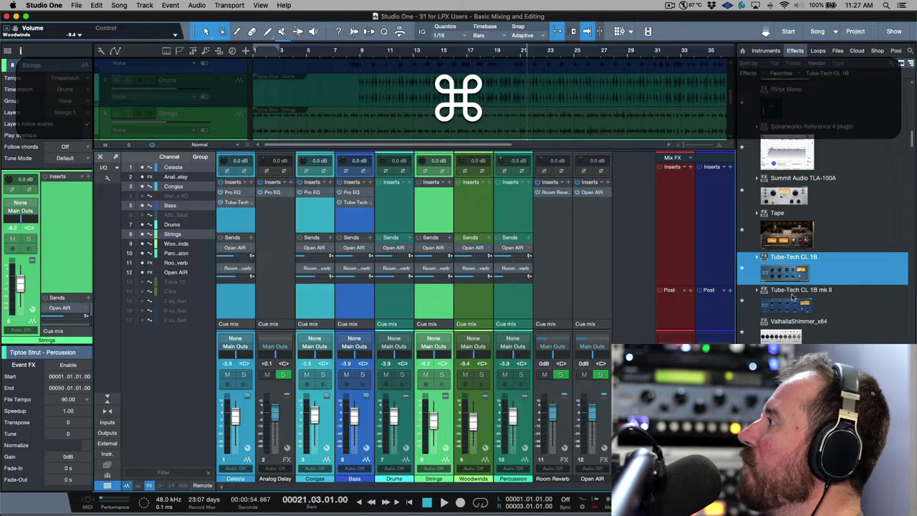
left_click_drag(793, 248, 436, 211)
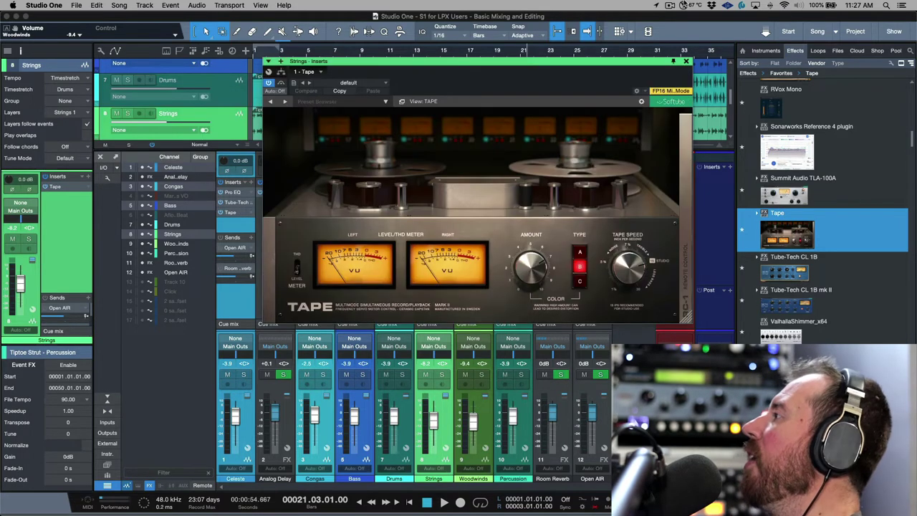
left_click(686, 63)
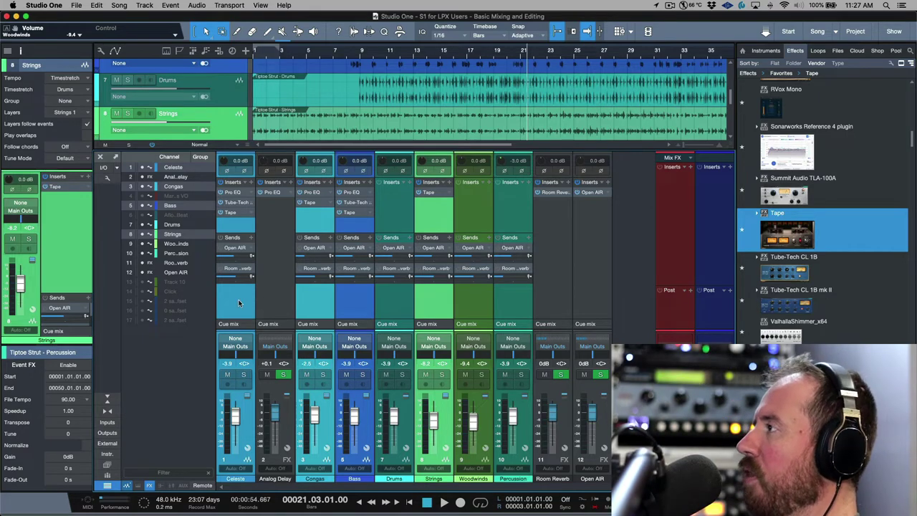
- Select the channels from Percussion to Congas and toggle their Open AIR send off and back on together
left_click(511, 294)
left_click(320, 302)
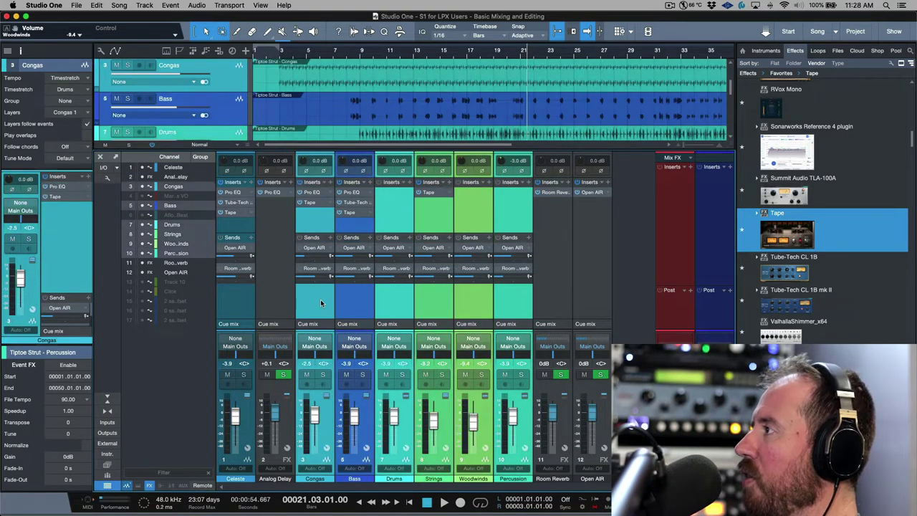
left_click(300, 251)
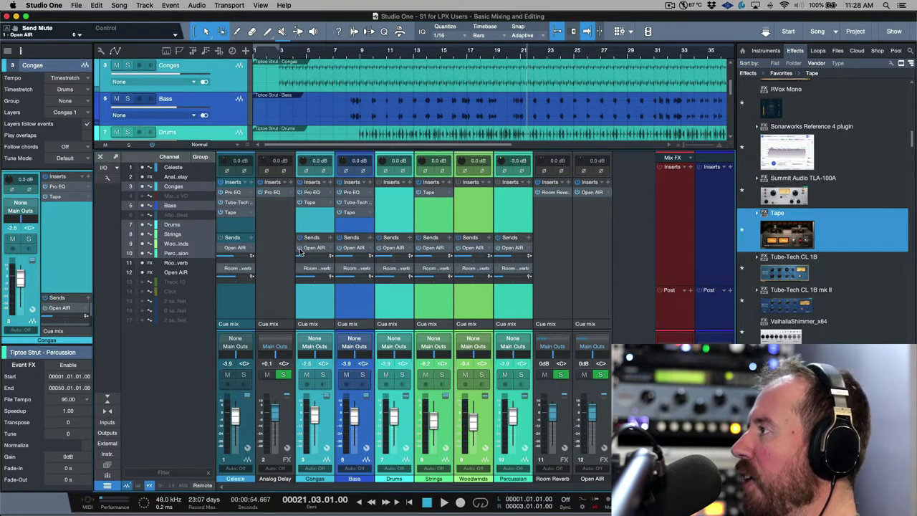
left_click(300, 249)
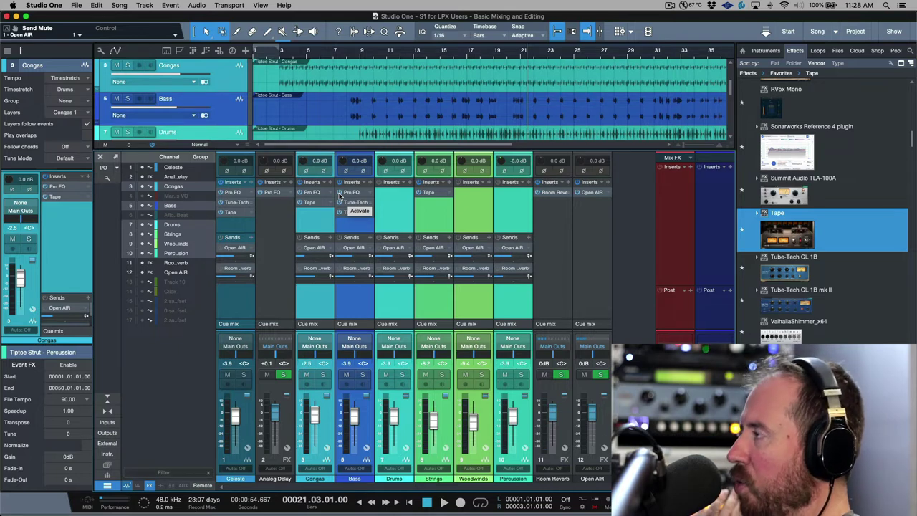
left_click(339, 195)
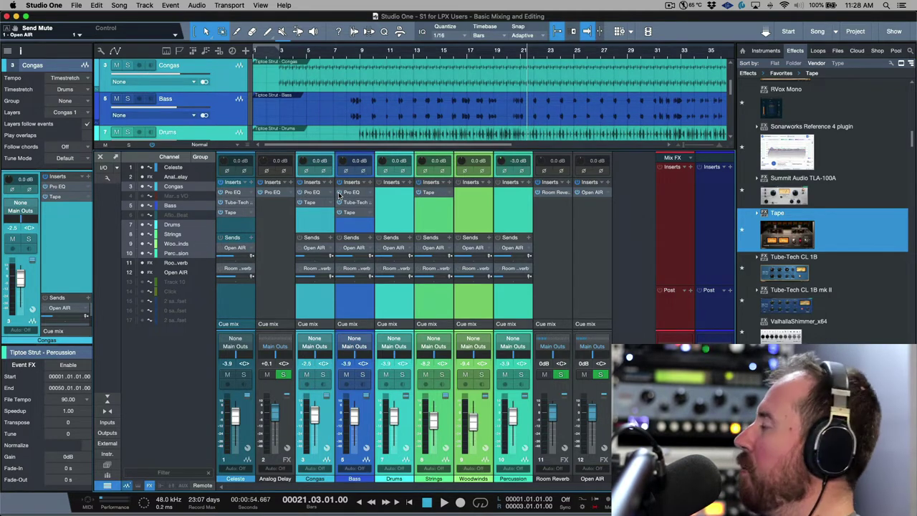
- Select the Woodwinds and Percussion channels and add Pro EQ and VU Meter inserts to both
left_click(436, 217)
left_click(474, 221)
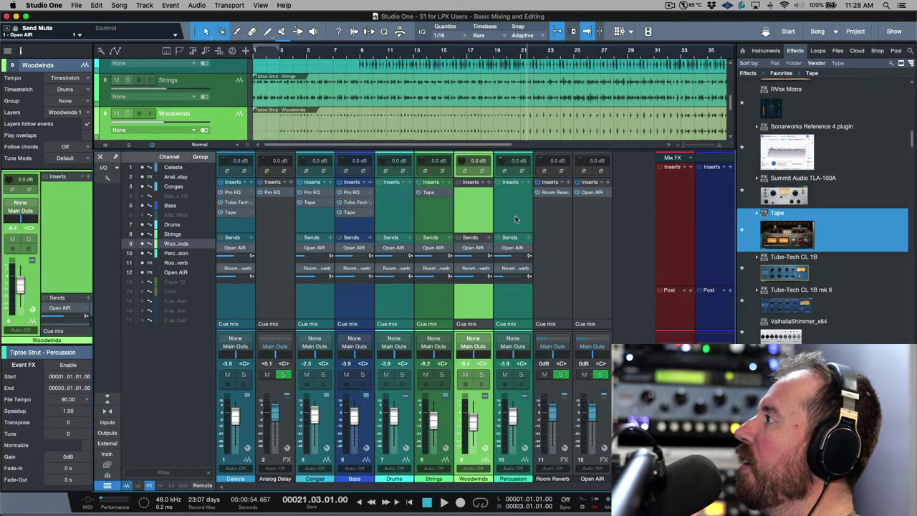
left_click(515, 218)
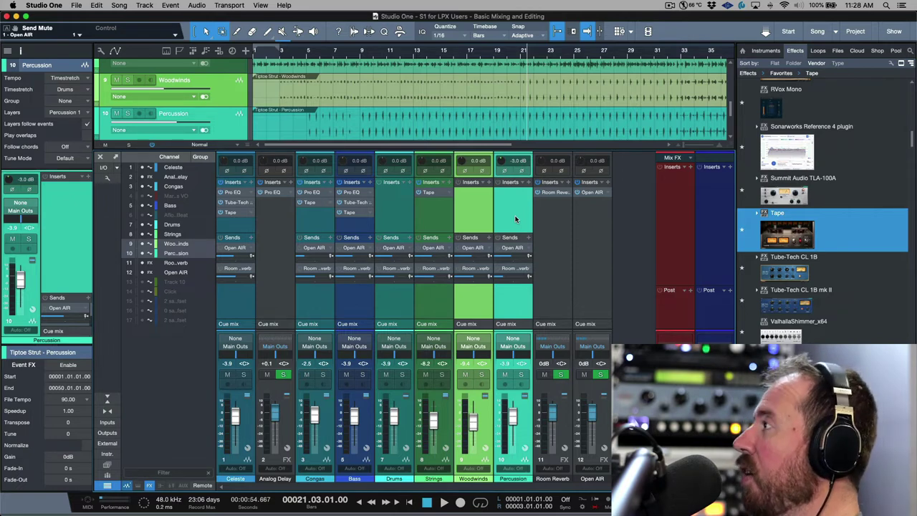
key("e")
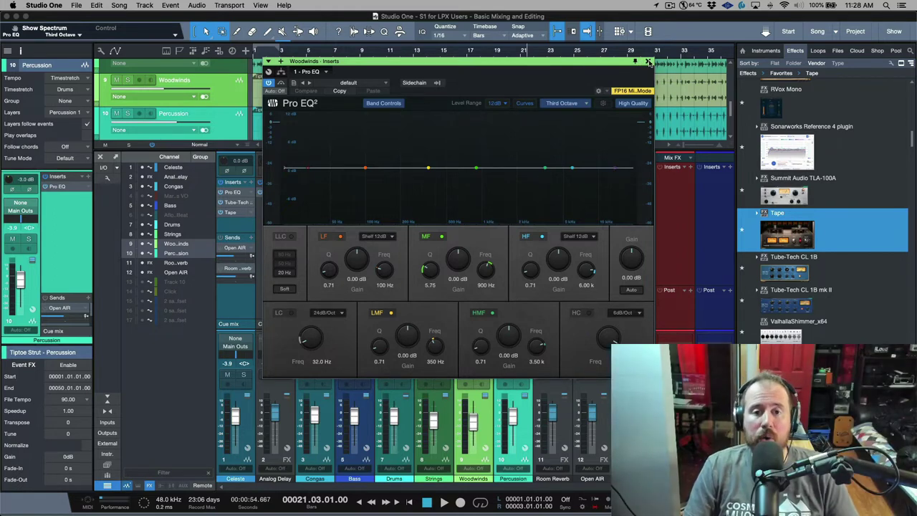
left_click(648, 62)
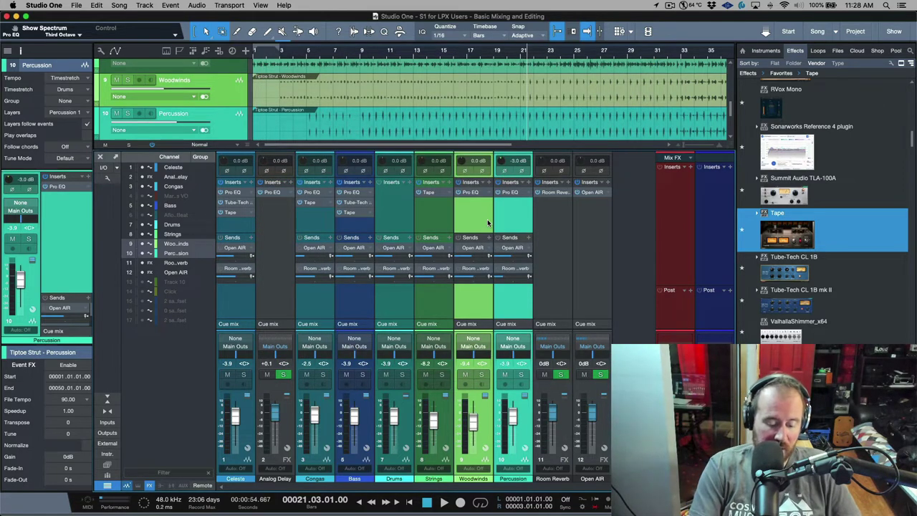
key("alt+v")
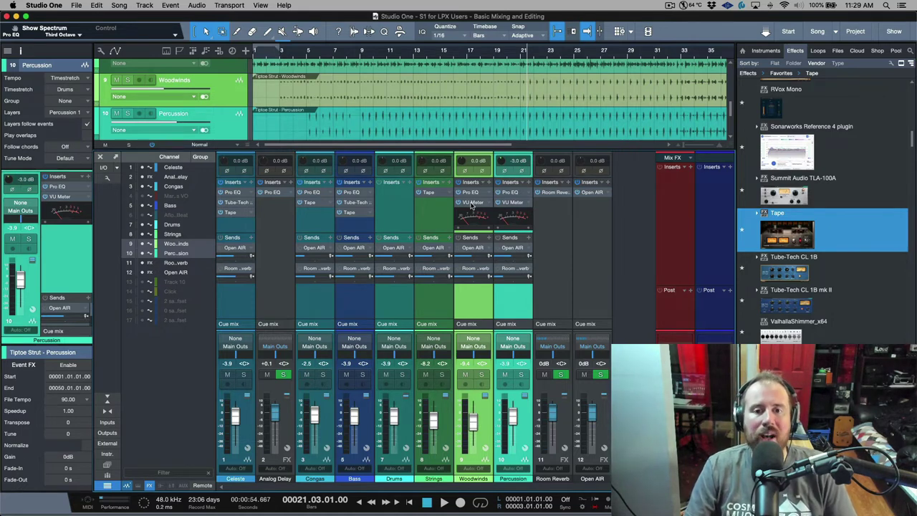
- Collapse and re-expand the VU Meter display on Woodwinds and Percussion, leaving it collapsed on both
right_click(472, 204)
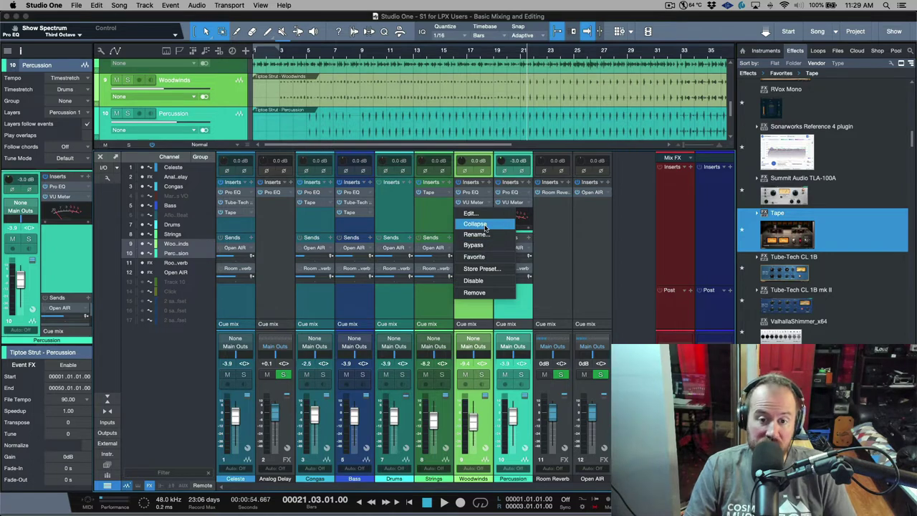
left_click(485, 225)
right_click(477, 204)
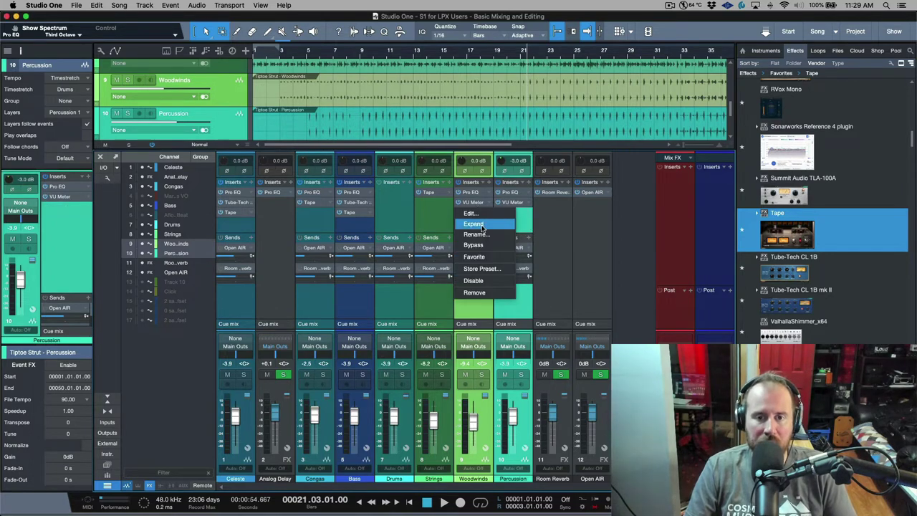
left_click(483, 226)
left_click(478, 204)
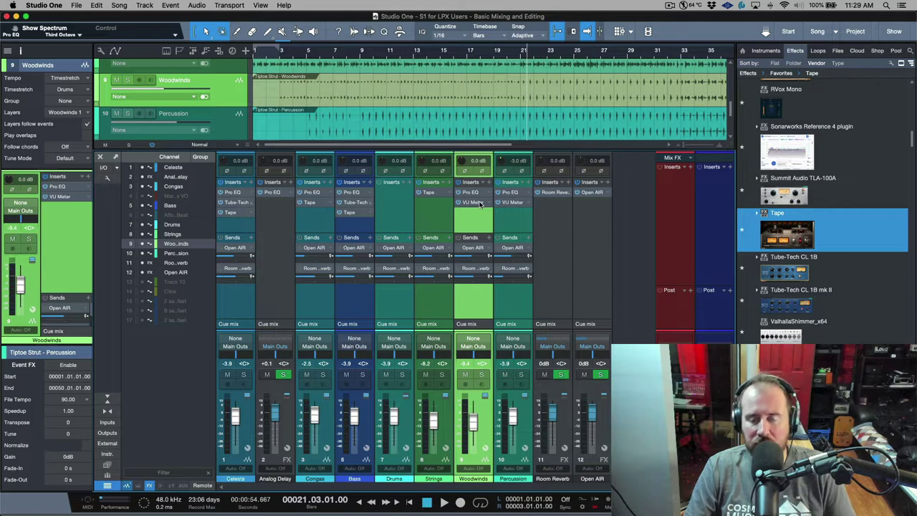
- Expand and collapse the Pro EQ mini display on the Woodwinds channel
left_click(471, 194)
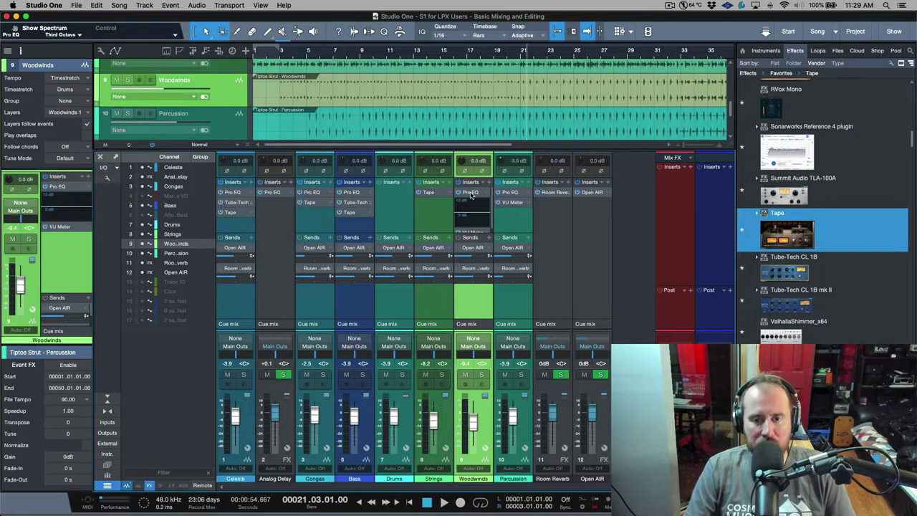
left_click(471, 193)
left_click(470, 193)
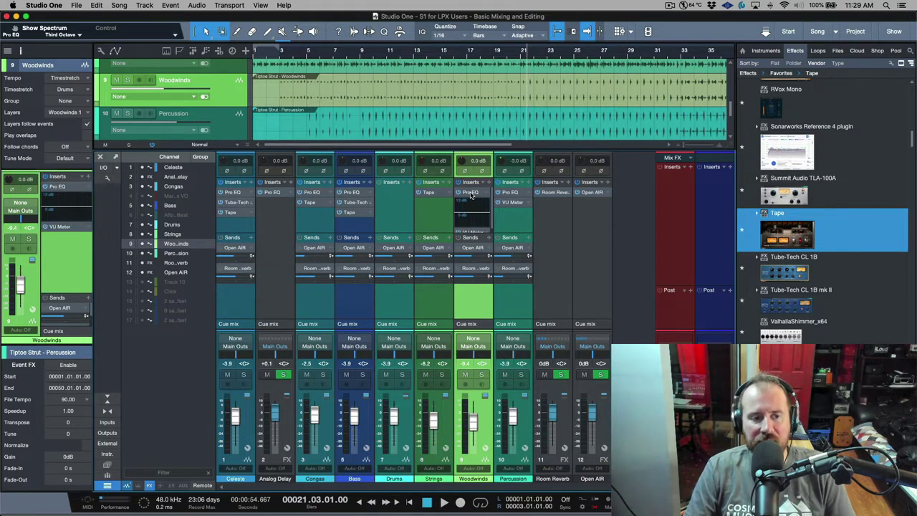
left_click(471, 194)
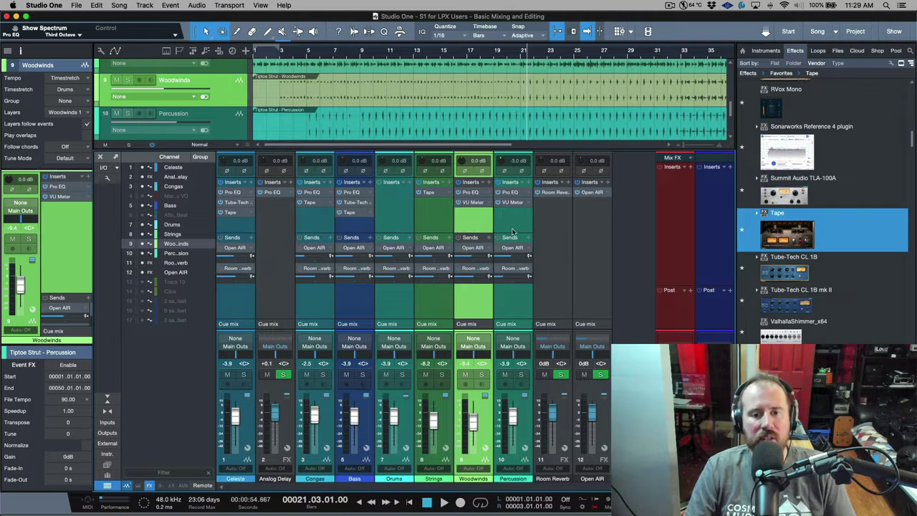
- Shape the Woodwinds Pro EQ with LF at -4.56 dB, HF at -5.36 dB and an MF boost of 4.36 dB at 864 Hz
double_click(490, 194)
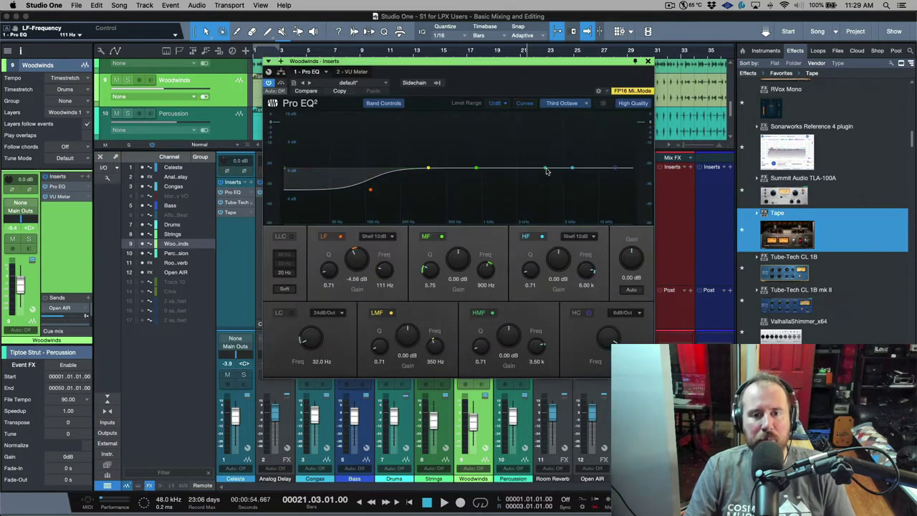
left_click_drag(571, 168, 571, 195)
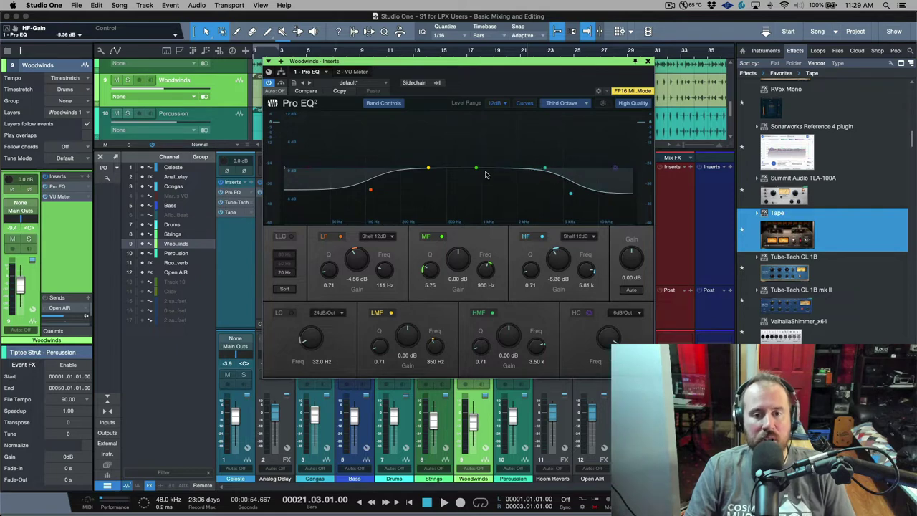
left_click_drag(476, 168, 473, 151)
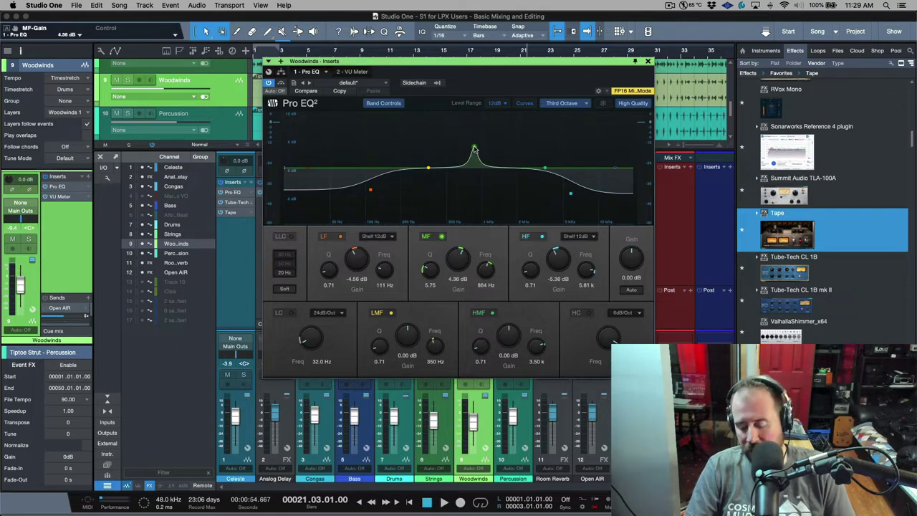
- Switch to Percussion's Pro EQ, set its low cut to 2.73 kHz, activate the high cut, and close the plug-in window
key("Right")
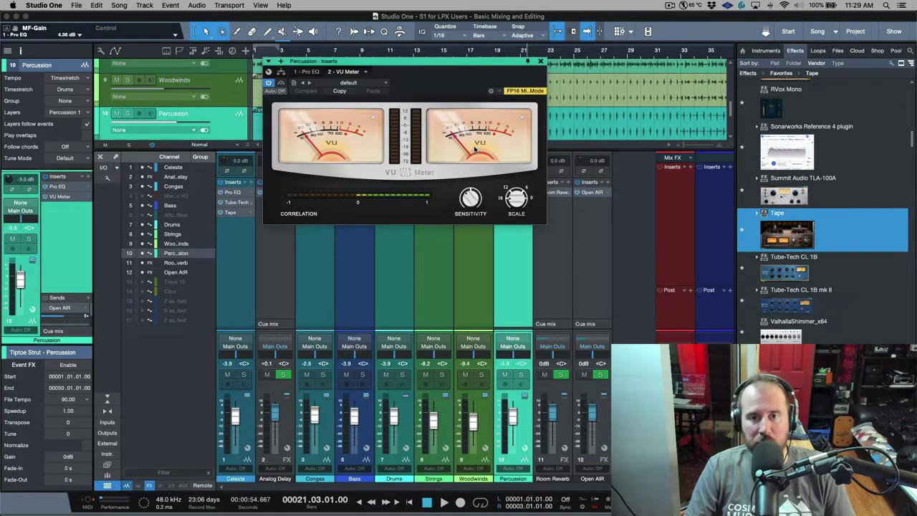
left_click(303, 72)
left_click_drag(301, 166, 532, 147)
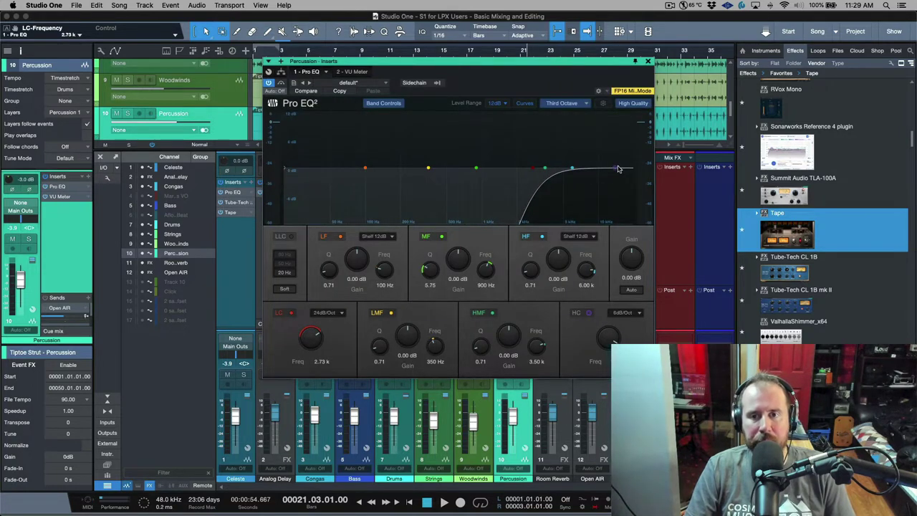
left_click(647, 61)
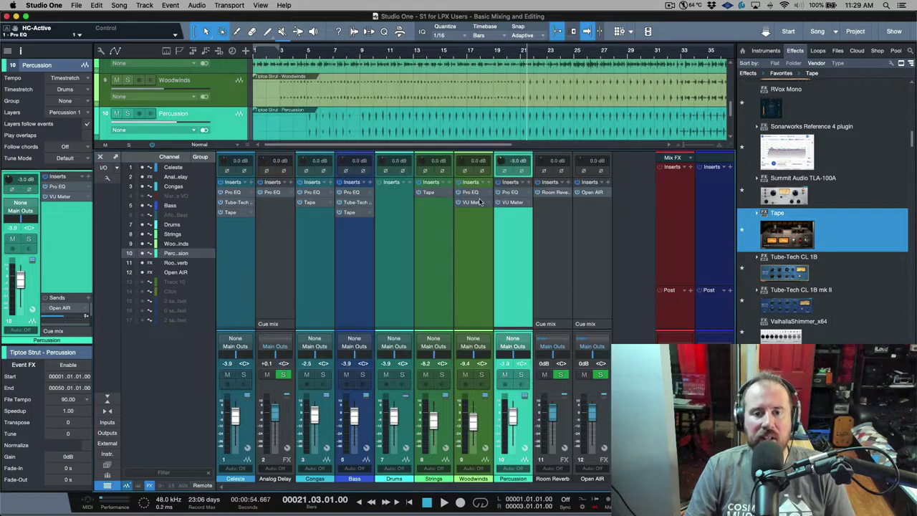
- Expand the Pro EQ mini displays of Woodwinds and Percussion, and collapse them again
left_click(472, 239, "shift")
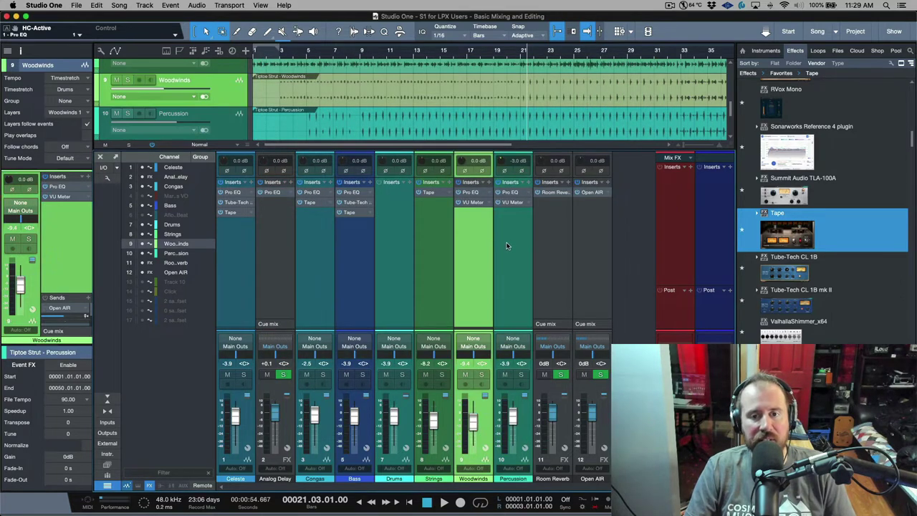
left_click(473, 192)
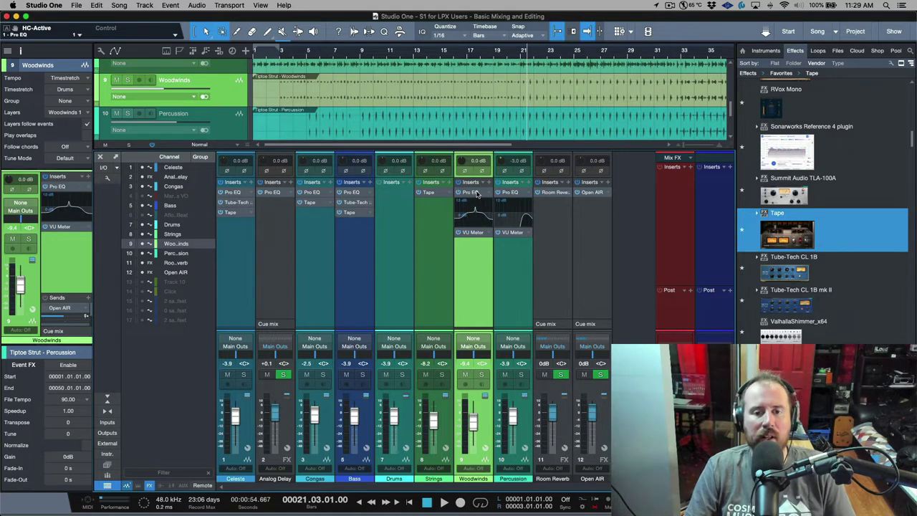
left_click(474, 193)
left_click(511, 192)
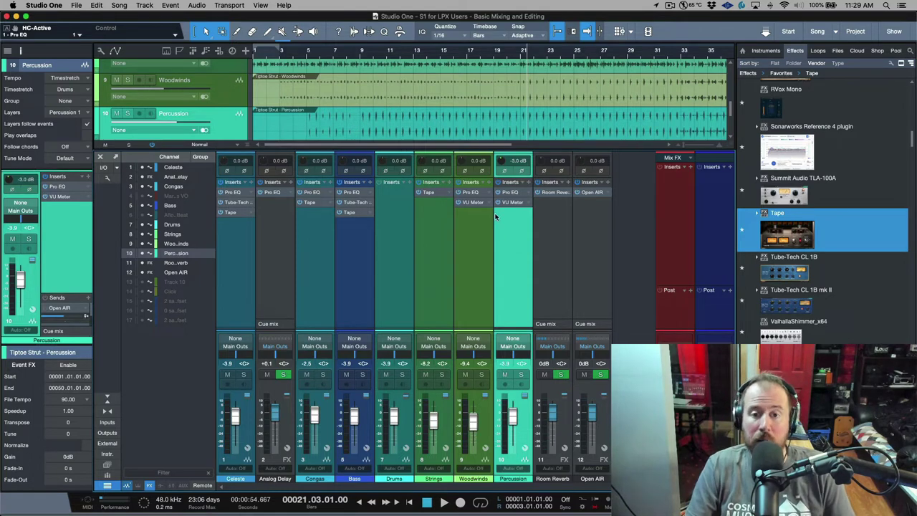
- Lower the LMF band to -2.18 dB in the Woodwinds channel's Pro EQ mini display, and collapse the display
left_click(474, 193)
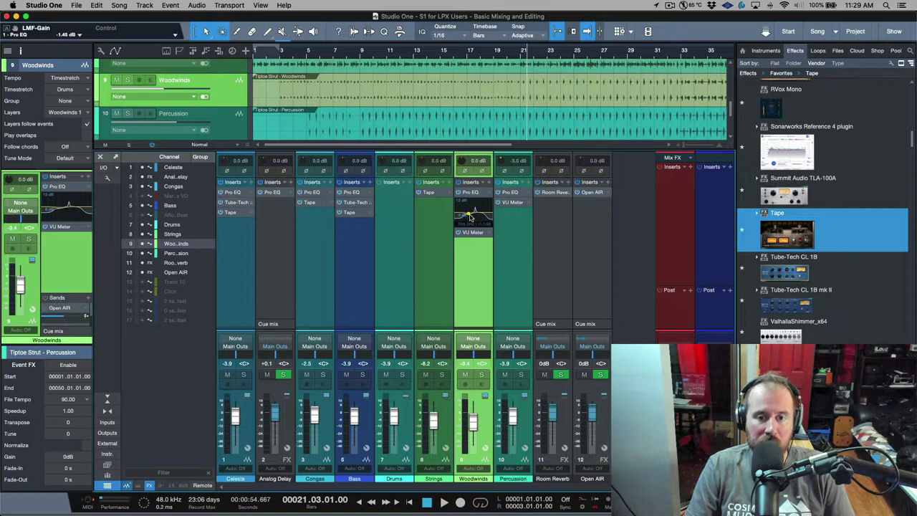
scroll(469, 216, "down", 5)
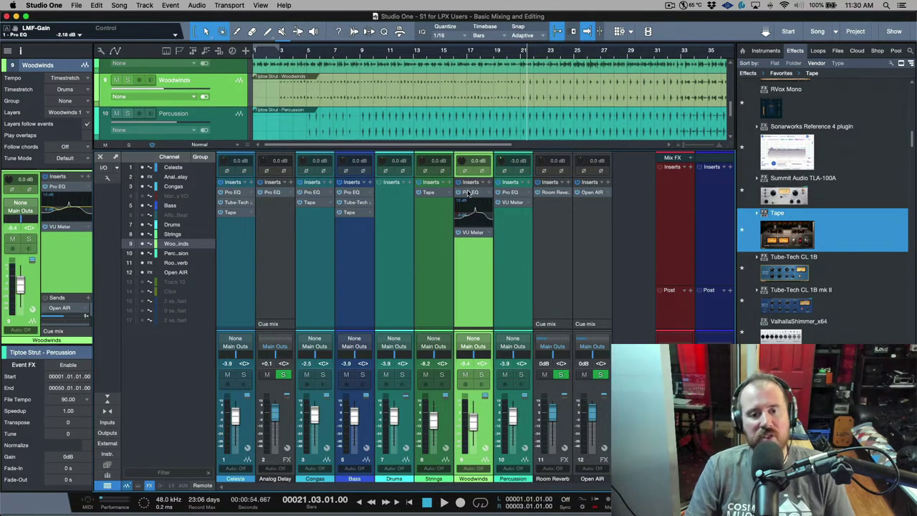
left_click(474, 194)
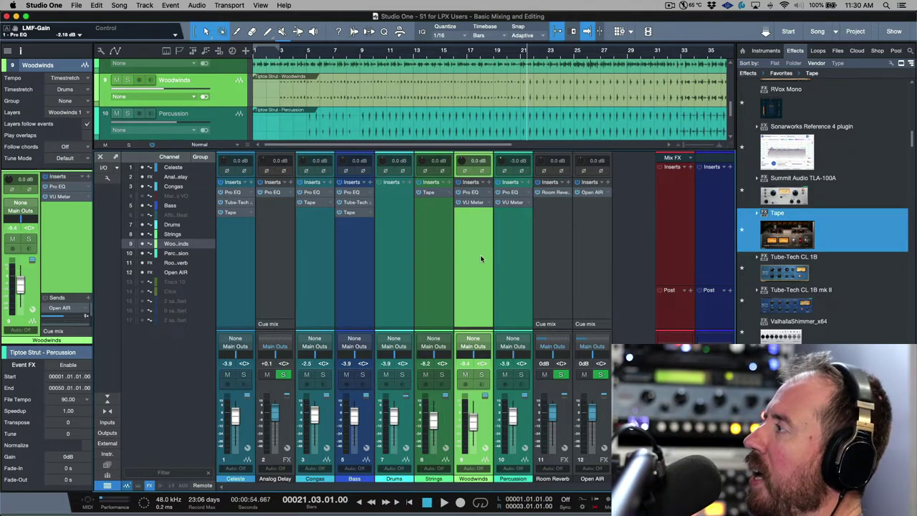
- Select the Drums, Bass and Congas channels, copy the Woodwinds Pro EQ to all three, and move the plug-in window clear of the mixer
left_click(388, 255)
left_click(317, 262, "shift")
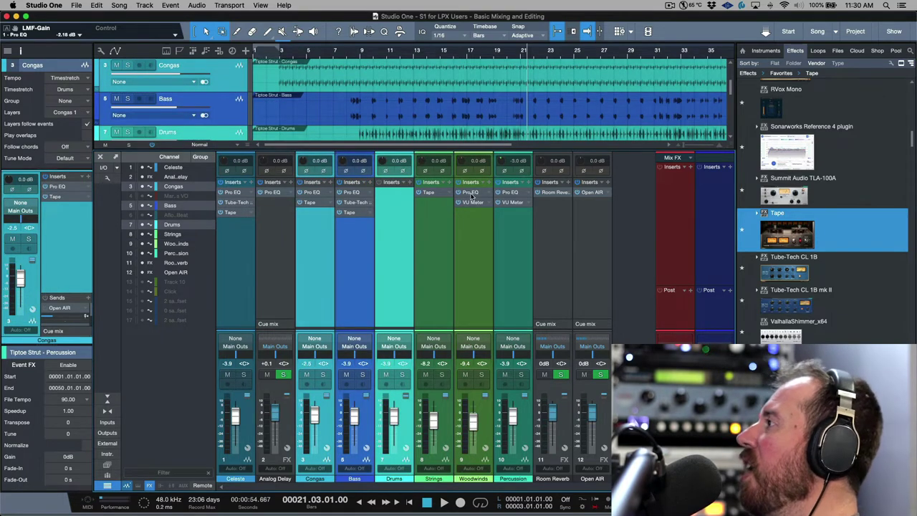
left_click_drag(472, 194, 398, 235)
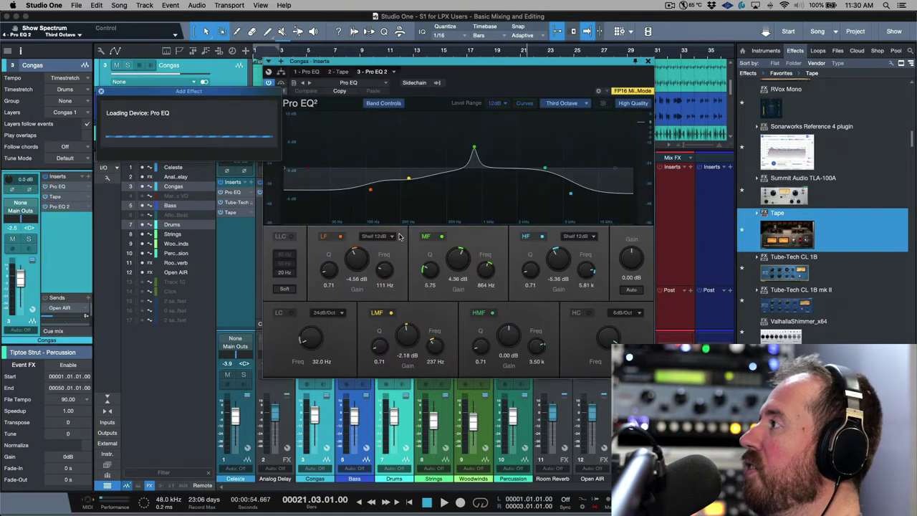
left_click_drag(632, 63, 598, 457)
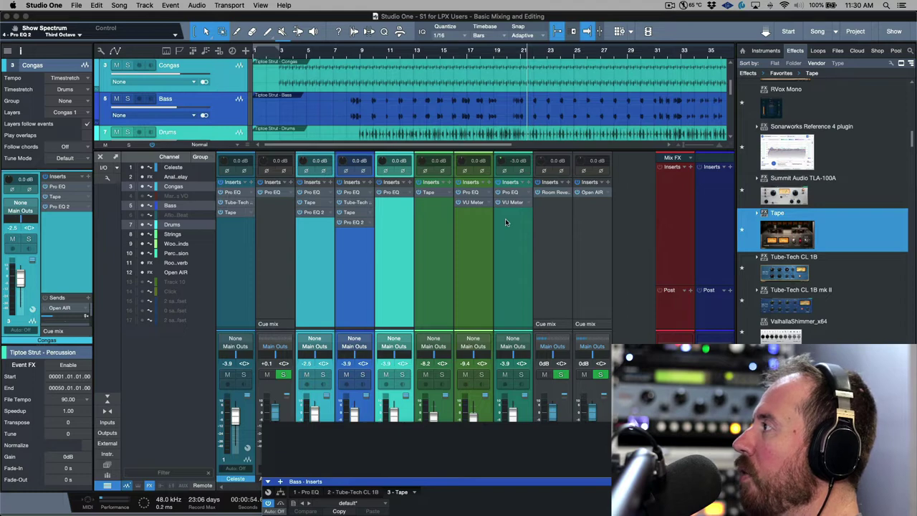
- Undo the Pro EQ copy to Drums, Bass and Congas, and select the Woodwinds channel
key("super+z")
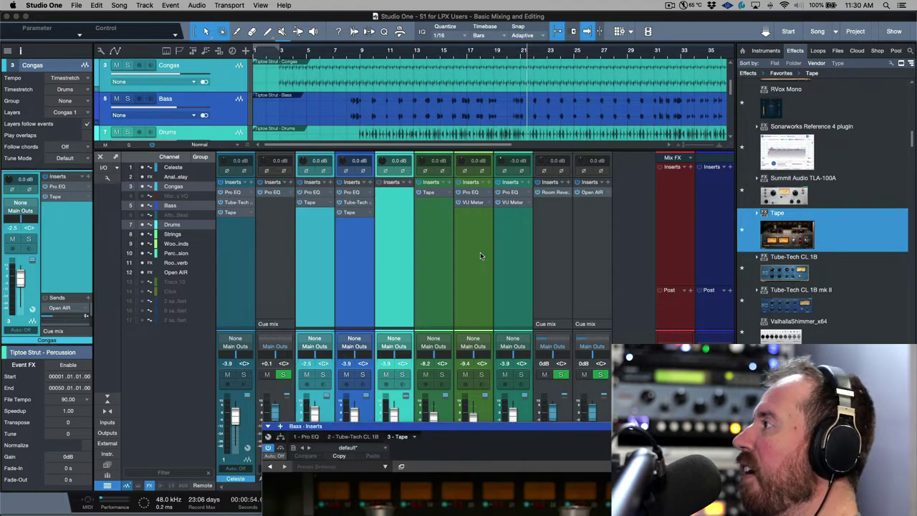
left_click(479, 252)
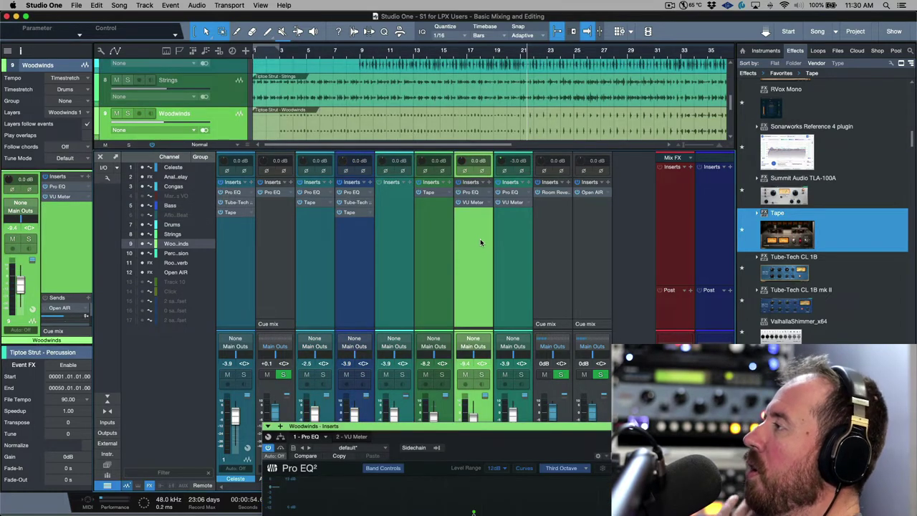
- Try copying the whole Woodwinds insert chain to the Drums channel, and undo the copy
left_click_drag(472, 193, 396, 207)
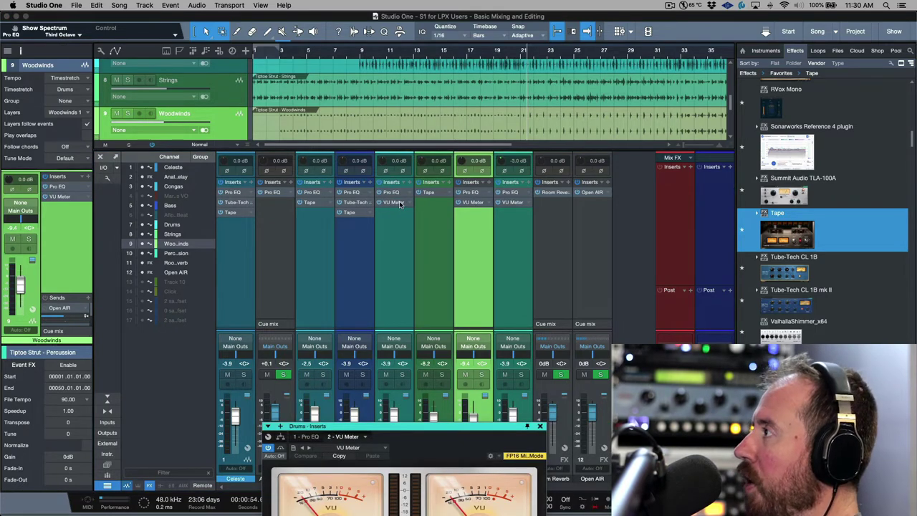
left_click_drag(402, 193, 446, 205)
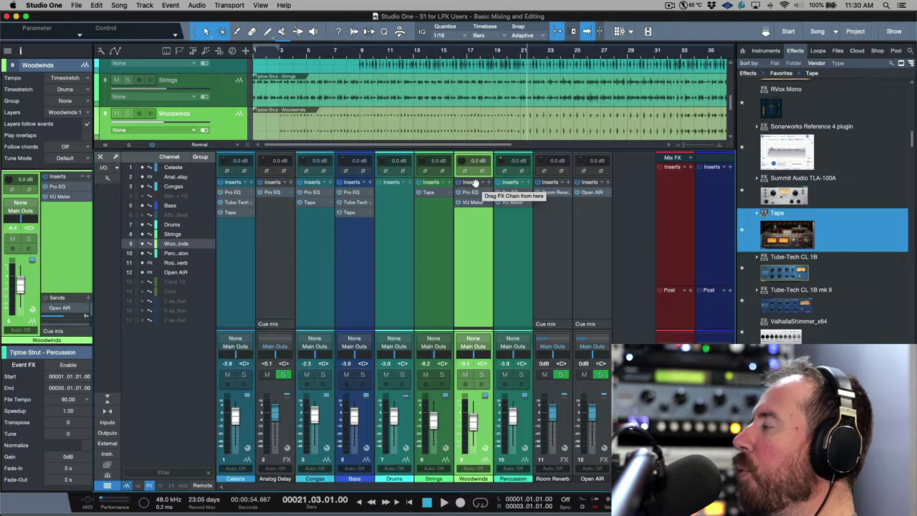
left_click_drag(473, 184, 400, 208)
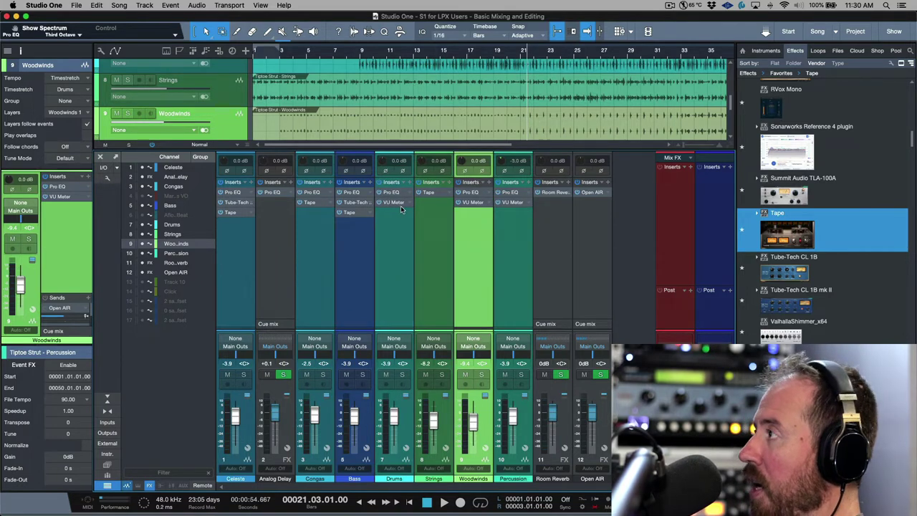
key("super+z")
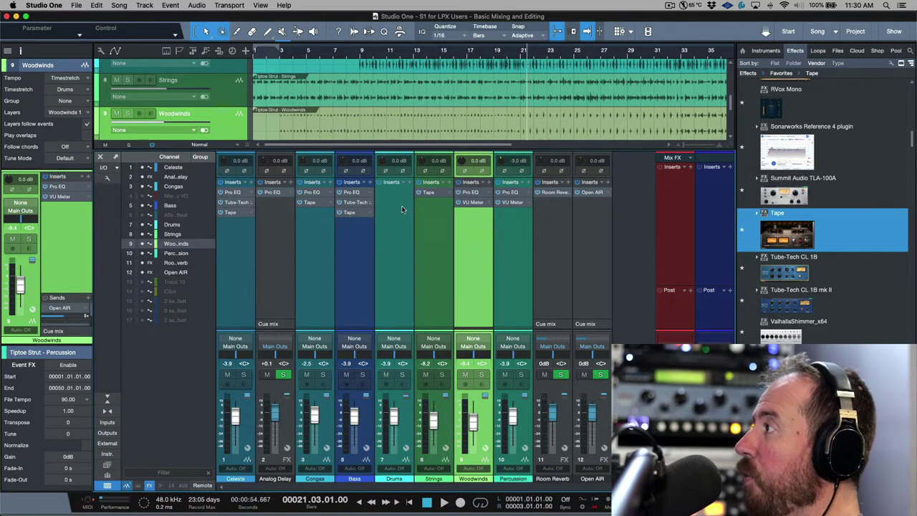
- Select the Bass and Congas channels and remove all inserts from both
left_click(360, 251)
left_click(327, 197)
left_click(327, 183)
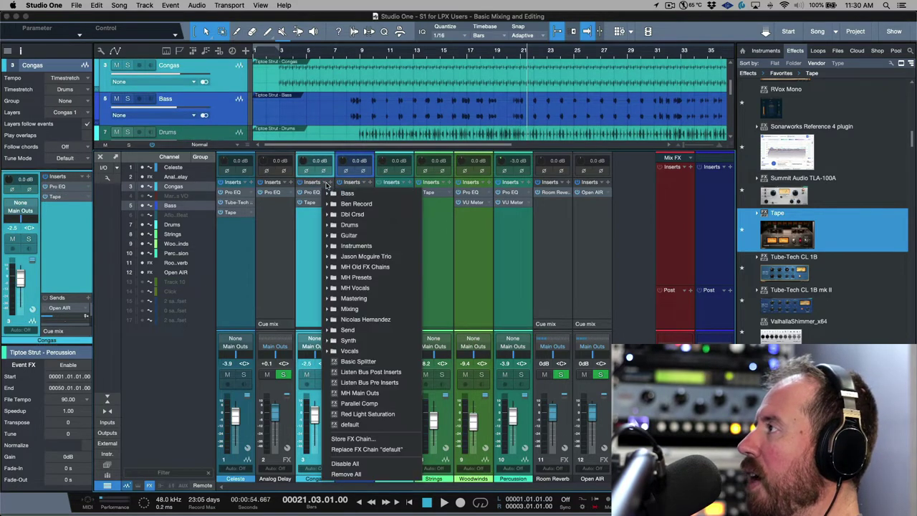
left_click(368, 488)
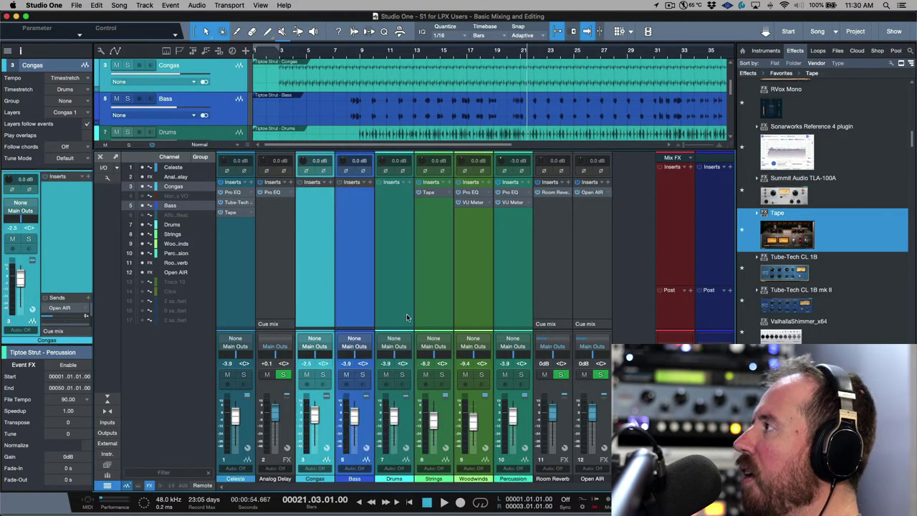
- Copy the Tape plug-in from Strings and the Tube-Tech CL 1B from Celeste into the Woodwinds inserts
left_click(473, 228)
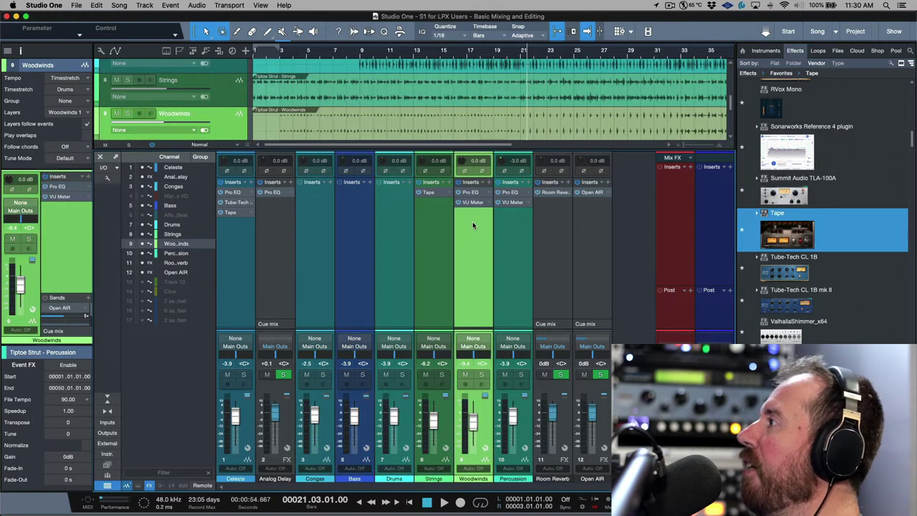
left_click_drag(433, 192, 484, 237)
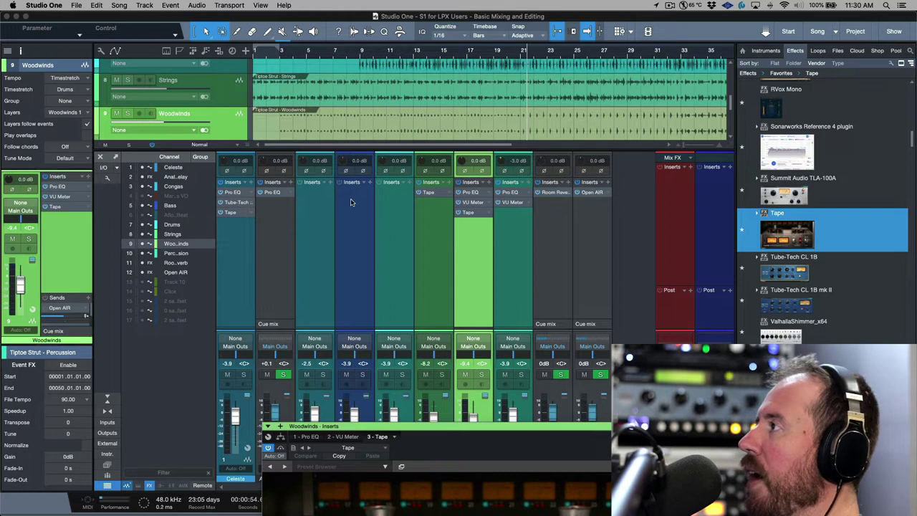
left_click_drag(242, 203, 464, 245)
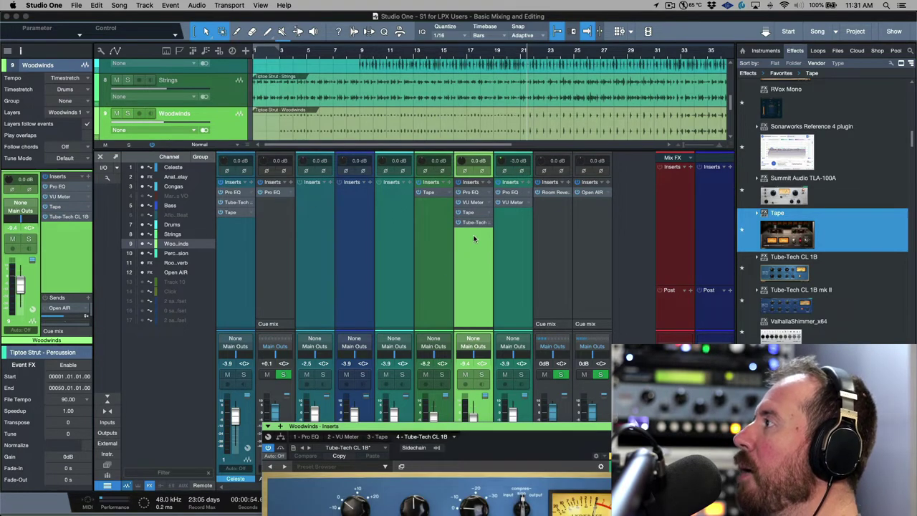
- Copy the whole Woodwinds insert chain to Congas, Bass and Drums together, and reveal the mixer's sends section
left_click(315, 250)
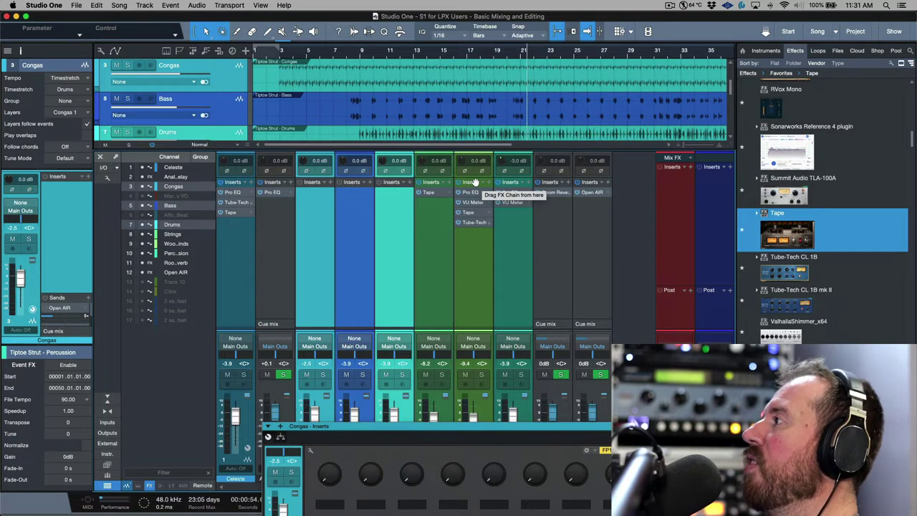
left_click_drag(474, 182, 395, 199)
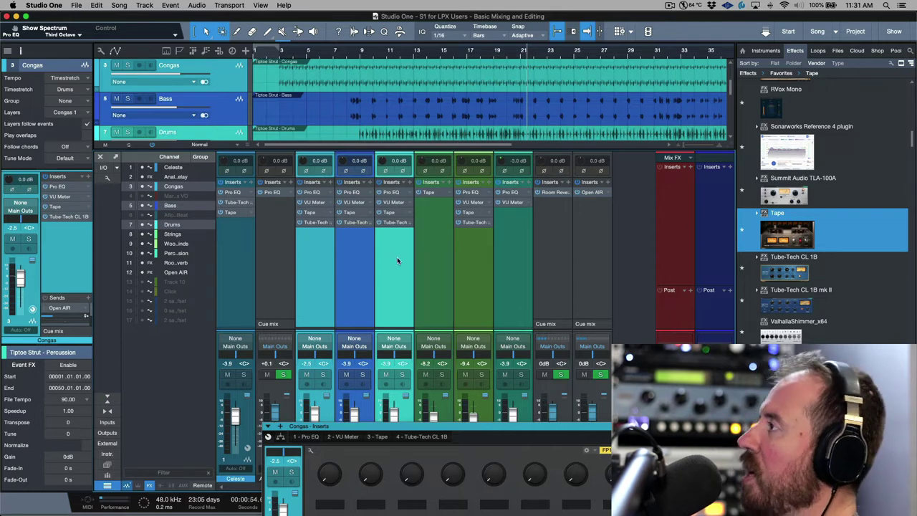
left_click_drag(447, 326, 448, 242)
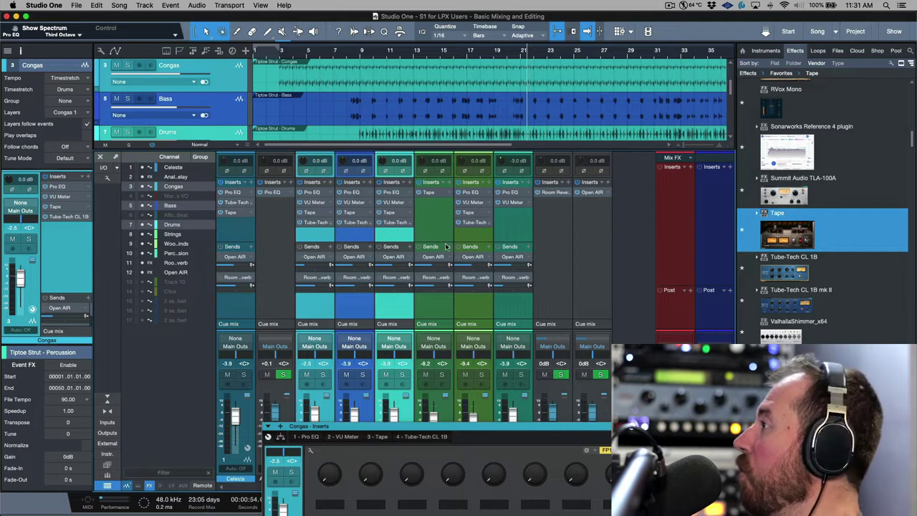
- Add a new audio track after Percussion and copy the whole Woodwinds insert chain to it
left_click(519, 309)
key("alt+super+a")
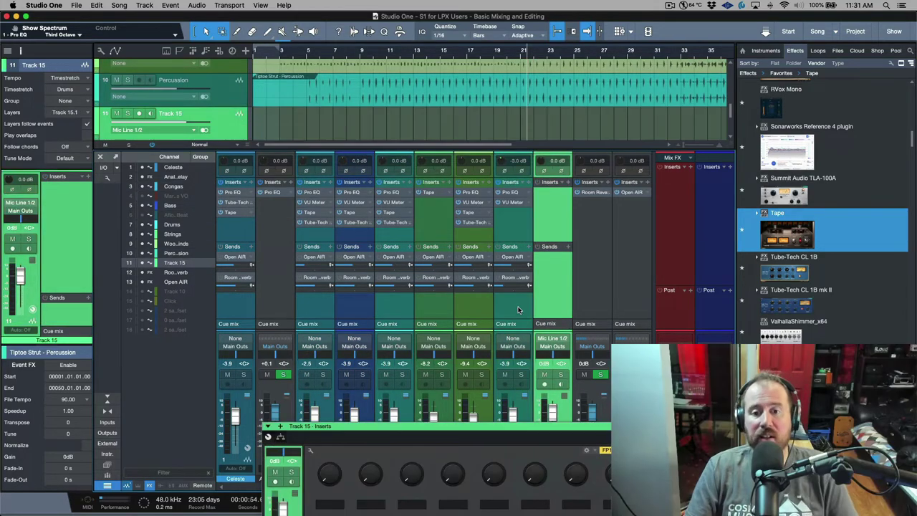
left_click(648, 426)
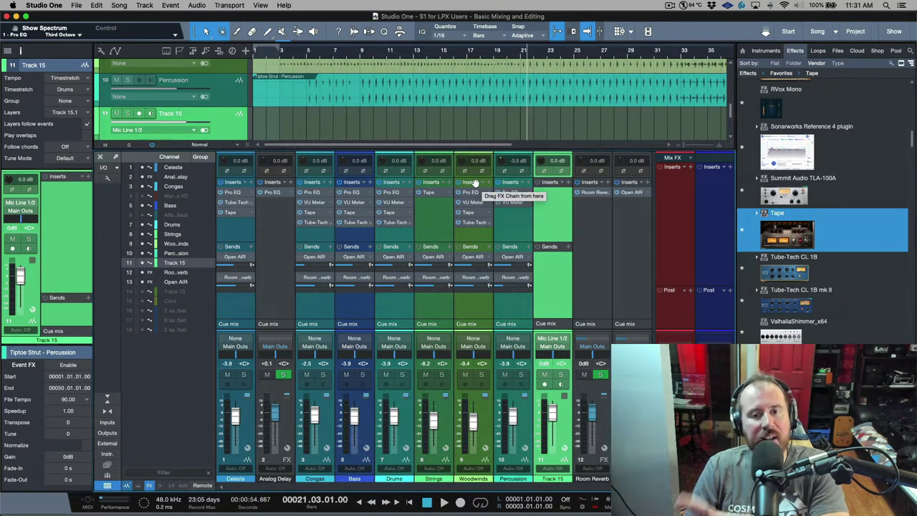
left_click_drag(474, 184, 549, 202)
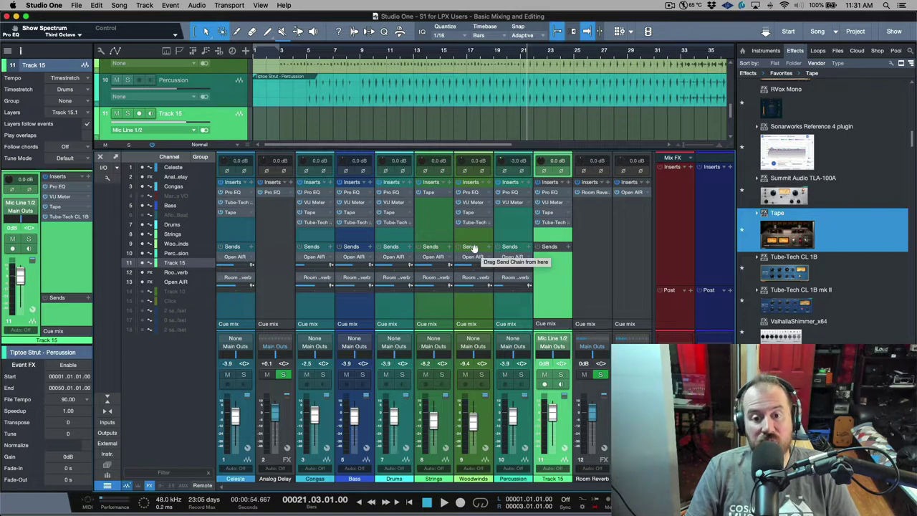
- Copy the Open AIR and Room Reverb sends one by one from Woodwinds to Track 15, and undo both copies
left_click_drag(459, 247, 555, 264)
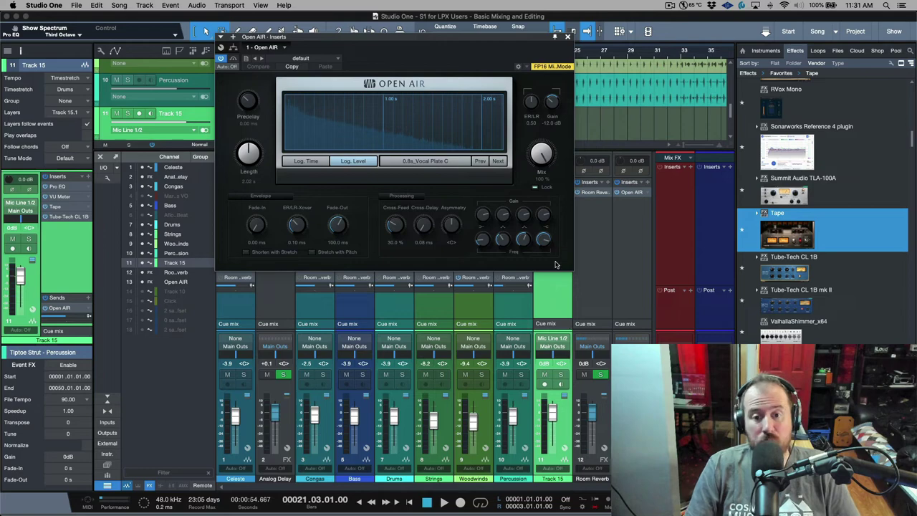
left_click_drag(535, 40, 549, 355)
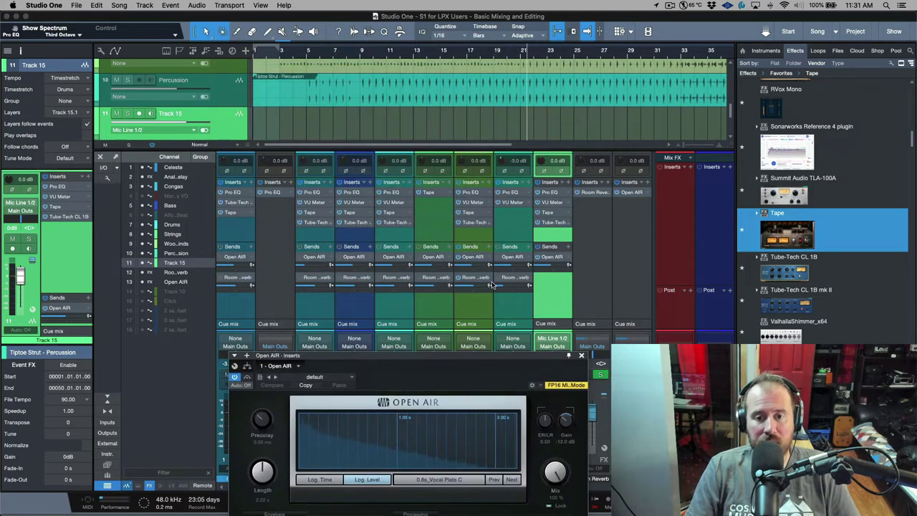
left_click_drag(477, 278, 550, 280)
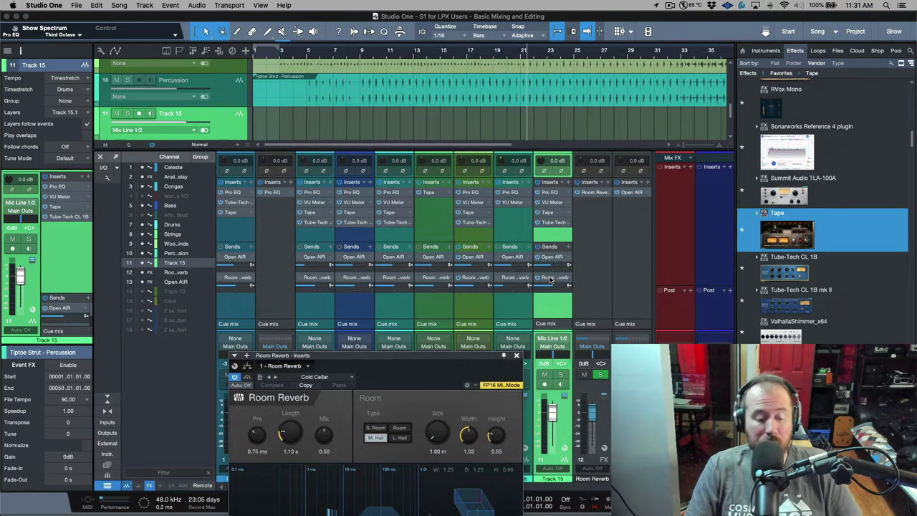
key("super+z")
key("super+z")
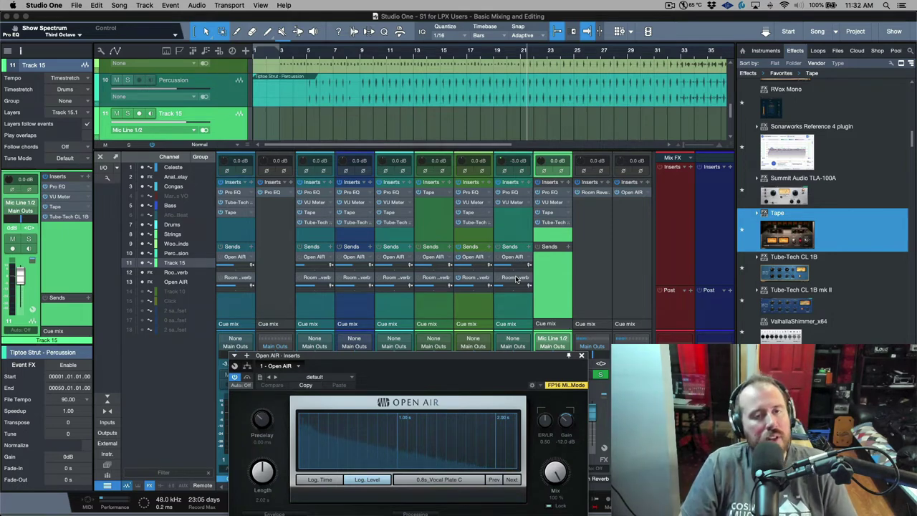
- Close the Woodwinds plug-in window and copy its complete send chain to Track 15
left_click(472, 247)
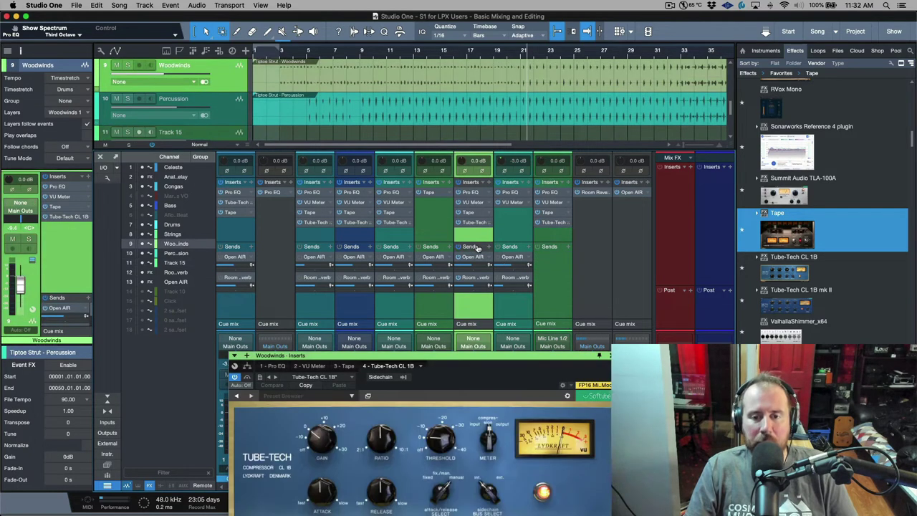
left_click(611, 356)
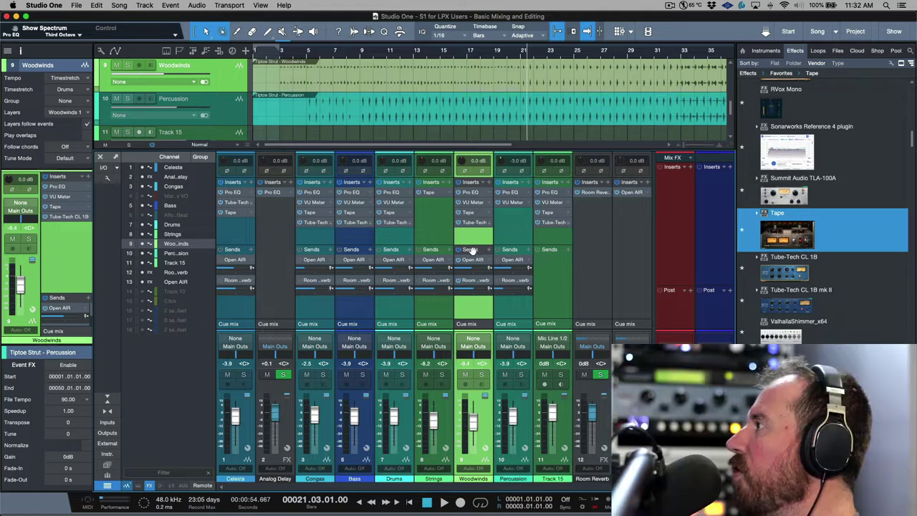
left_click_drag(473, 247, 547, 270)
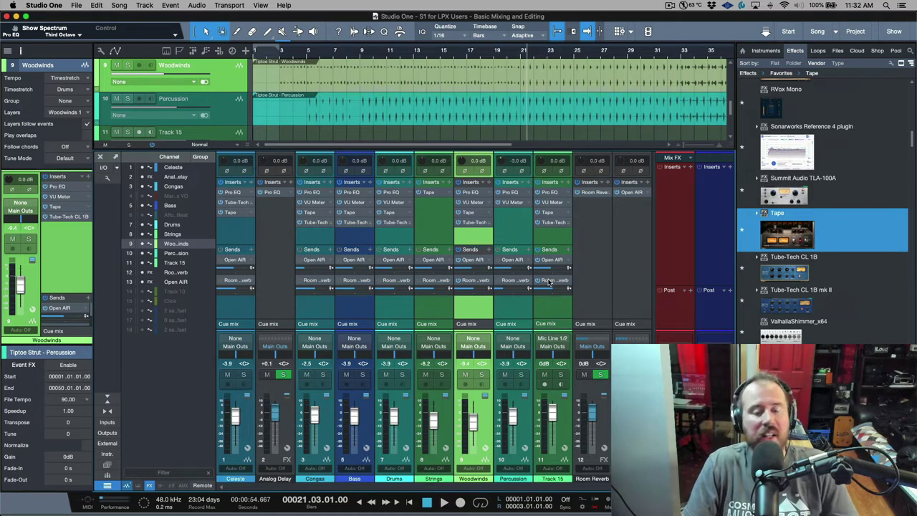
- Pan the Woodwinds channel to L33, and replace Track 15 with an empty audio track
left_click(468, 354)
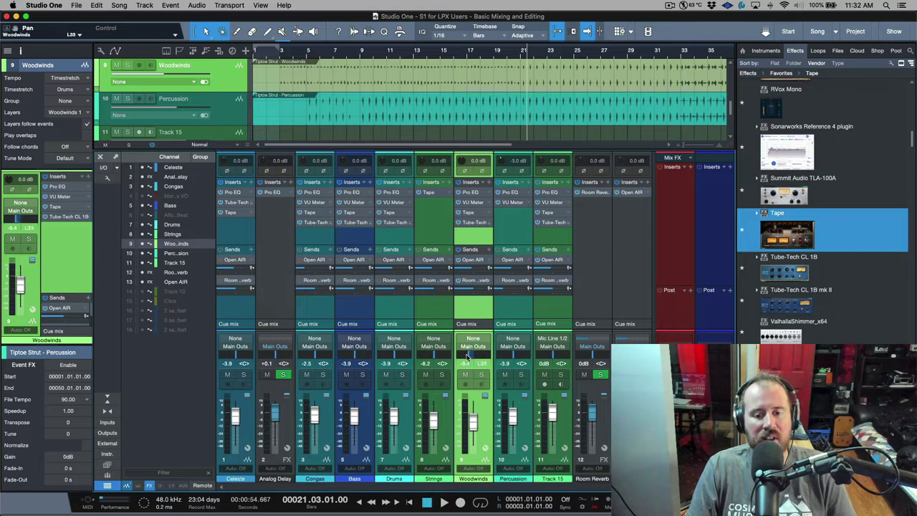
left_click(554, 309)
key("shift+t")
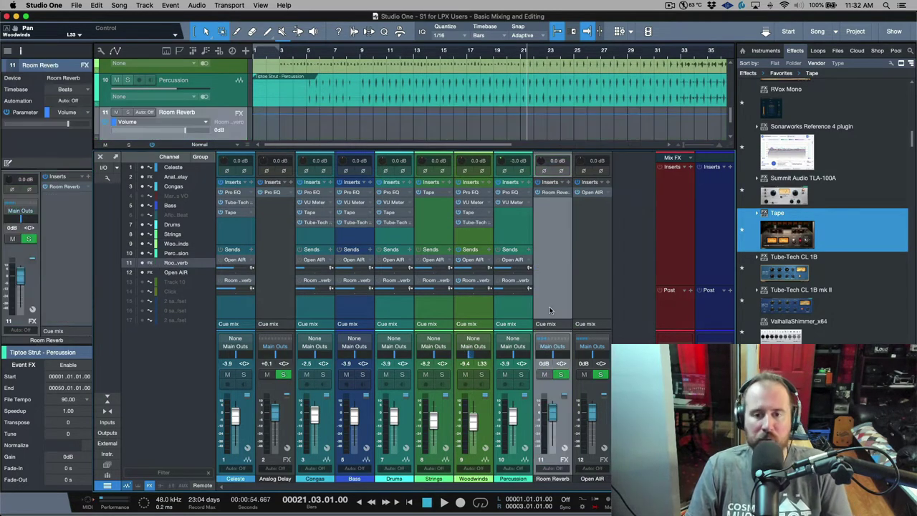
key("ctrl+z")
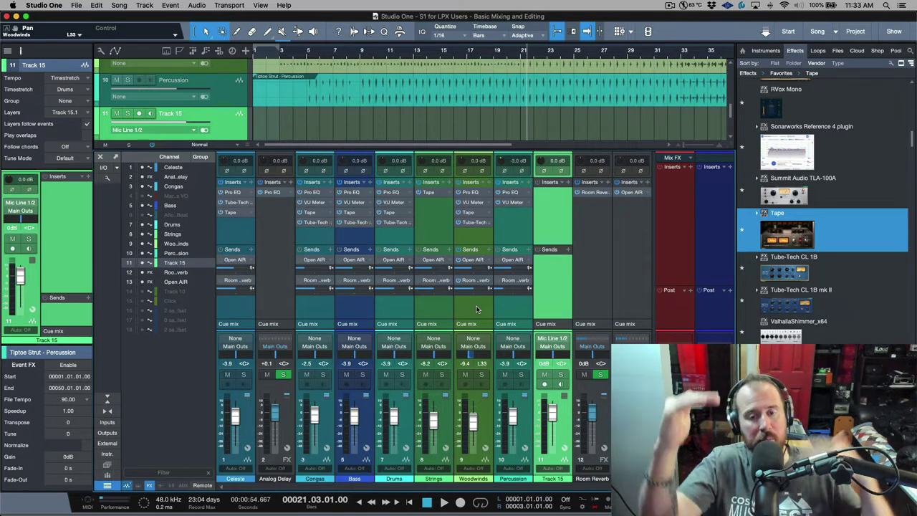
- Copy the Woodwinds channel settings and paste them onto the empty Track 15 channel
left_click(476, 308)
right_click(476, 309)
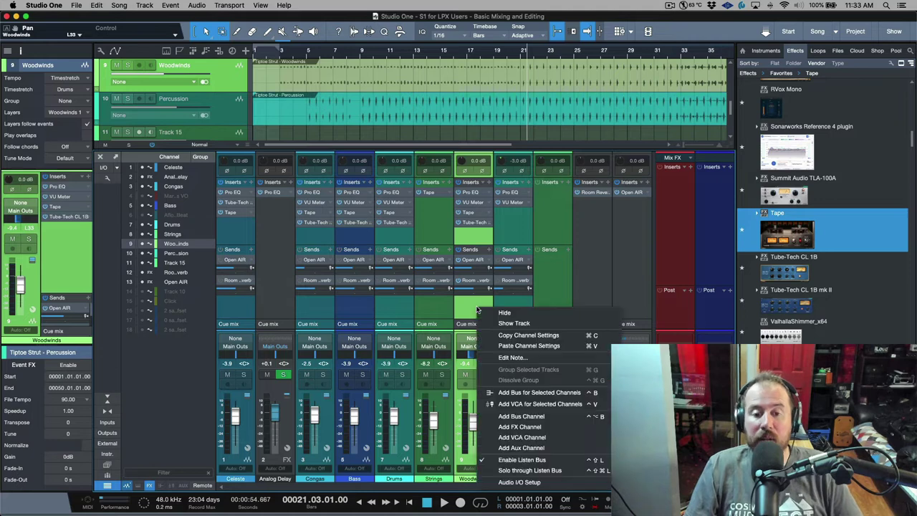
left_click(552, 301)
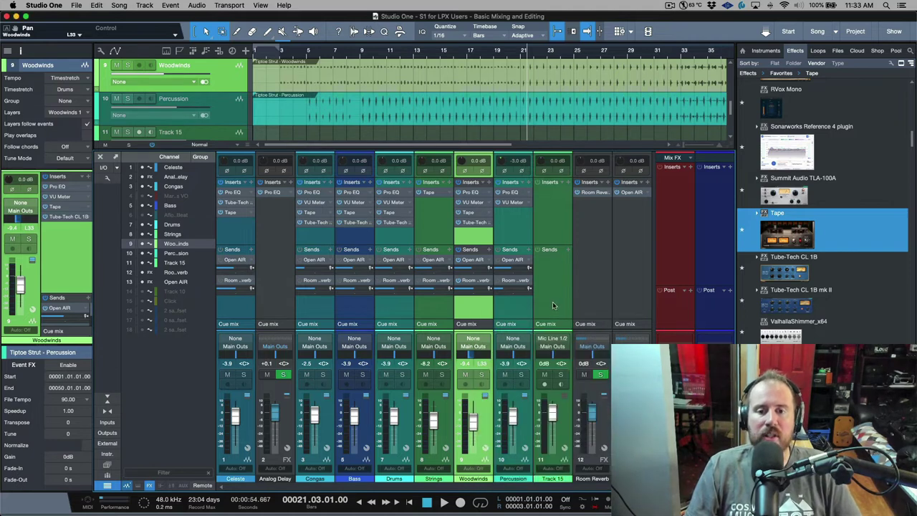
left_click(545, 290)
right_click(545, 291)
left_click(583, 333)
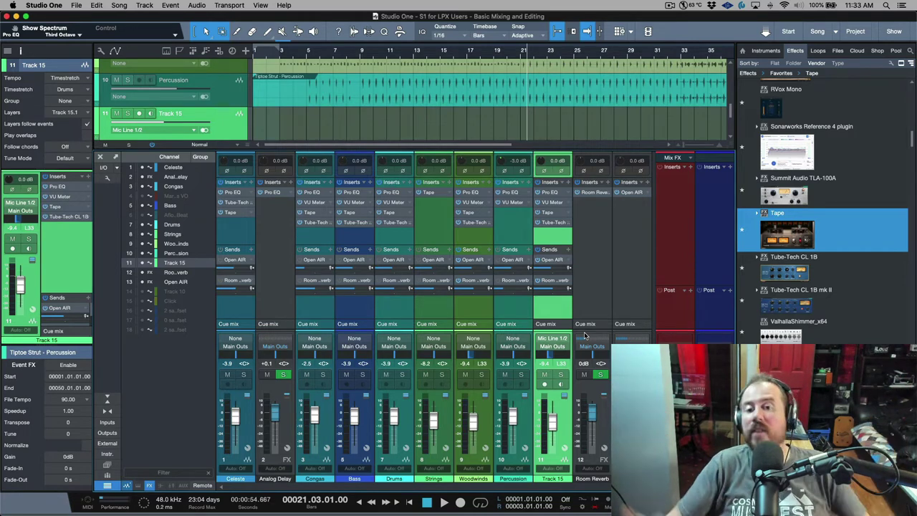
- Undo the paste on Track 15 and repeat the channel settings copy from Woodwinds
left_click(476, 306)
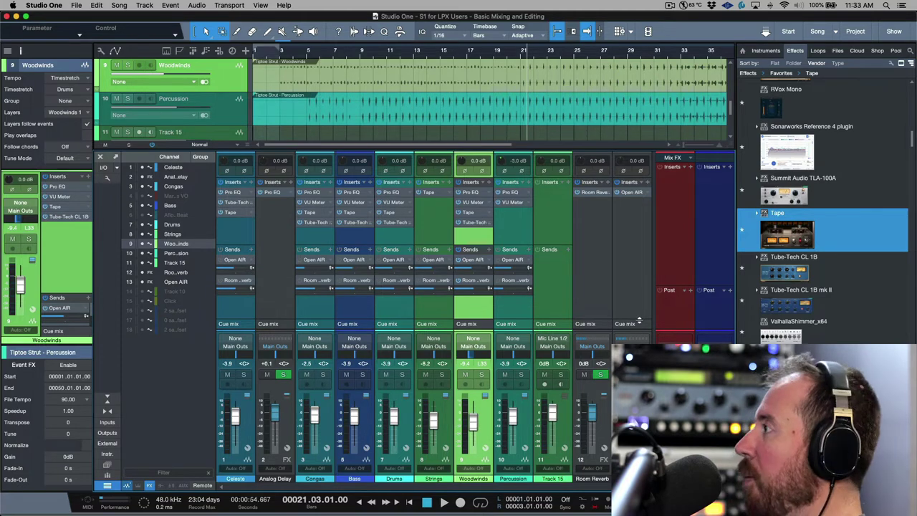
left_click(562, 299)
key("super+v")
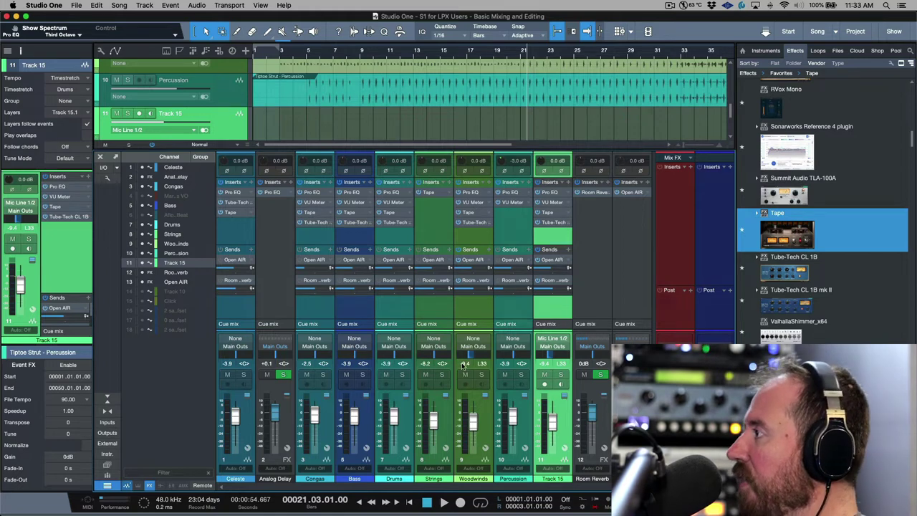
mouse_move(467, 355)
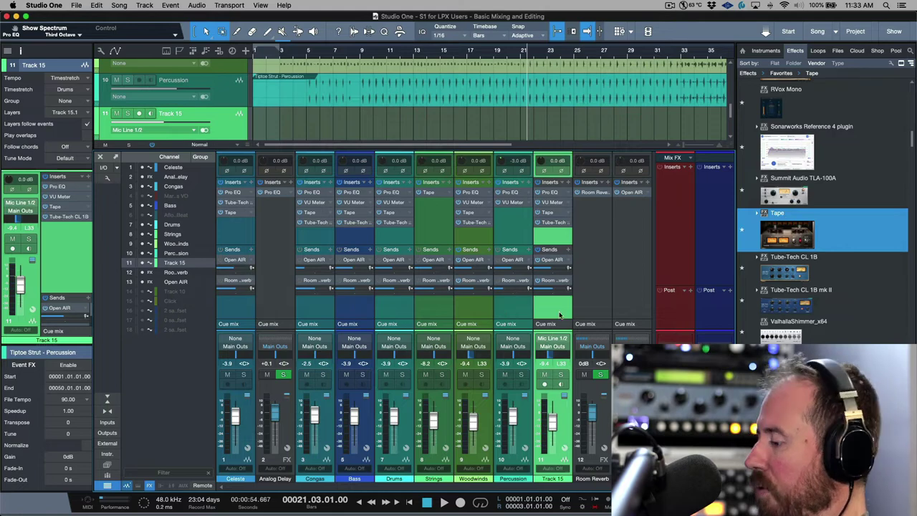
- Remove Track 15 and select the range of channels from Percussion through Bass
key("shift+t")
left_click(513, 307)
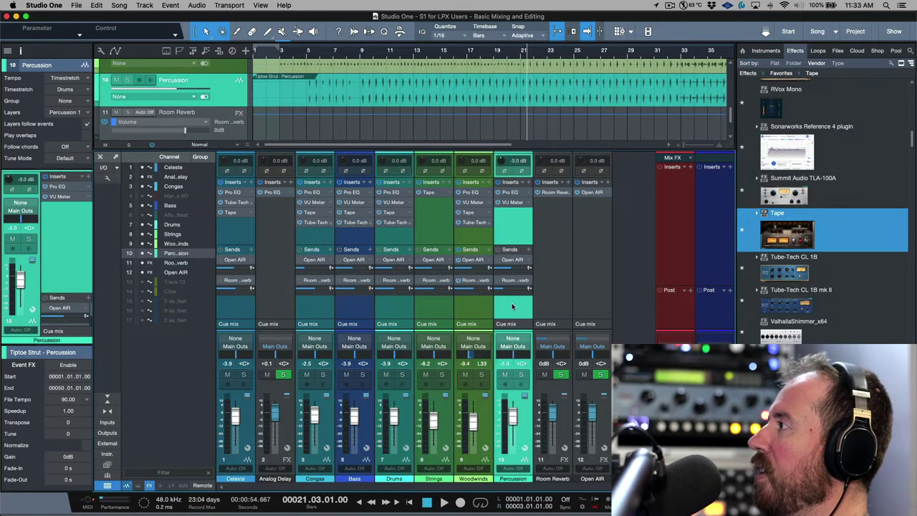
left_click(359, 310, "shift")
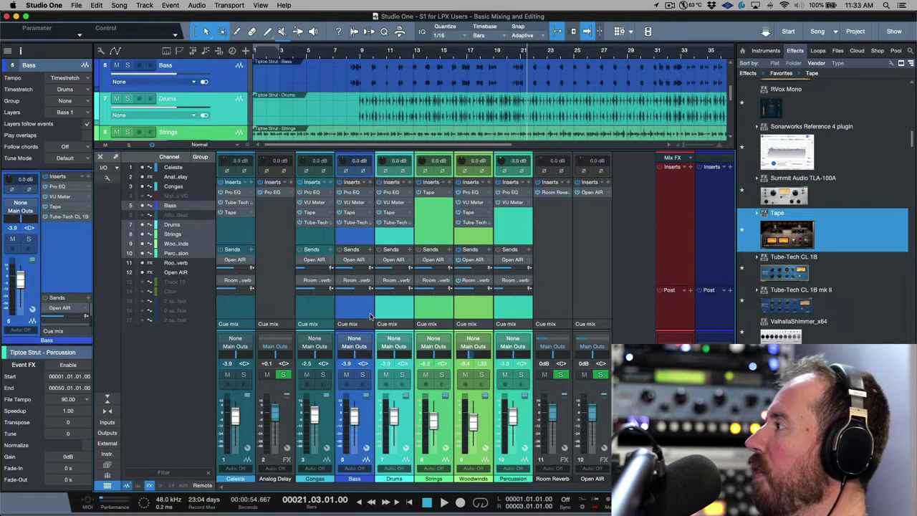
- Add five new audio tracks below the Percussion track
left_click(519, 306)
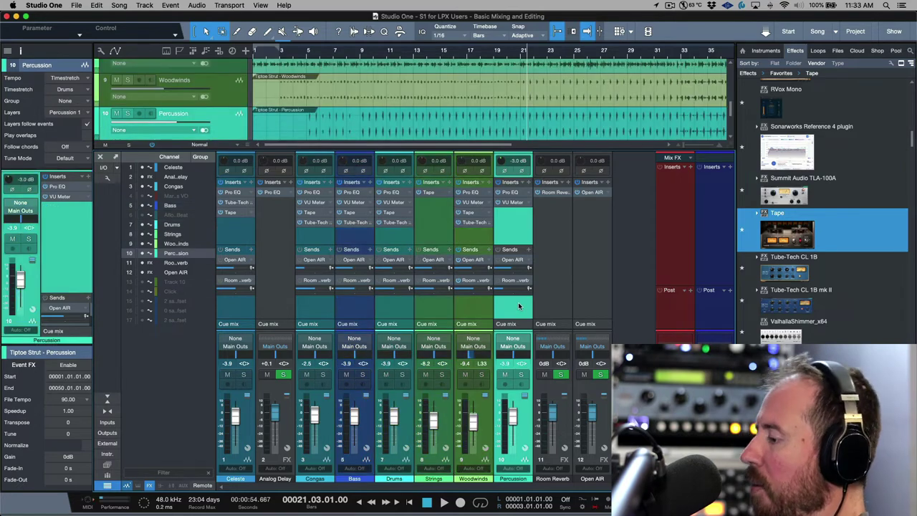
key("alt+super+a")
key("alt+super+a")
key("alt+super+a")
key("alt+super+a")
key("alt+super+a")
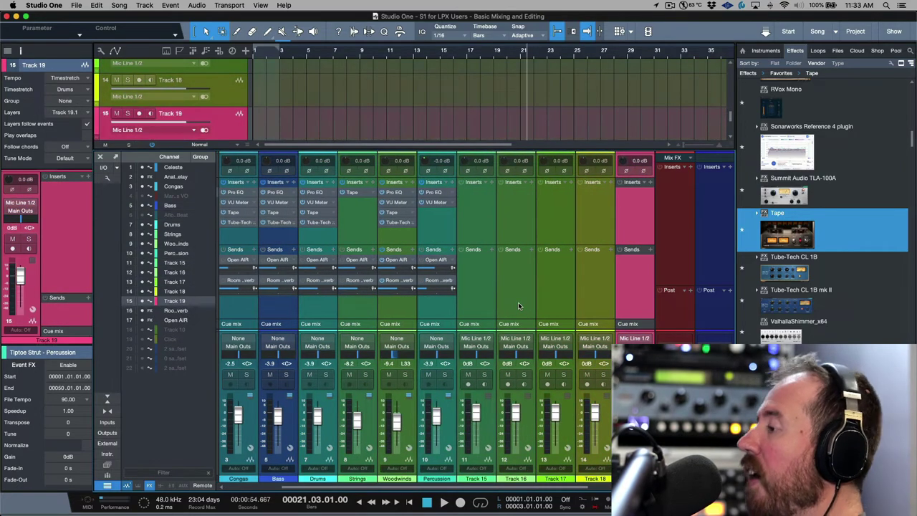
- Hide the mixer and select the tracks from Bass through Percussion in the arrangement
key("F3")
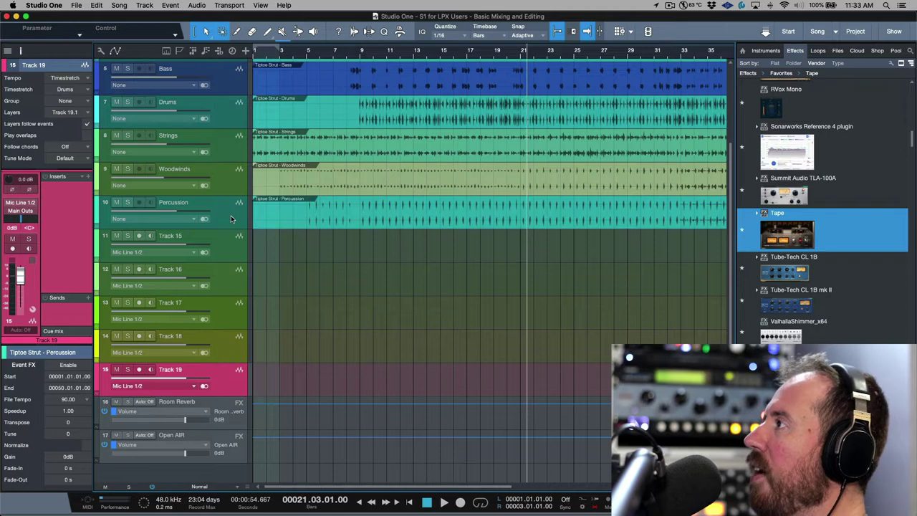
scroll(229, 127, "up", 1)
left_click(232, 104)
left_click(226, 239, "shift")
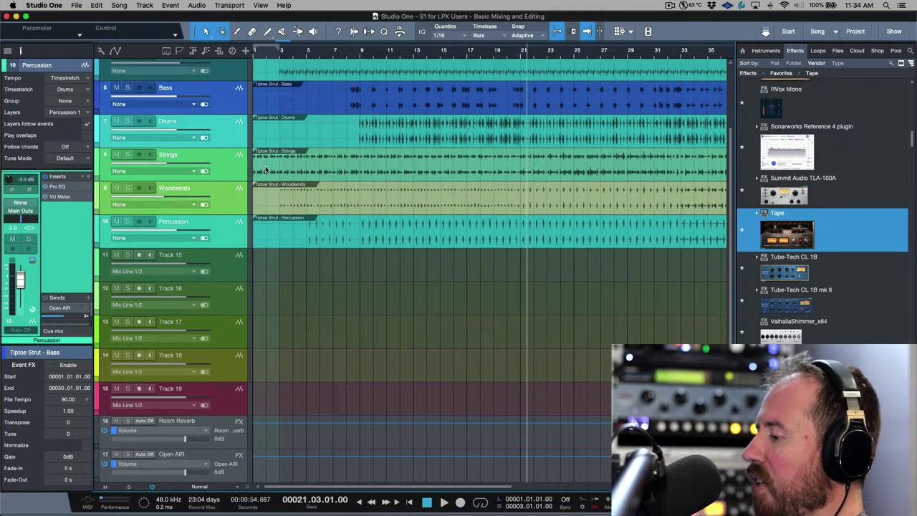
- Show the mixer in its small layout beneath the arrangement and collapse the expanded insert and send panels
key("F3")
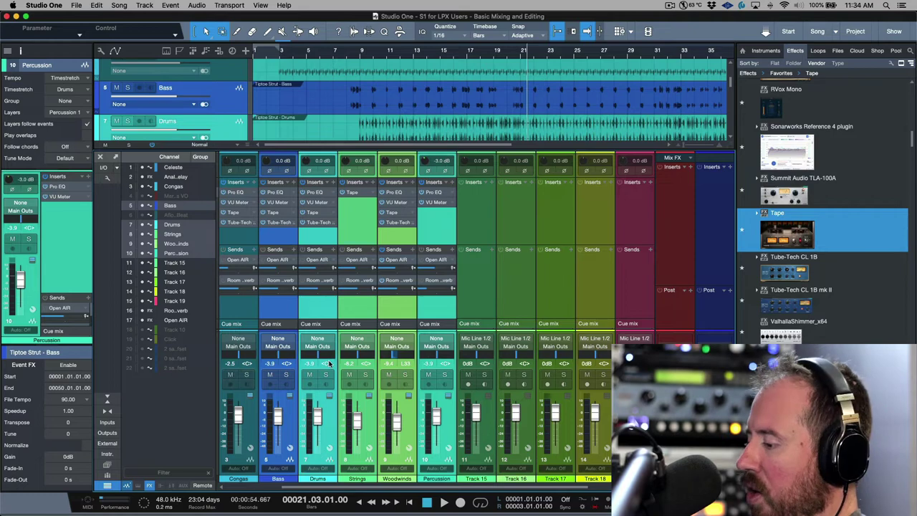
key("shift+F3")
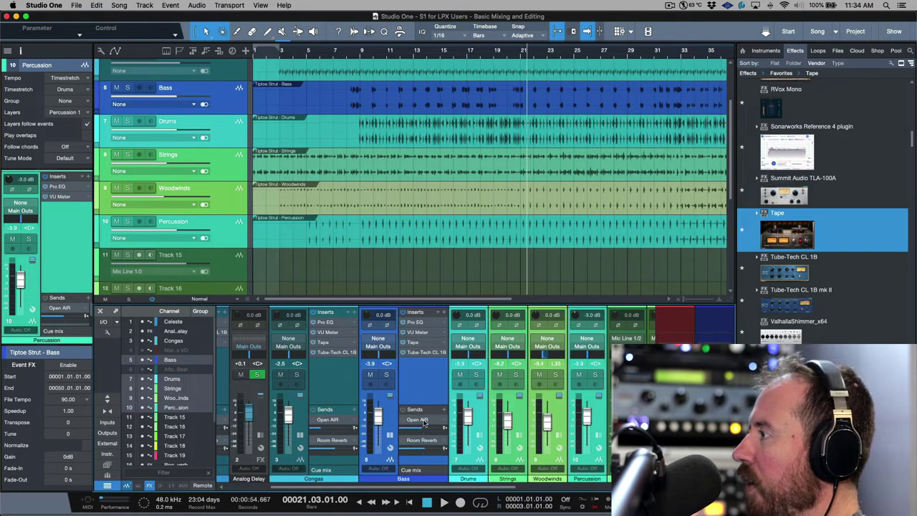
key("shift+e")
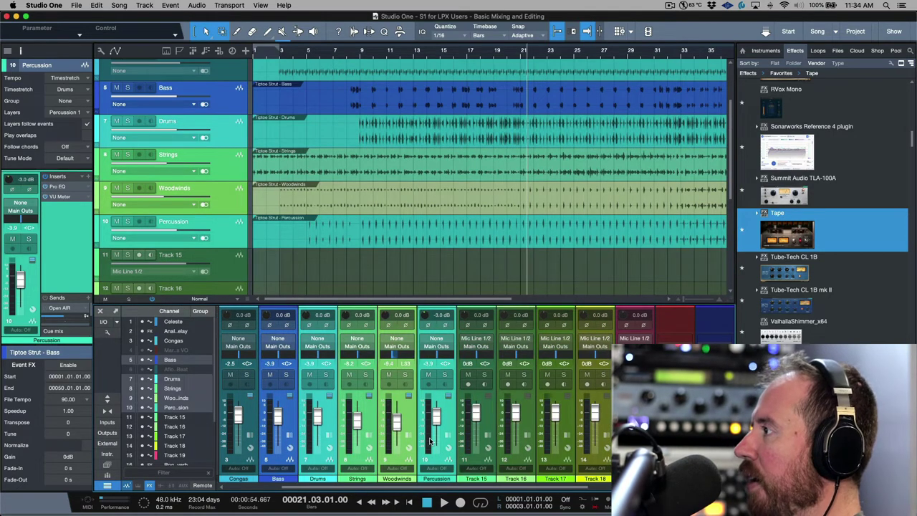
scroll(445, 419, "left", 1)
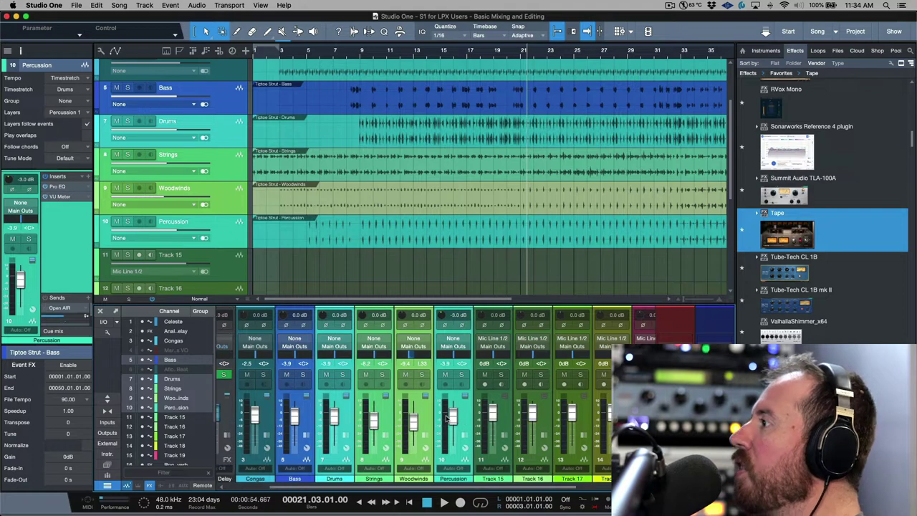
- Reselect the channels from Percussion through Bass and copy their channel settings
key("Up")
key("Up")
key("Up")
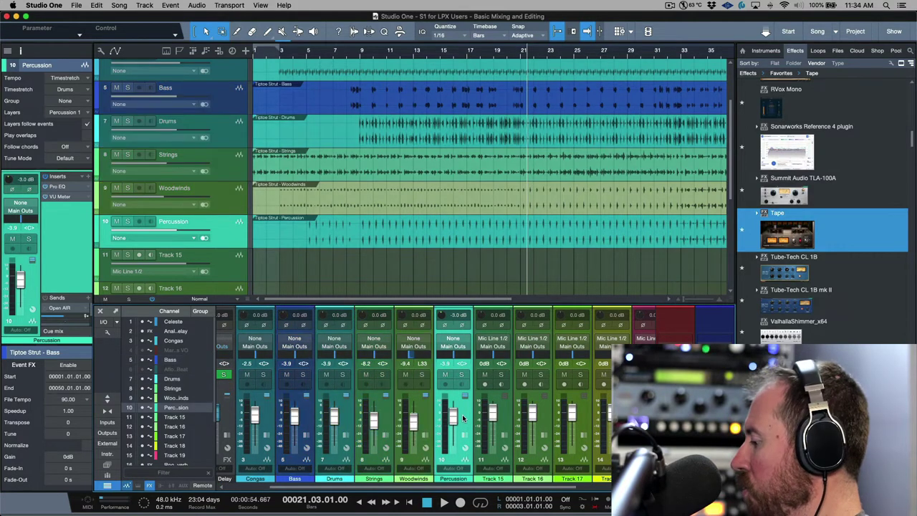
key("Up")
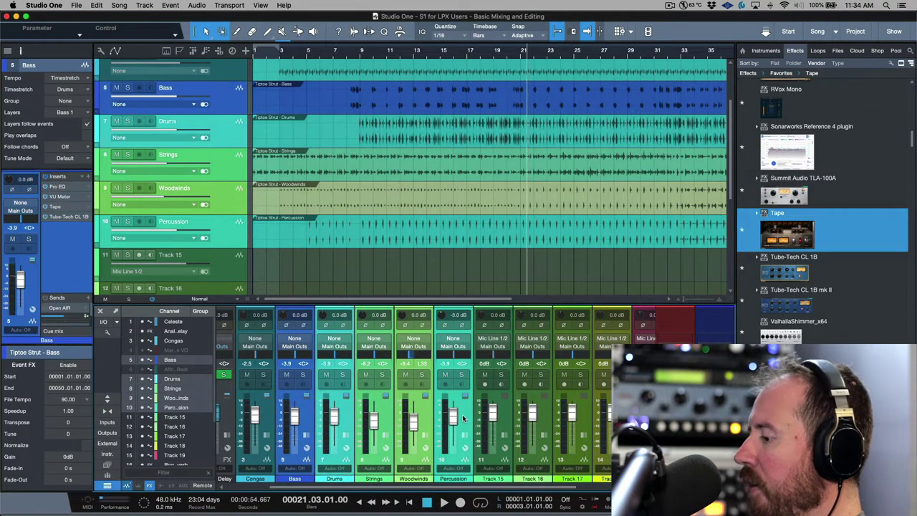
key("super+c")
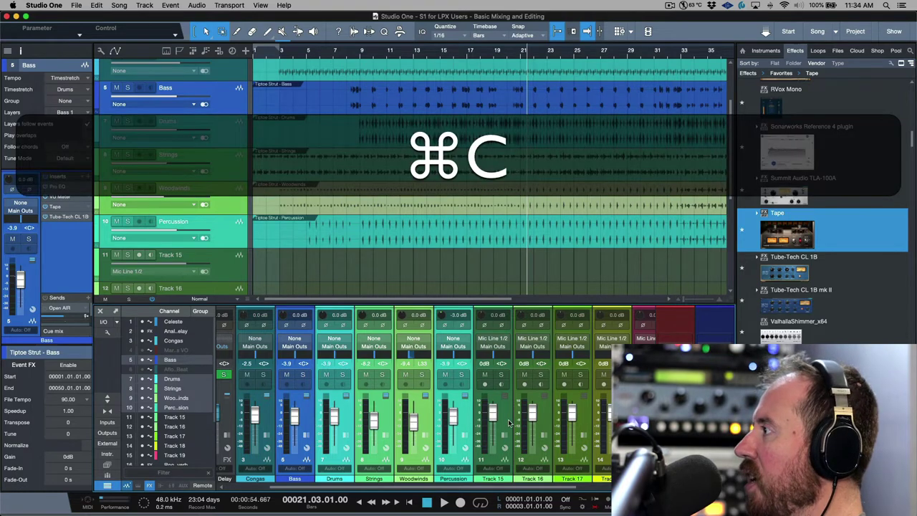
- Paste the copied channel settings onto Tracks 15 through 19 in the large mixer layout, and undo the paste
left_click(485, 424)
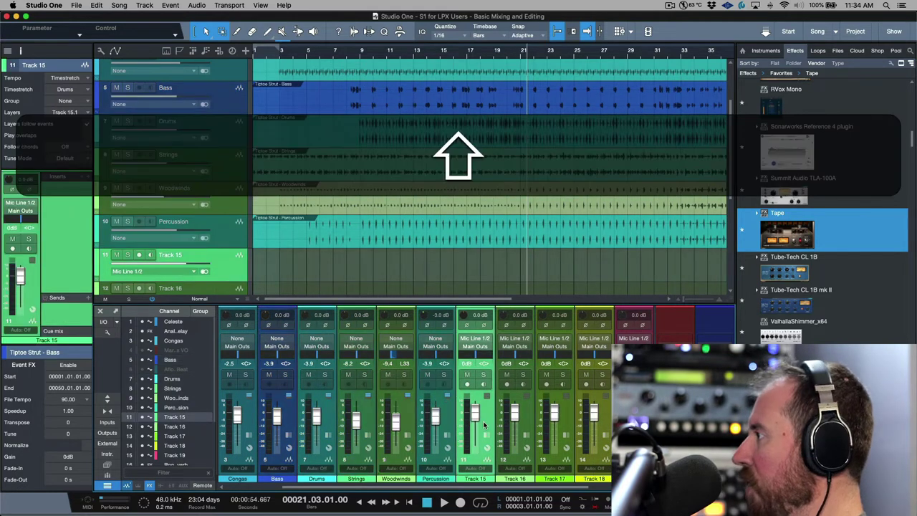
key("shift+Right")
key("shift+Right")
key("shift+Right")
key("shift+Right")
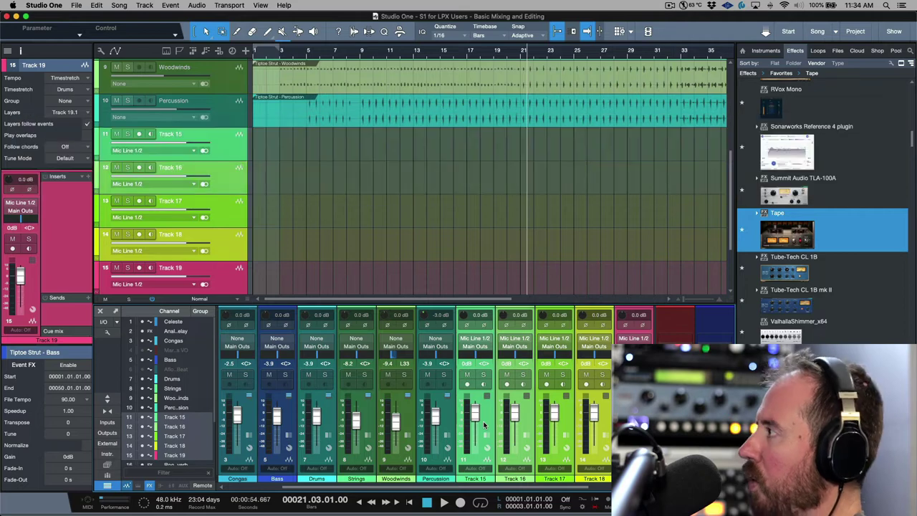
key("F3")
key("super+v")
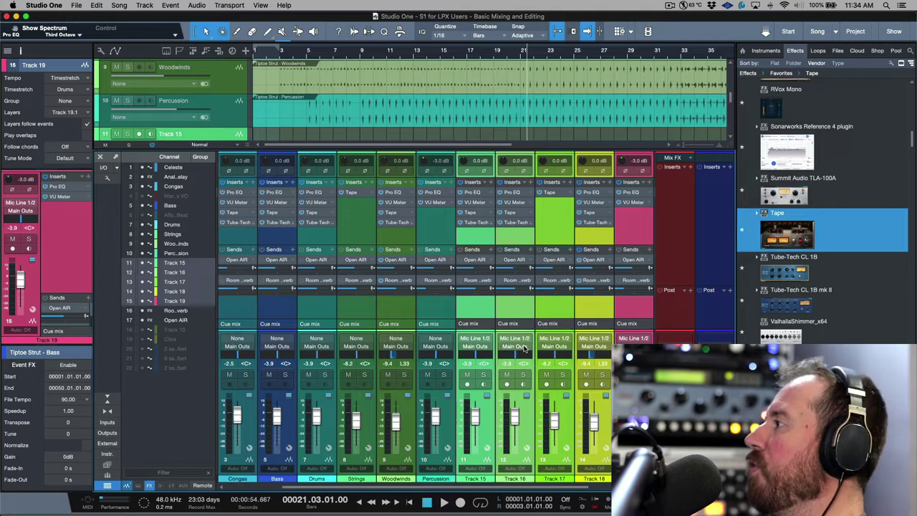
key("super+z")
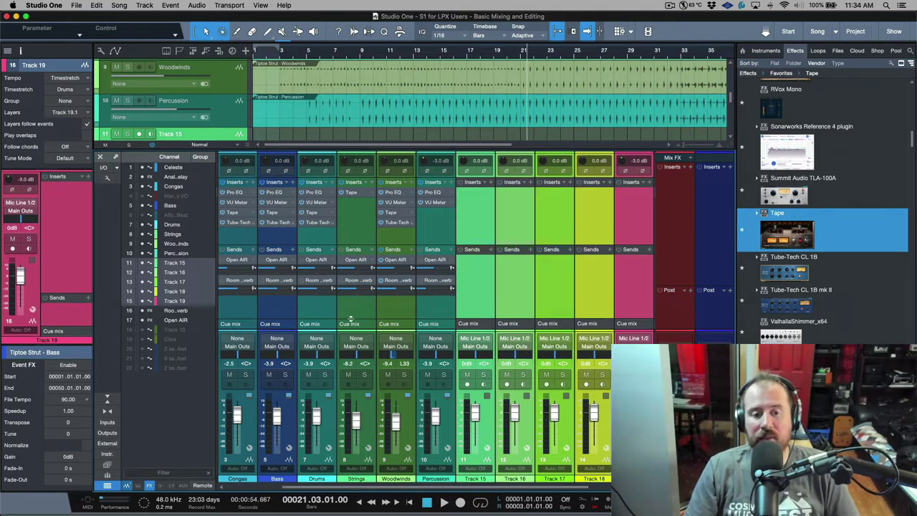
- Select only the Bass, Drums, Woodwinds and Percussion channels, skipping Strings, and copy their settings
left_click(280, 308)
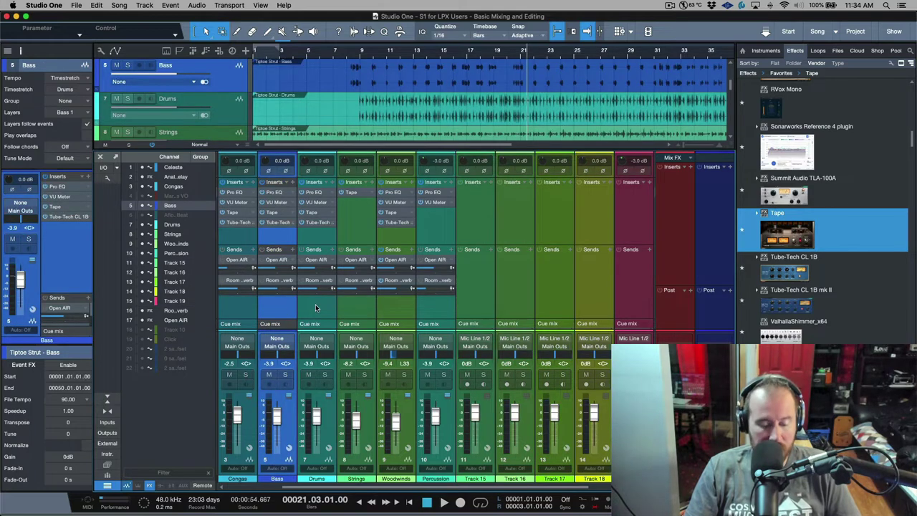
left_click(315, 308, "super")
left_click(398, 315, "super")
left_click(427, 306, "super")
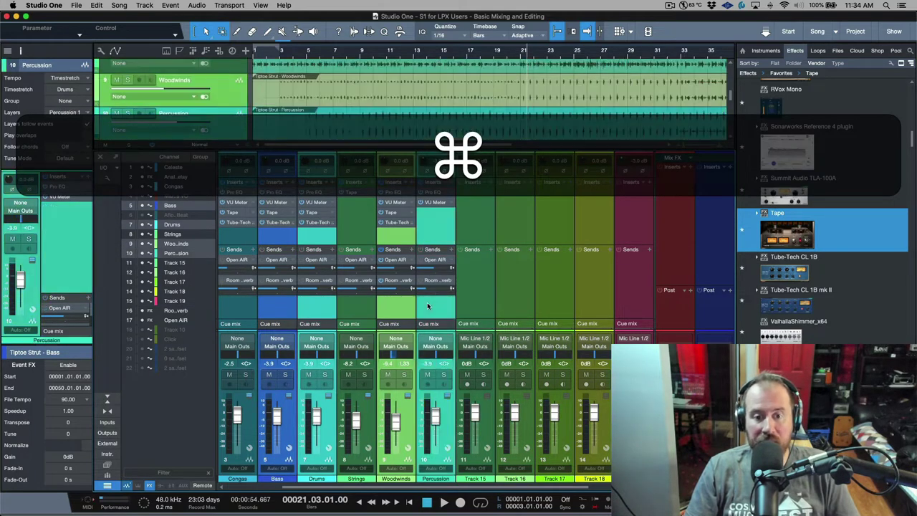
key("super+c")
- Paste the copied settings onto Tracks 15, 16, 18 and 19, and lower their faders together until Track 16 reads -4.0 dB
left_click(474, 294)
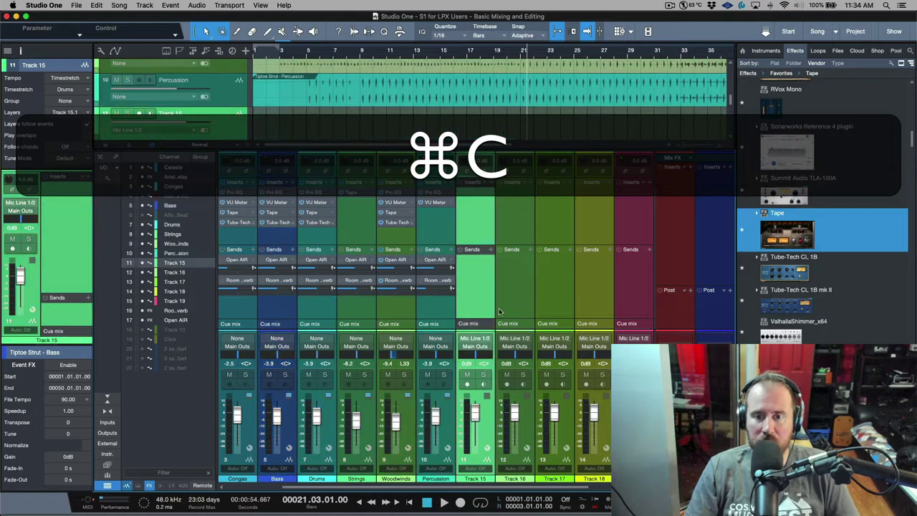
left_click(524, 296, "super")
left_click(610, 299, "super")
left_click(627, 301, "super")
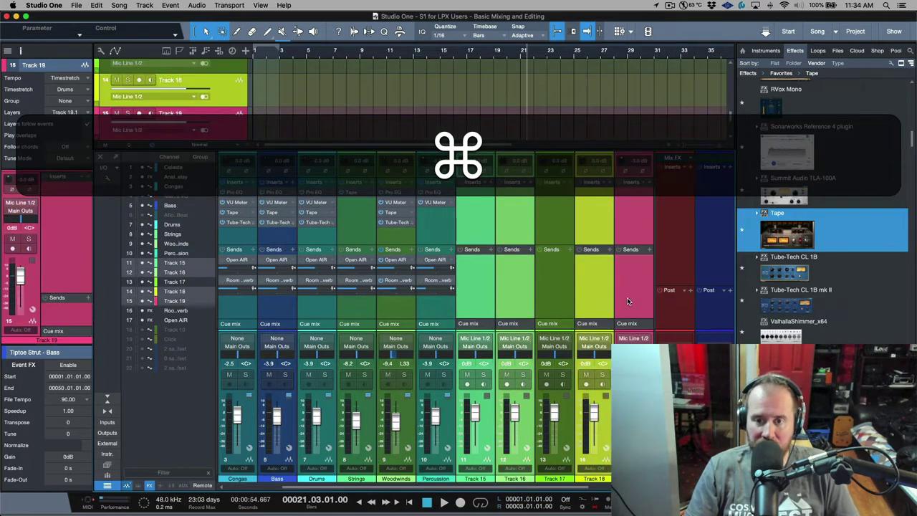
key("super+v")
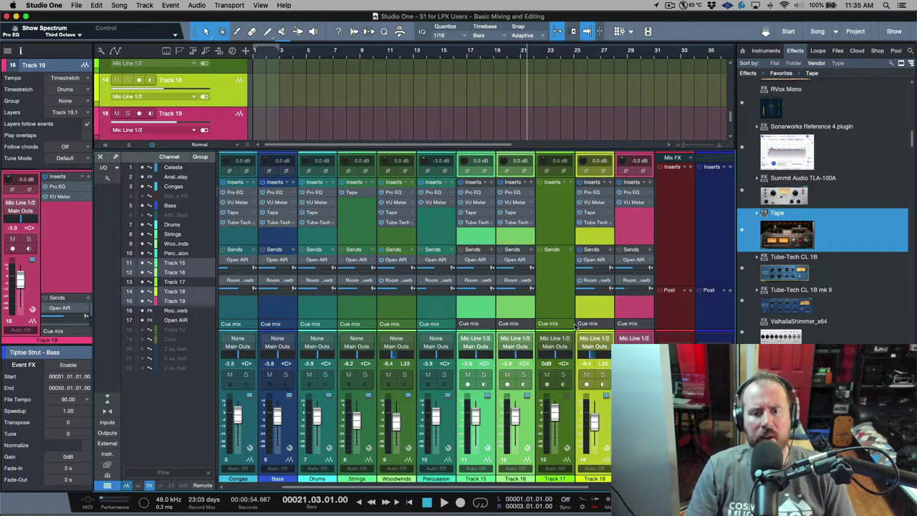
left_click_drag(514, 423, 514, 425)
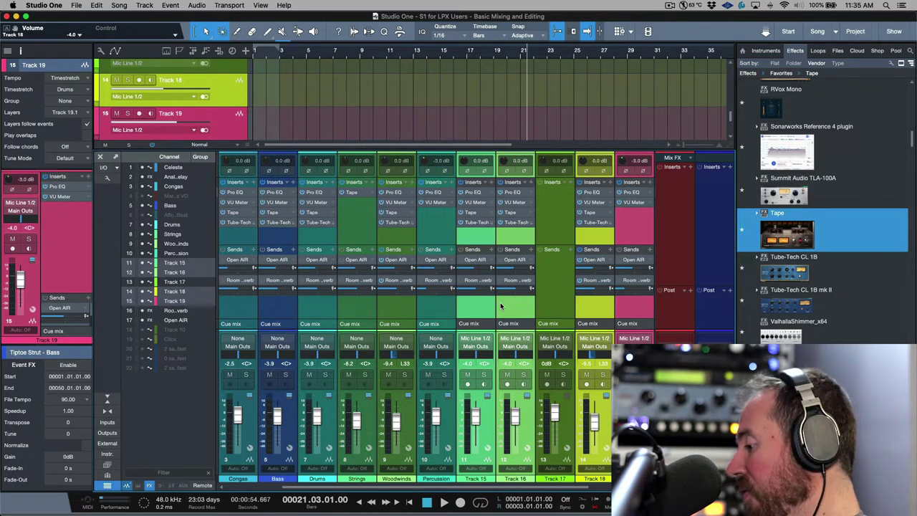
- Hide the mixer and browser, switch to Logic Pro, and disable the Marquee Tool and Fade Tool click zones in the editing preferences
key("F5")
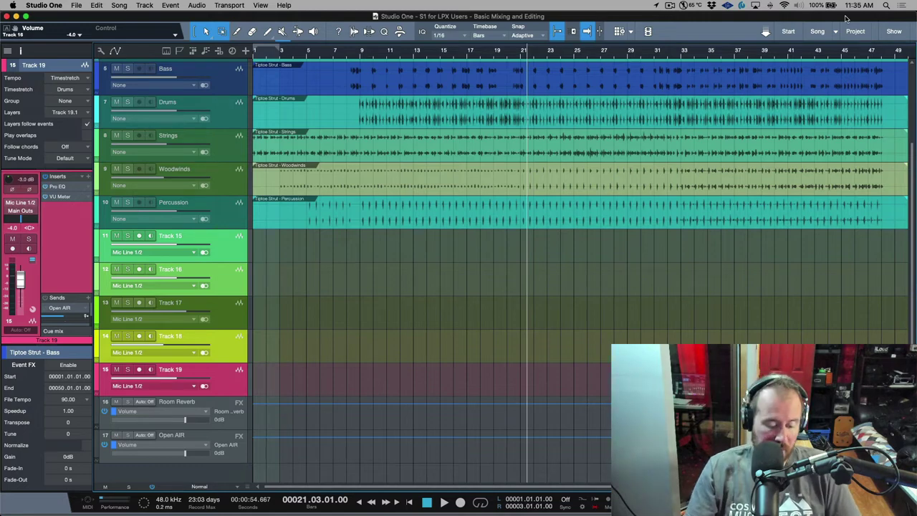
key("super+Tab")
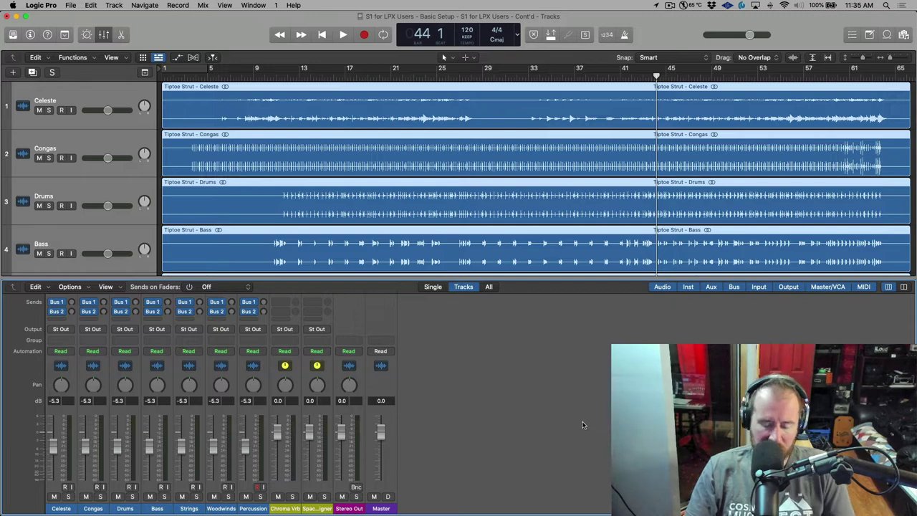
key("alt+comma")
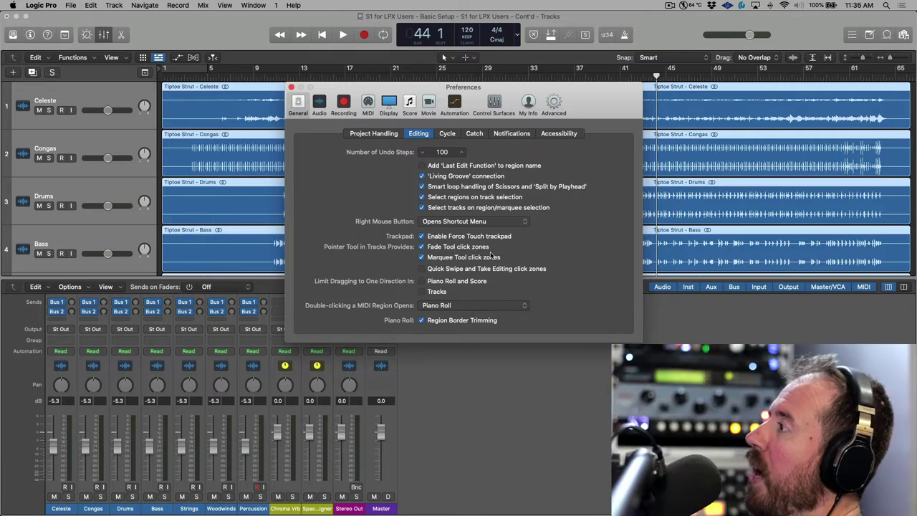
left_click(422, 257)
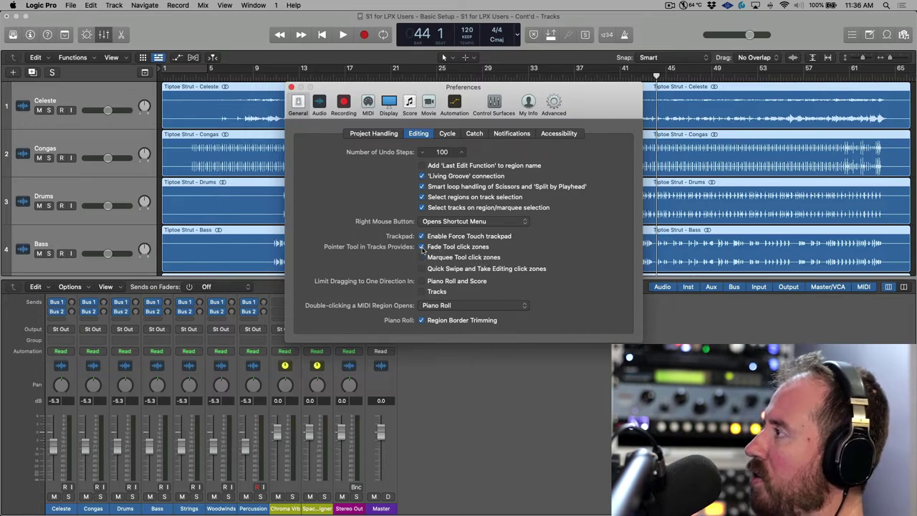
left_click(421, 246)
left_click(292, 88)
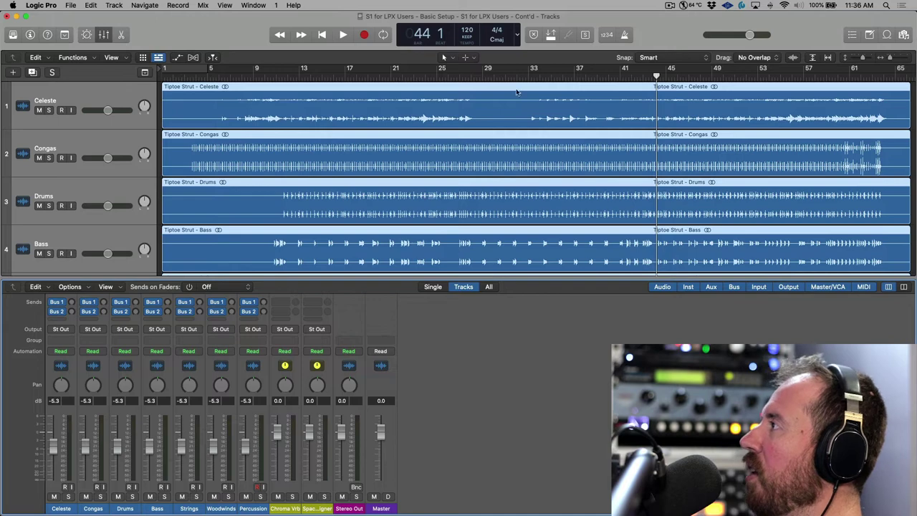
- Test the Pointer Tool at the end of the Celeste region and look up the Marquee Tool among the editing tools
scroll(745, 109, "right", 5)
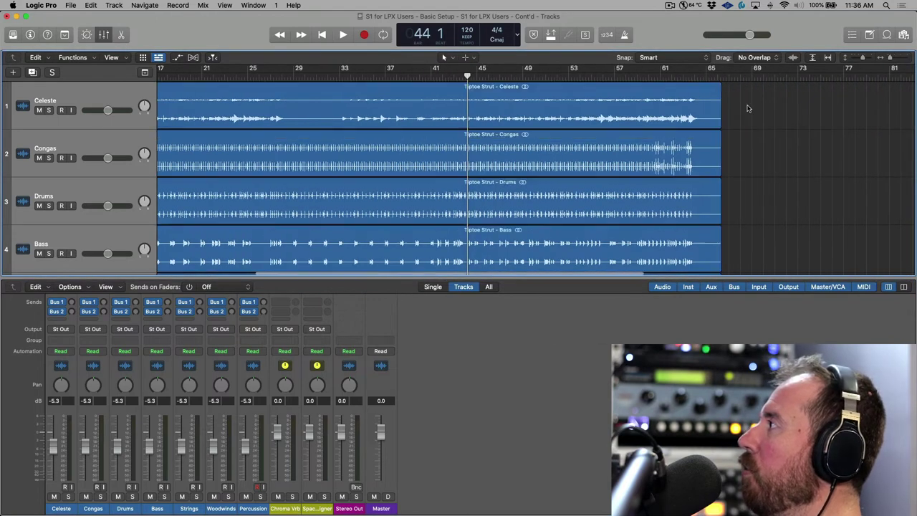
mouse_move(747, 106)
left_mouse_down()
mouse_move(681, 108)
mouse_move(689, 117)
mouse_move(684, 81)
mouse_move(727, 86)
left_mouse_up()
key("t")
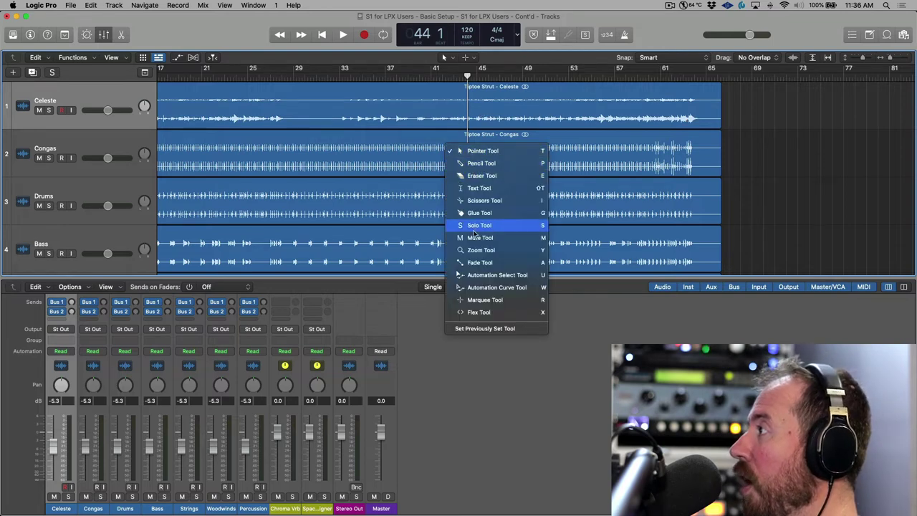
left_click(502, 300)
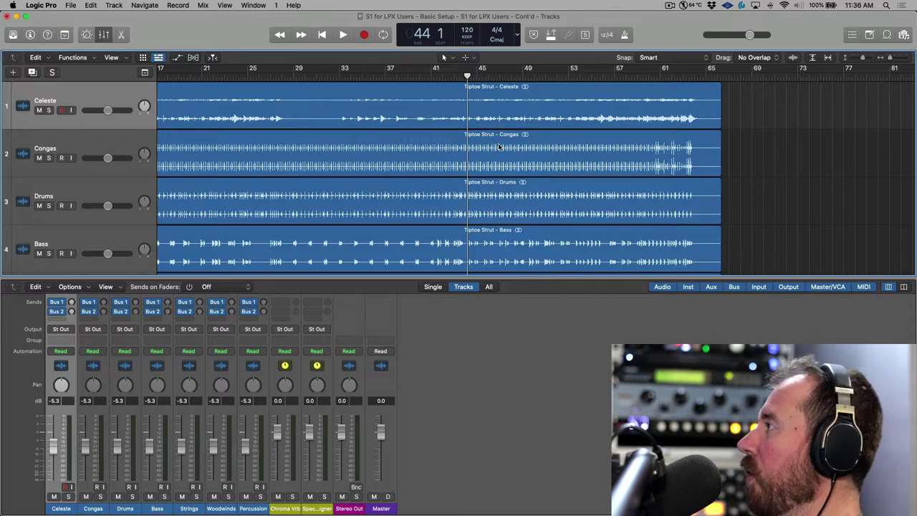
- Select the Celeste region and check how the Pointer Tool behaves across its body and header
left_click(570, 94)
scroll(387, 104, "left", 2)
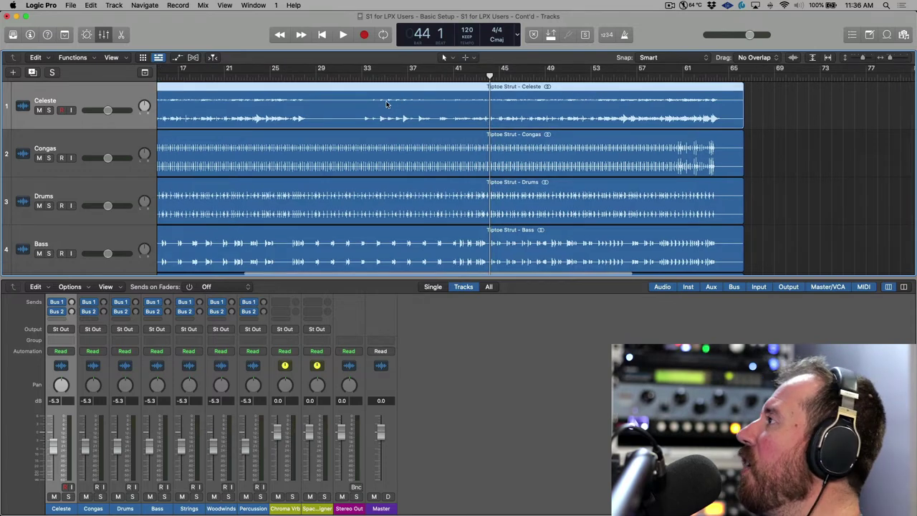
scroll(387, 105, "left", 8)
mouse_move(358, 91)
left_mouse_down()
mouse_move(412, 91)
mouse_move(358, 85)
left_mouse_up()
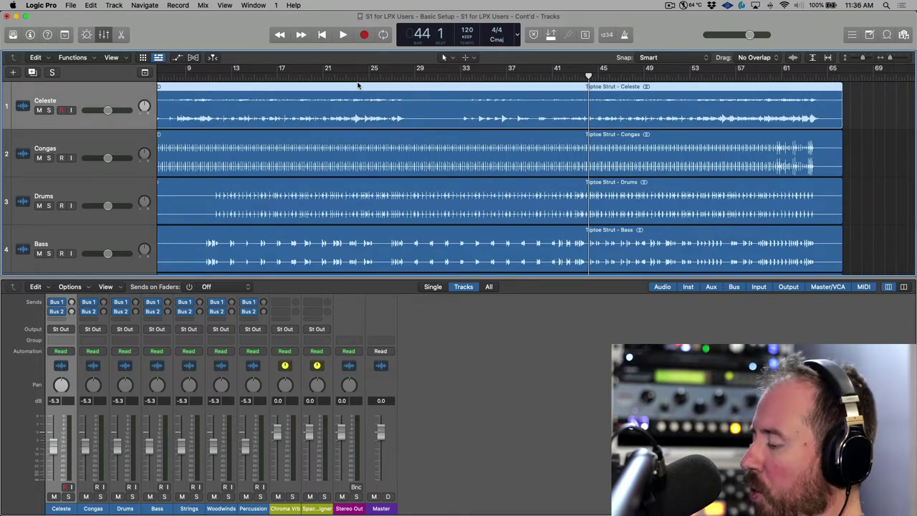
key("t")
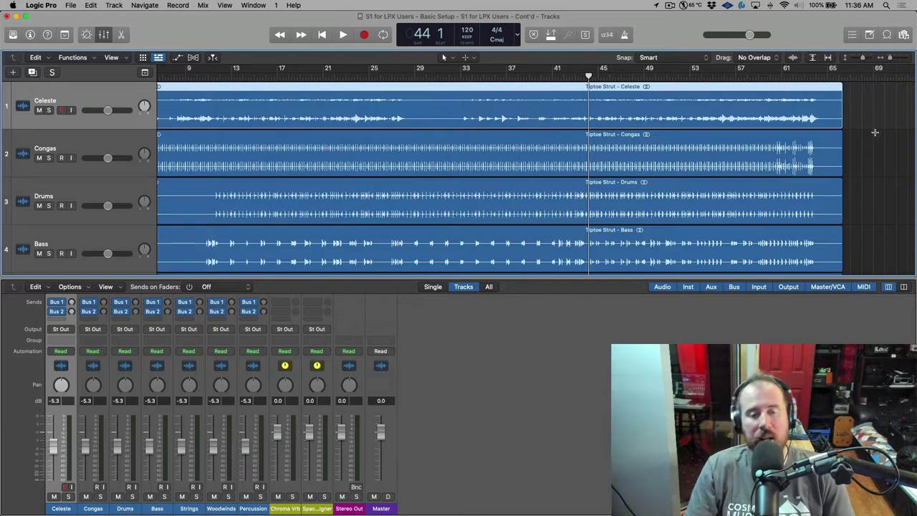
- Re-enable the Fade Tool and Marquee Tool click zones in the editing preferences and close the preferences
key("super+comma")
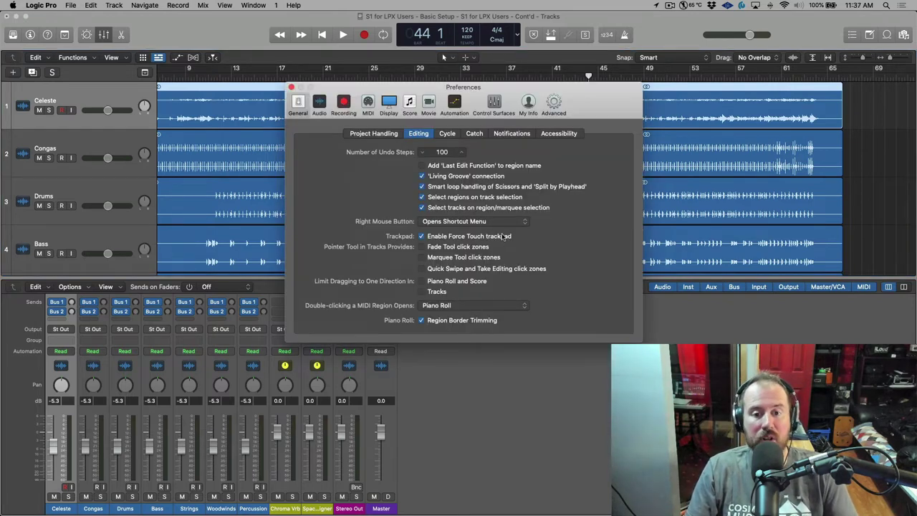
left_click(421, 247)
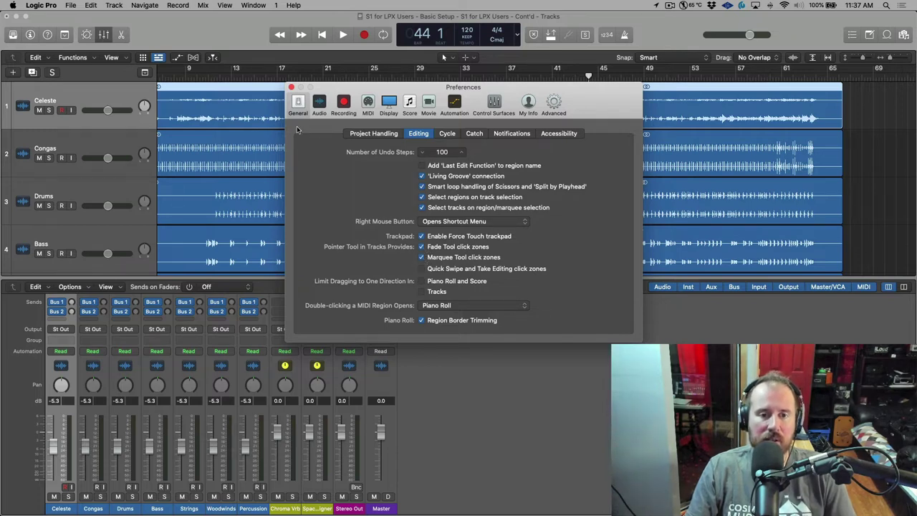
left_click(291, 87)
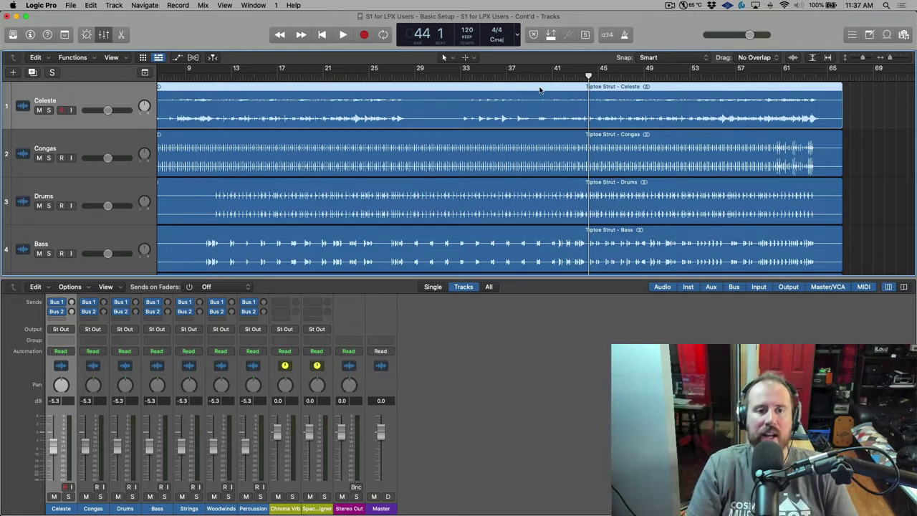
- Marquee-select part of the Celeste region from about bar 34 to 44, clear the selection, and add a fade-out at the region's end
scroll(490, 111, "left", 1)
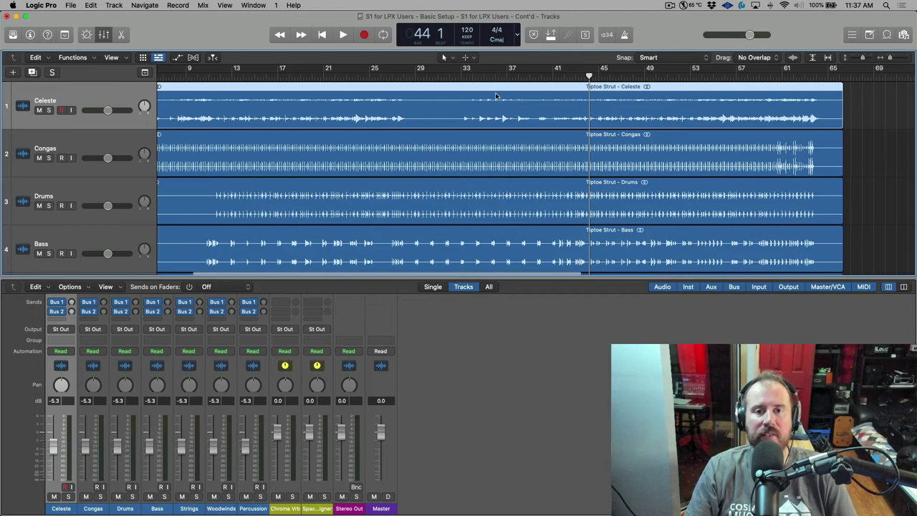
left_click_drag(495, 89, 588, 103)
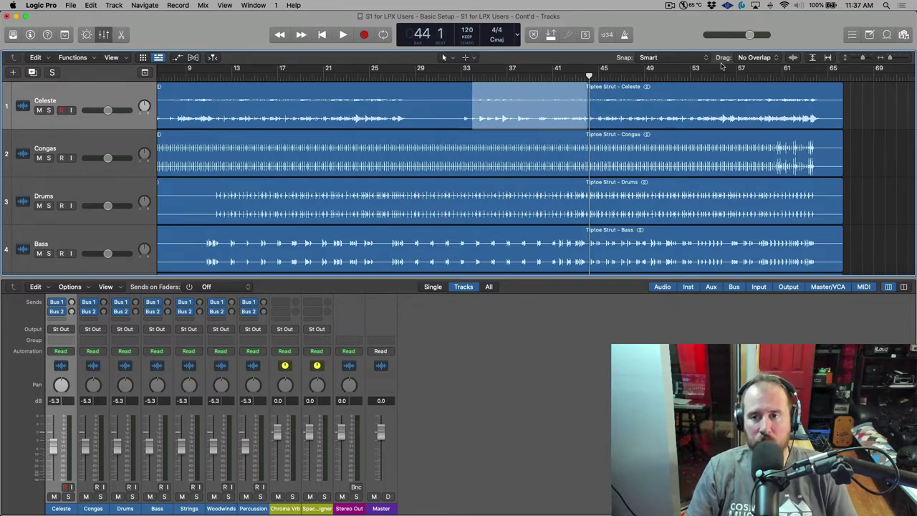
left_click(853, 97)
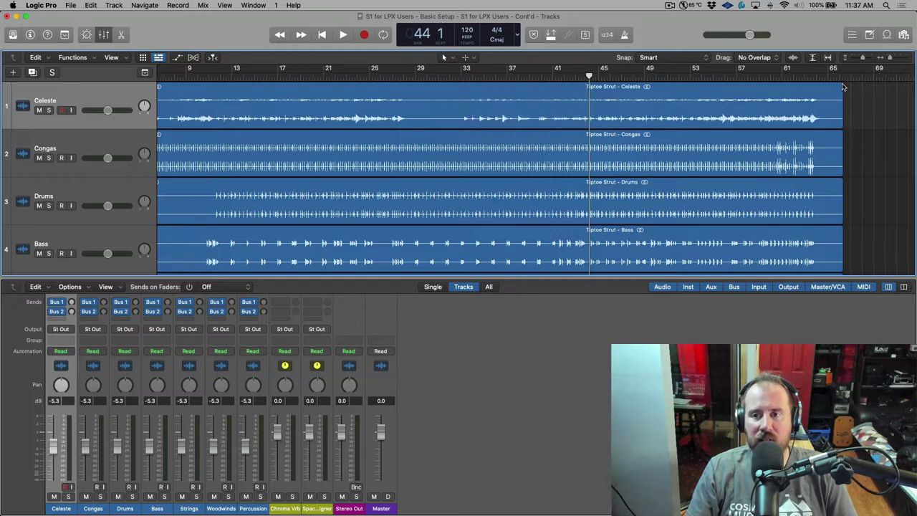
left_click_drag(842, 84, 745, 103)
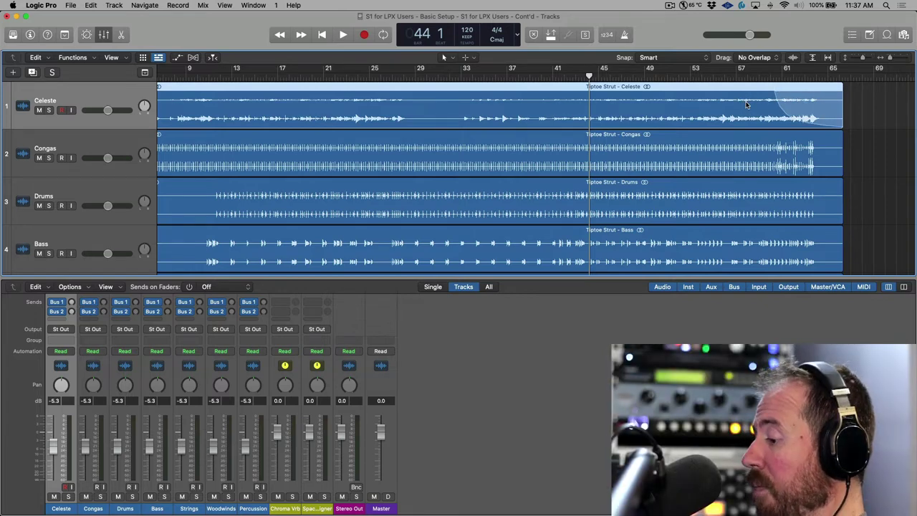
- Switch to Studio One and go through the Arrow Tool's alternatives, the Split Tool, the Paint Tool's shapes, and the Mute and Bend Tools
key("super+Tab")
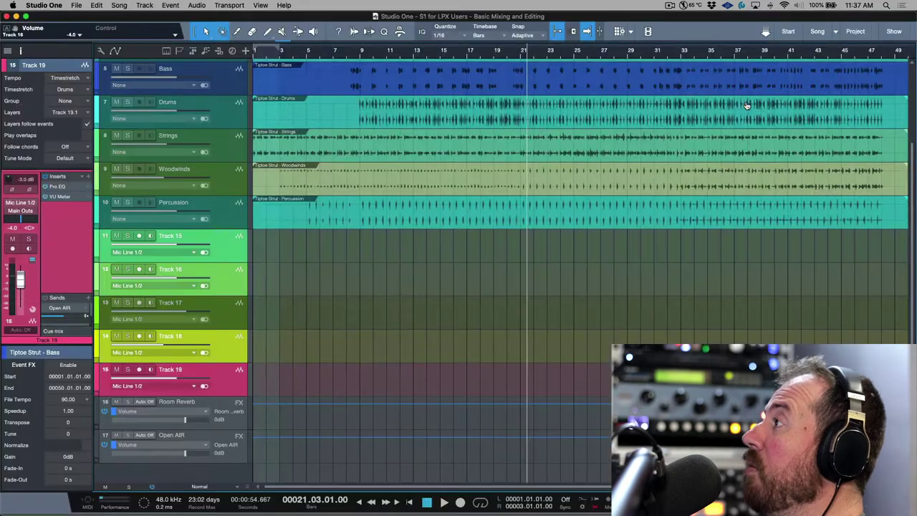
scroll(424, 121, "up", 3)
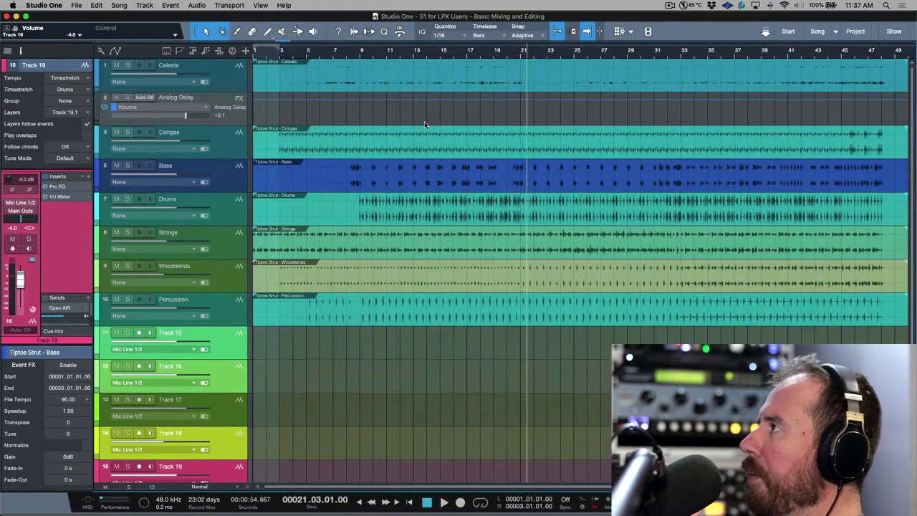
left_click(207, 34)
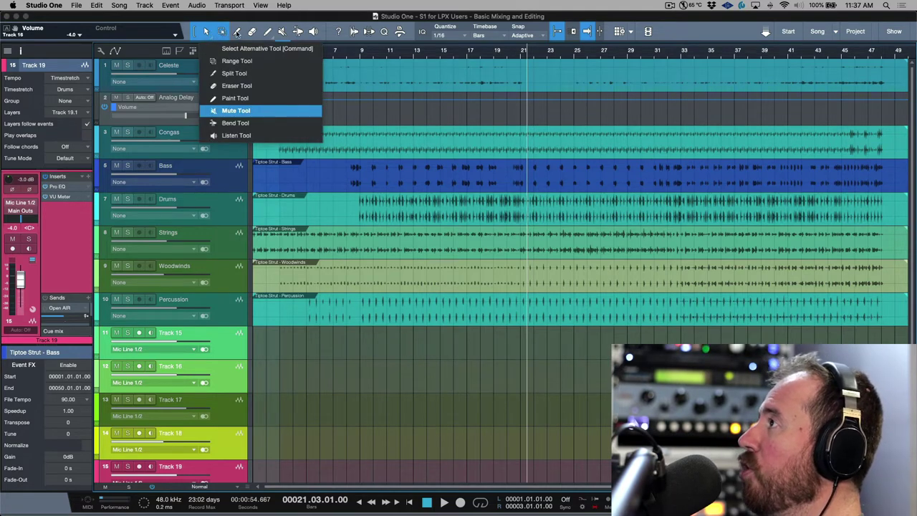
left_click(237, 32)
left_click(237, 32)
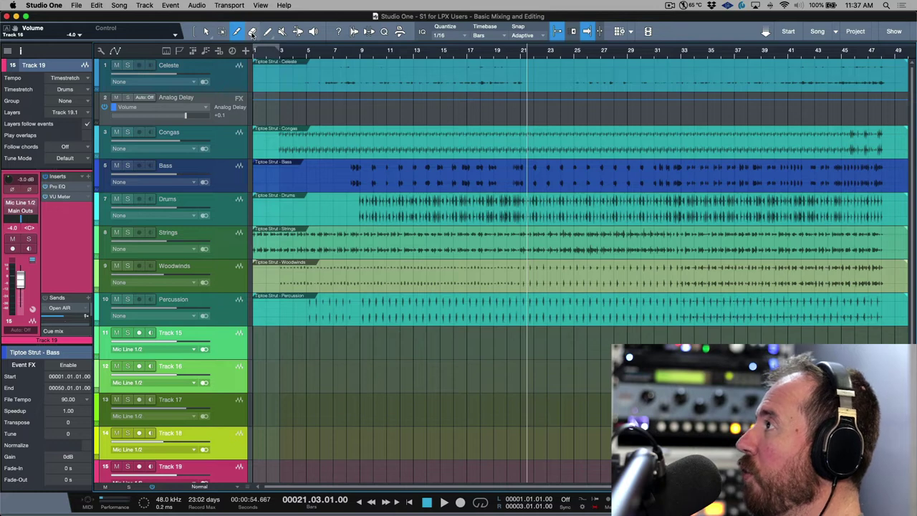
left_click(269, 36)
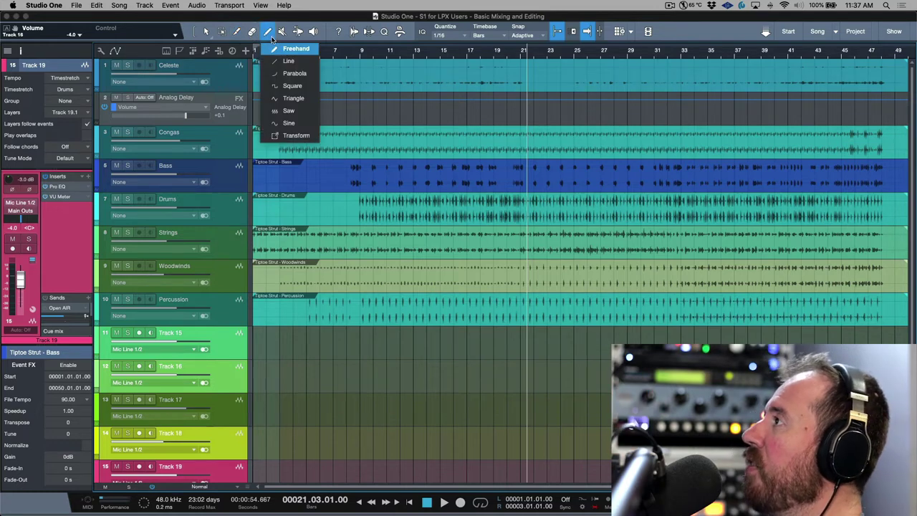
left_click(281, 32)
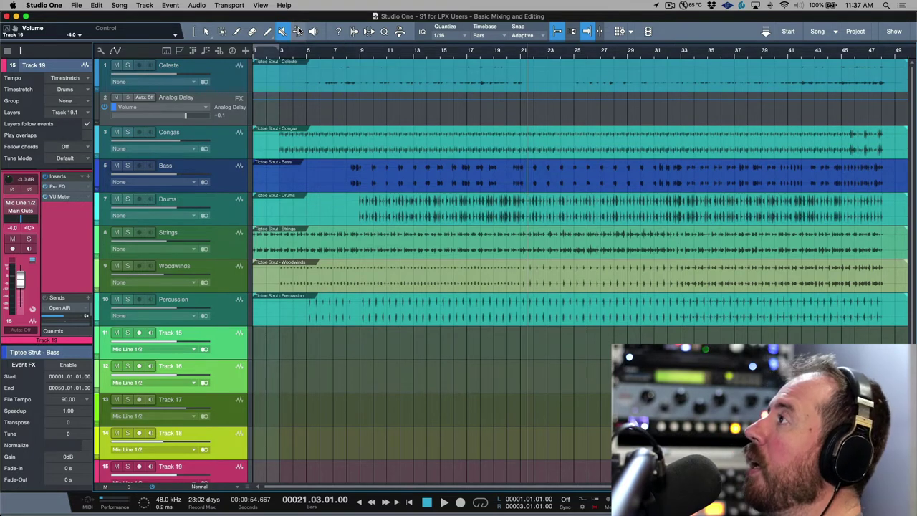
left_click(298, 31)
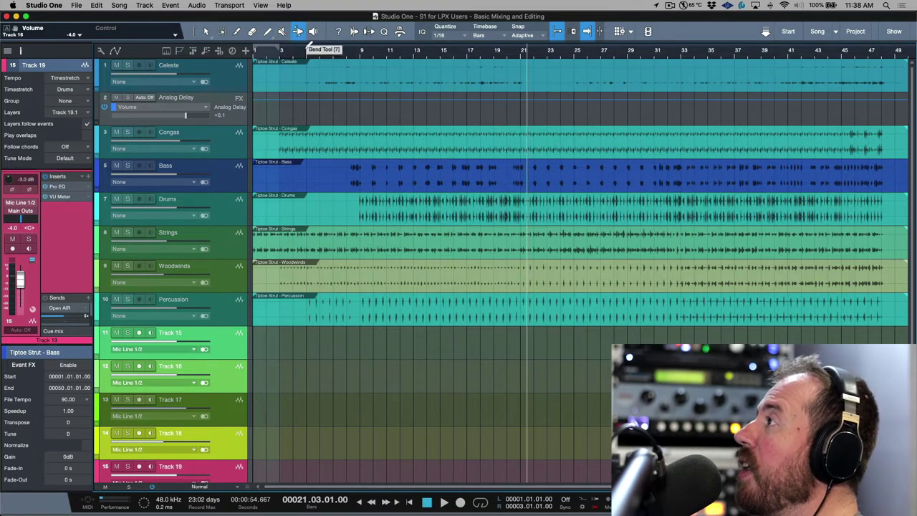
- Audition the Drums track near bar 24 and the Bass track at bar 17 in solo with the Listen Tool
left_click(313, 33)
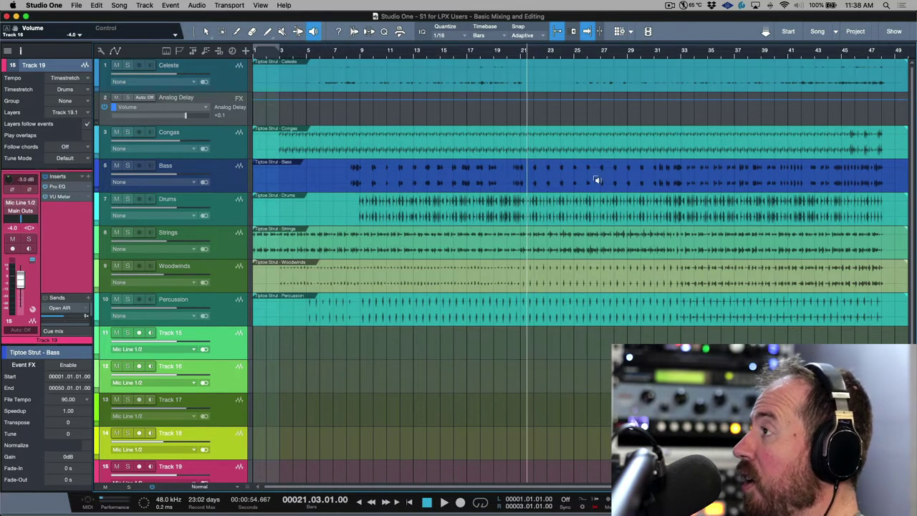
left_click(570, 217)
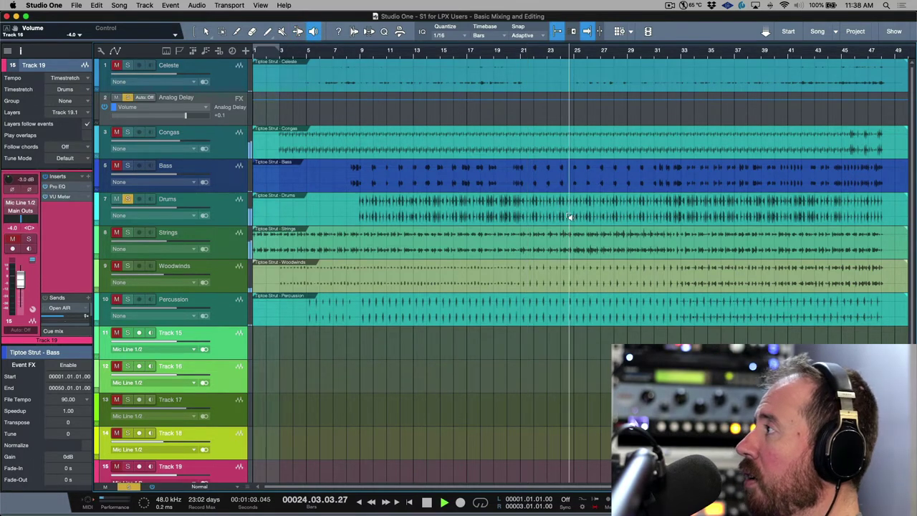
left_click(467, 171)
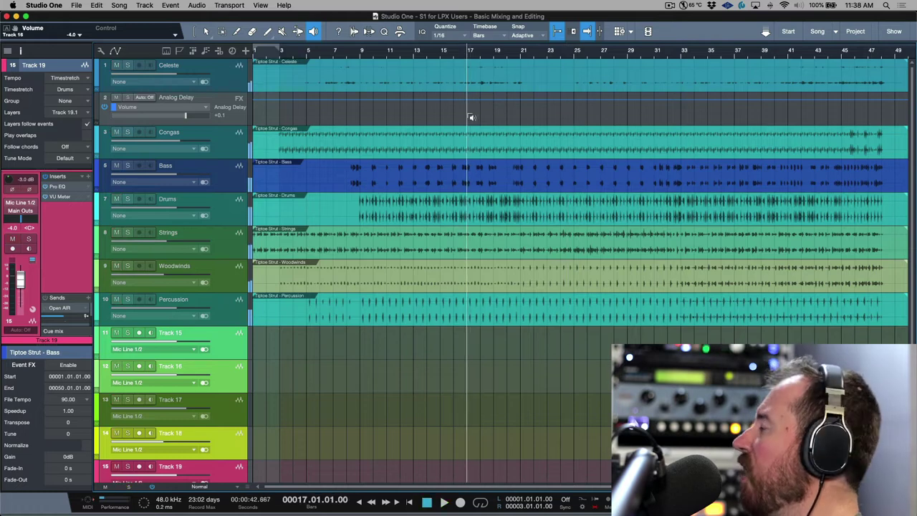
- Compare the Arrow and Split Tools on the Celeste event and select the Celeste, Congas, Bass and Drums events
left_click(207, 33)
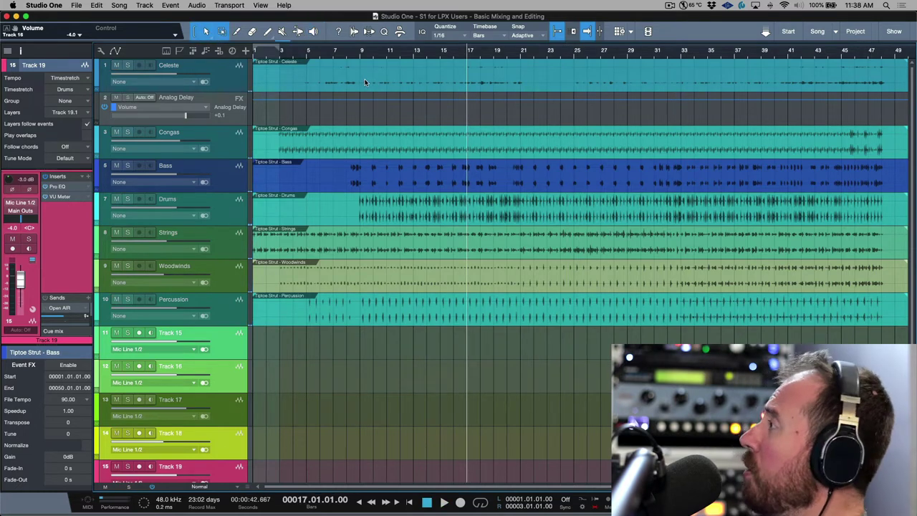
left_click(462, 76)
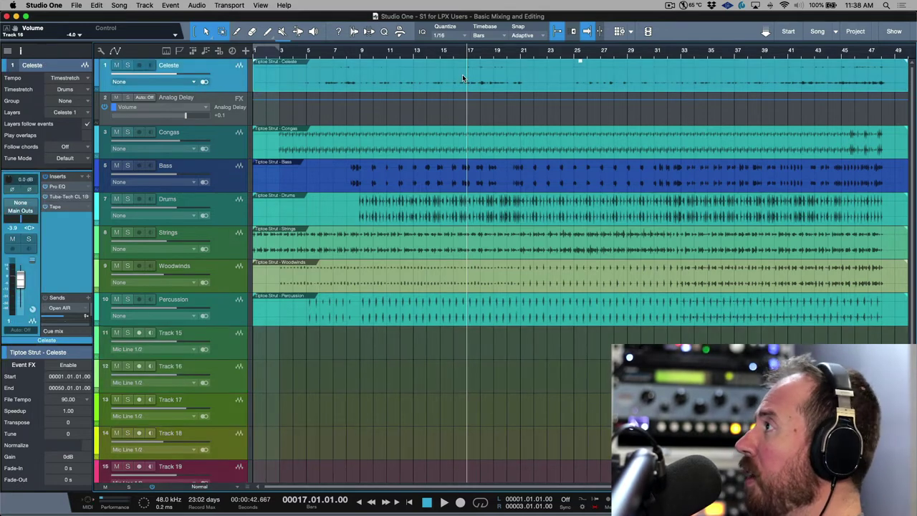
left_click(237, 31)
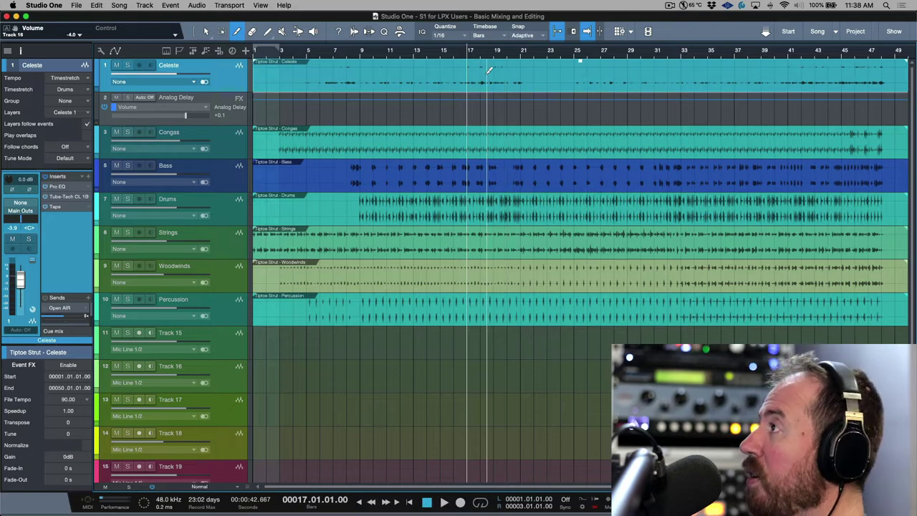
key("1")
scroll(559, 103, "right", 4)
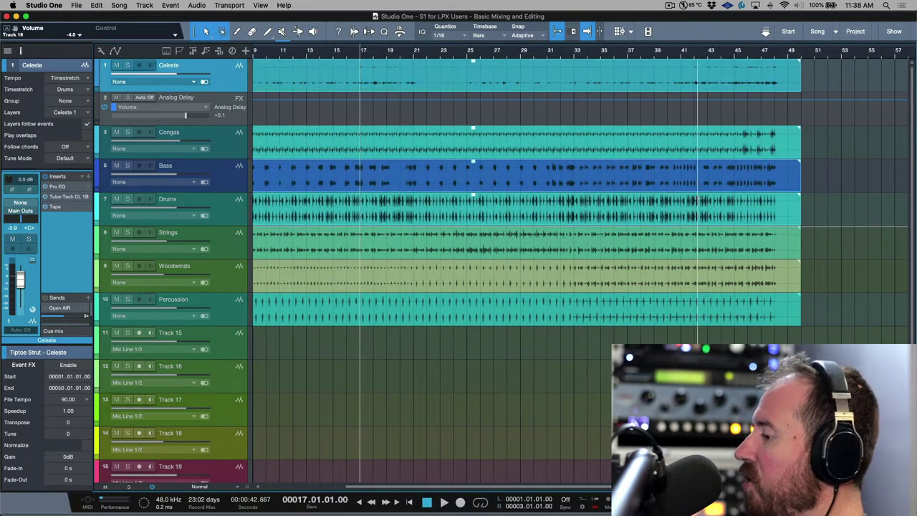
- Split the selected Celeste, Congas, Bass and Drums events at bar 37 and near bar 40, and undo the splits
key("2")
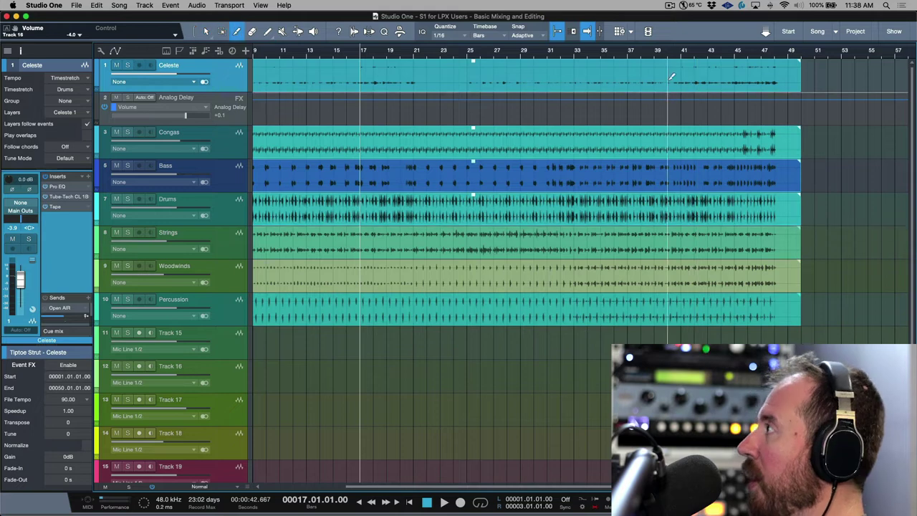
left_click(629, 69)
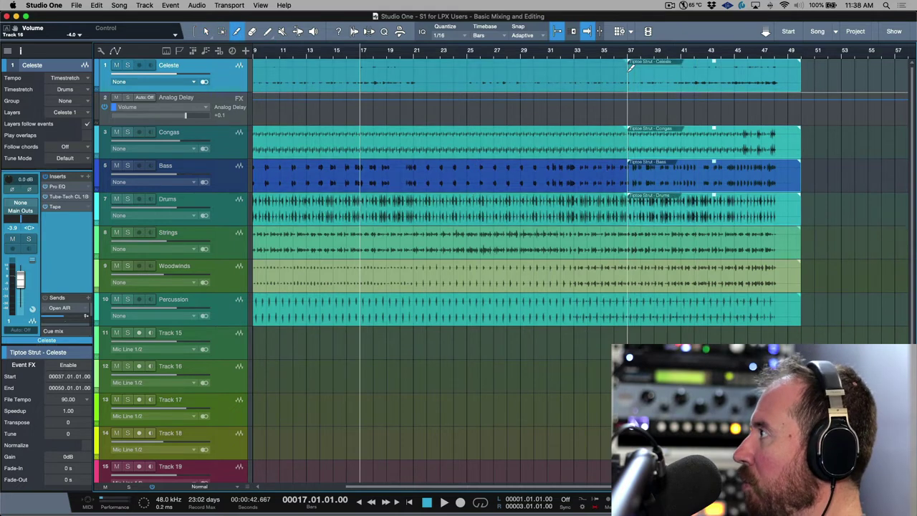
left_click(668, 65)
key("super+z")
key("super+z")
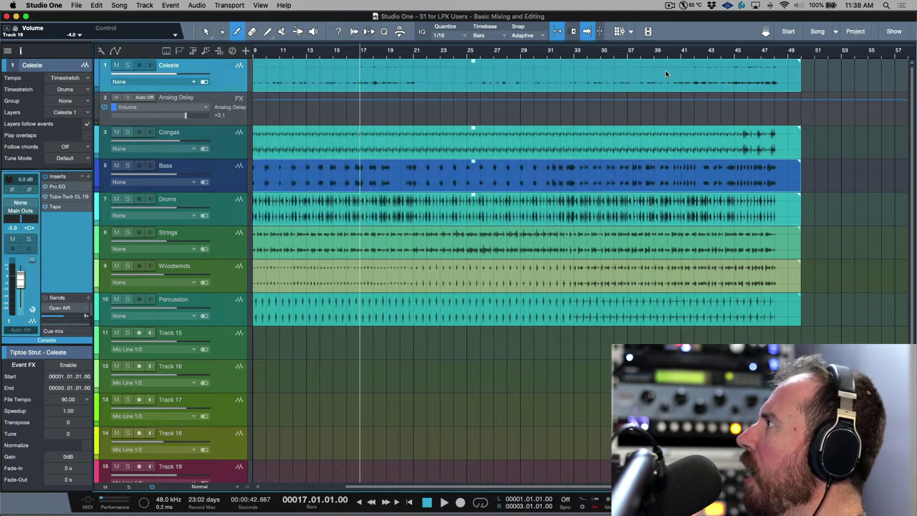
scroll(477, 84, "left", 5)
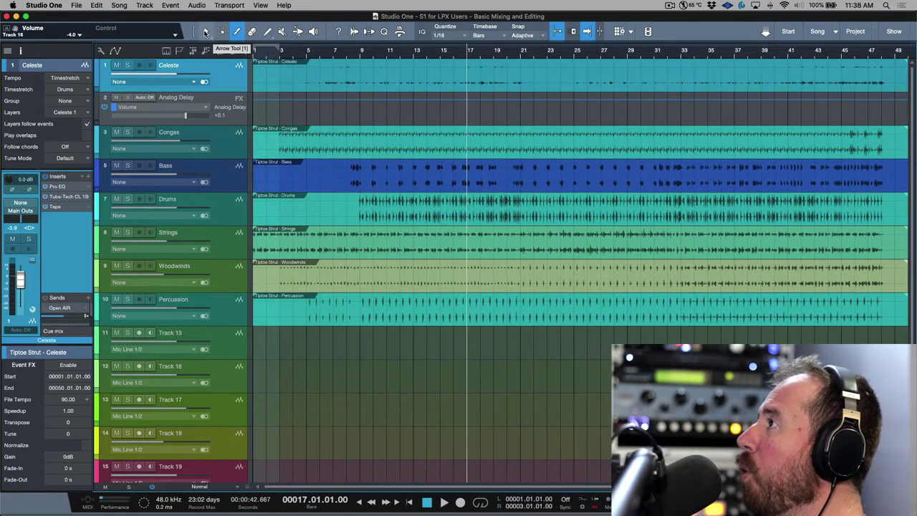
- Return to the linked Arrow and Range Tools and enlarge the height of the Celeste track
left_click(204, 32)
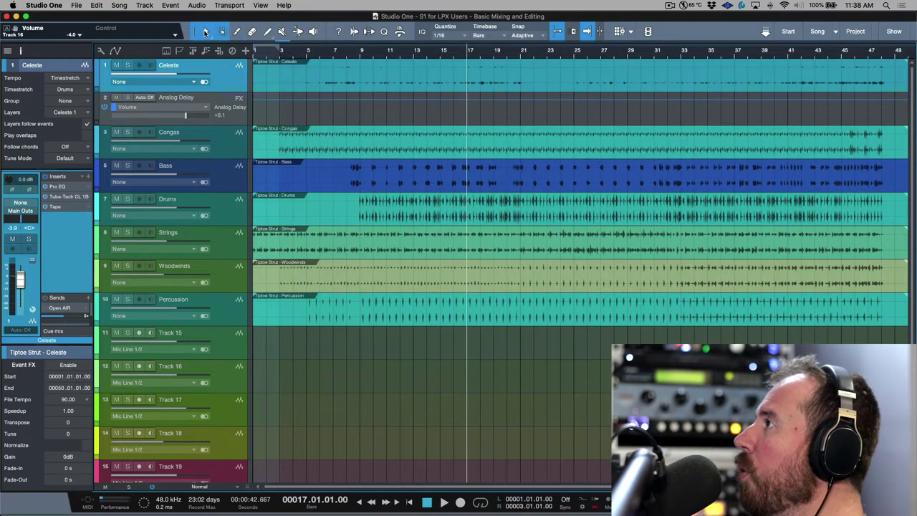
left_click(194, 33)
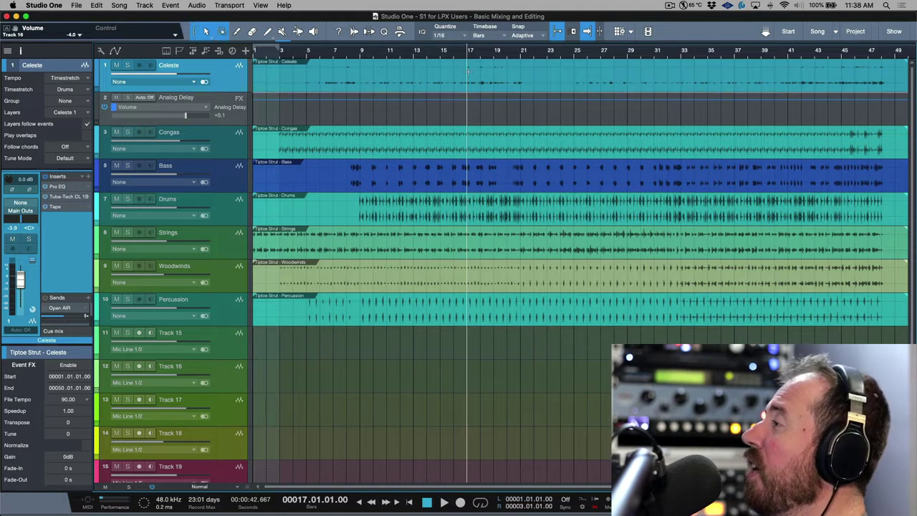
left_click_drag(236, 93, 240, 185)
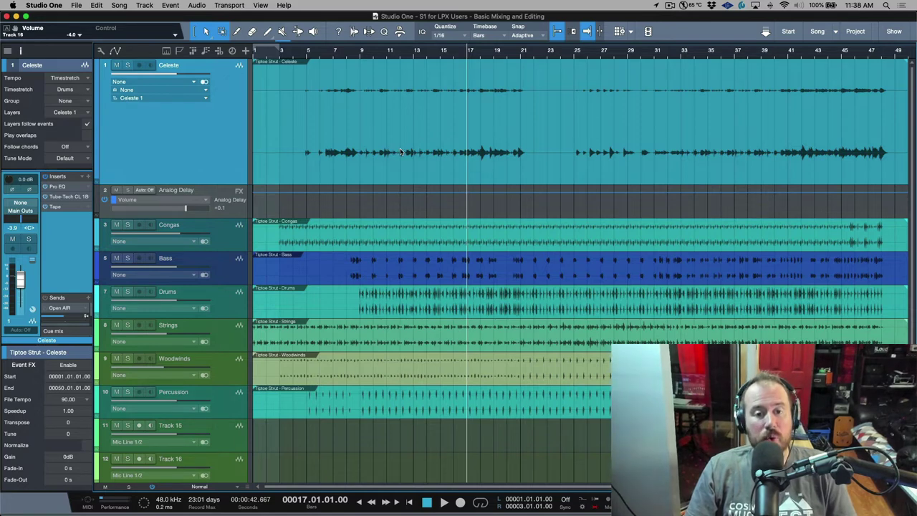
scroll(400, 140, "right", 1)
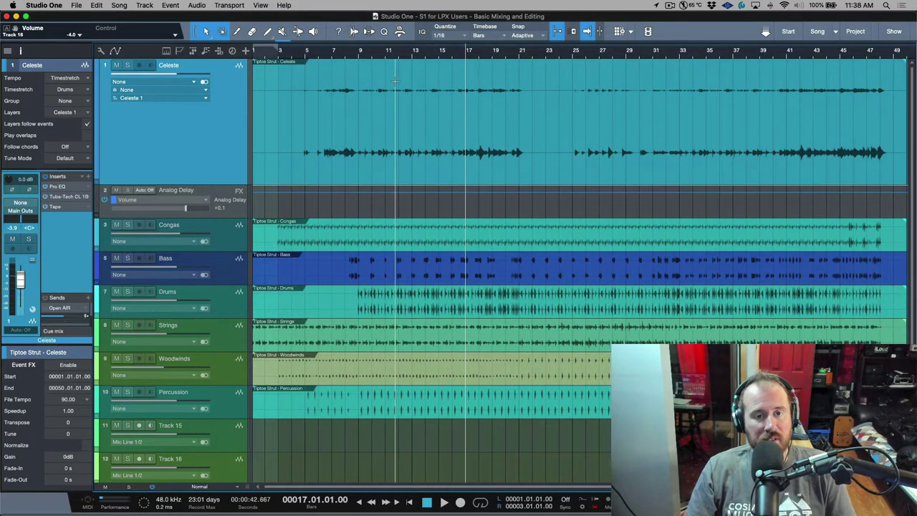
- Test the linked tools on the Celeste event by moving it to 3.04, range-selecting bars 13 to 25, and moving it back to bar 1
left_click_drag(411, 174, 447, 176)
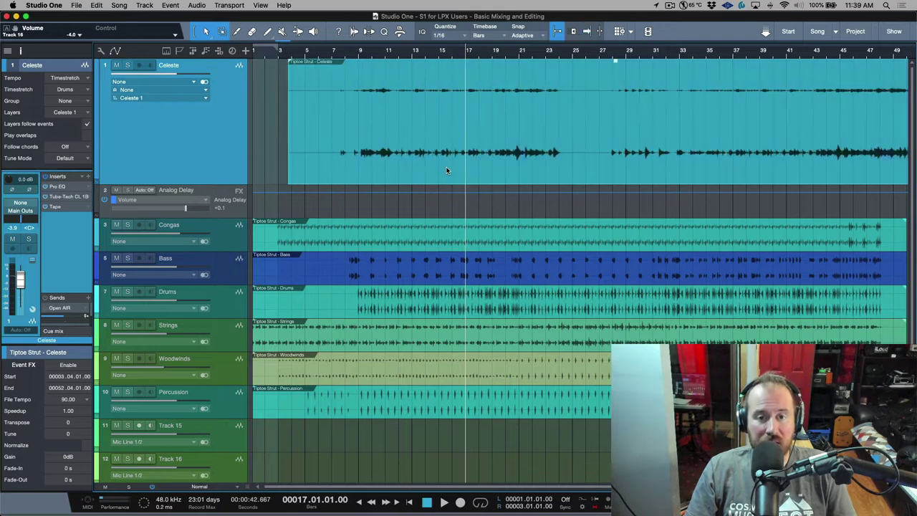
left_click_drag(419, 82, 571, 84)
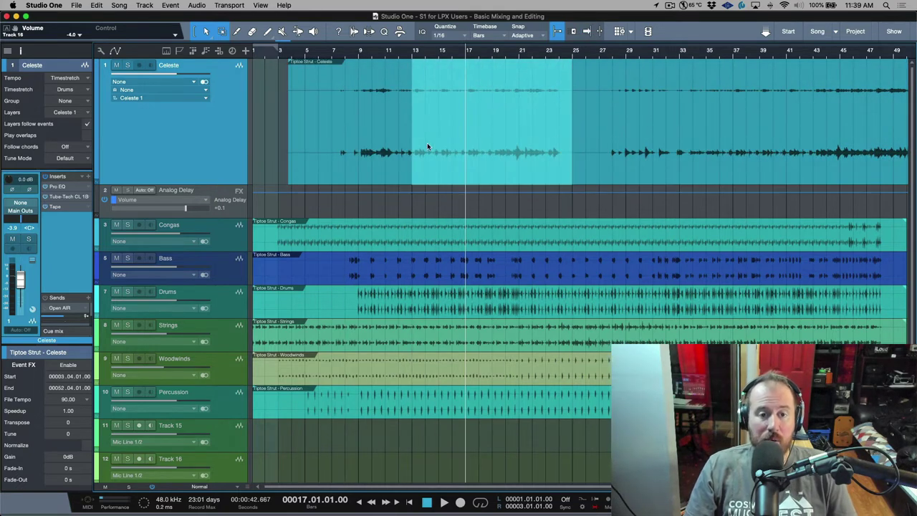
left_click(384, 155)
left_click_drag(398, 157, 316, 151)
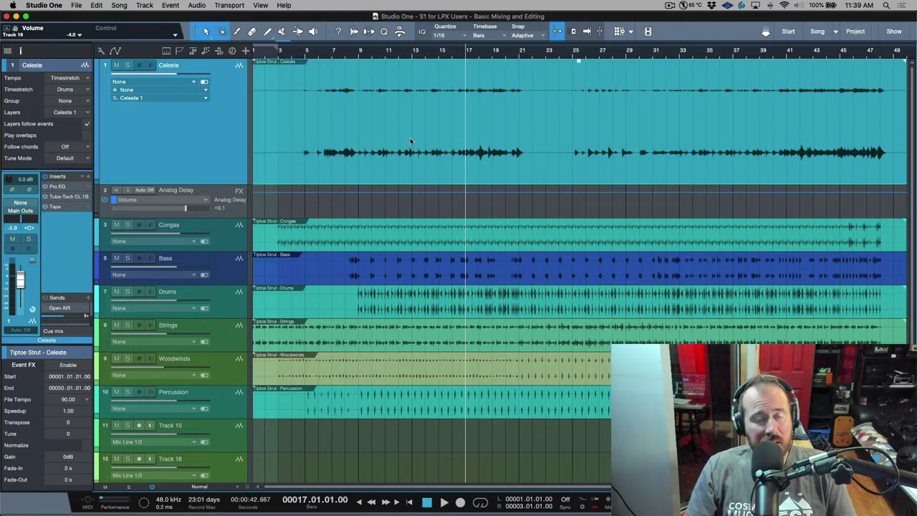
- Select the Celeste, Congas, Bass and Drums events, give them a 19.14 s fade-out, and bend the fade curve downward
scroll(442, 137, "right", 5)
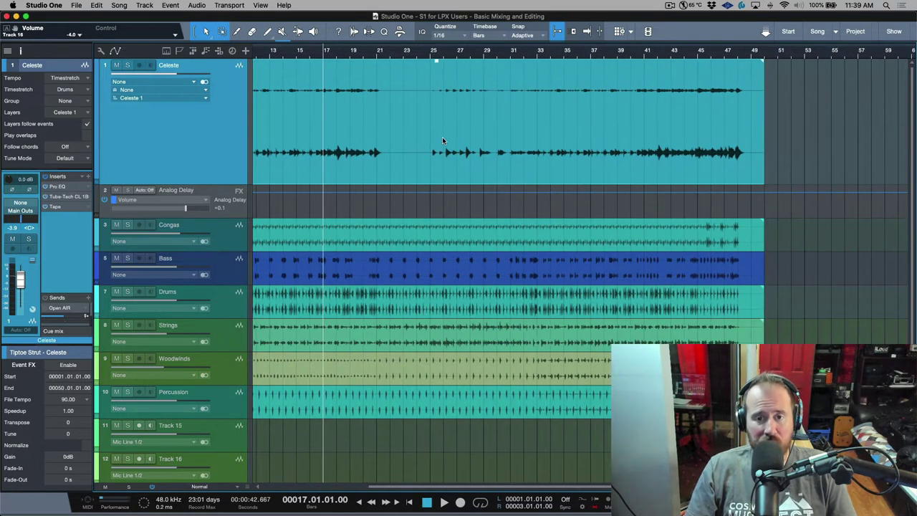
left_click_drag(848, 61, 612, 309)
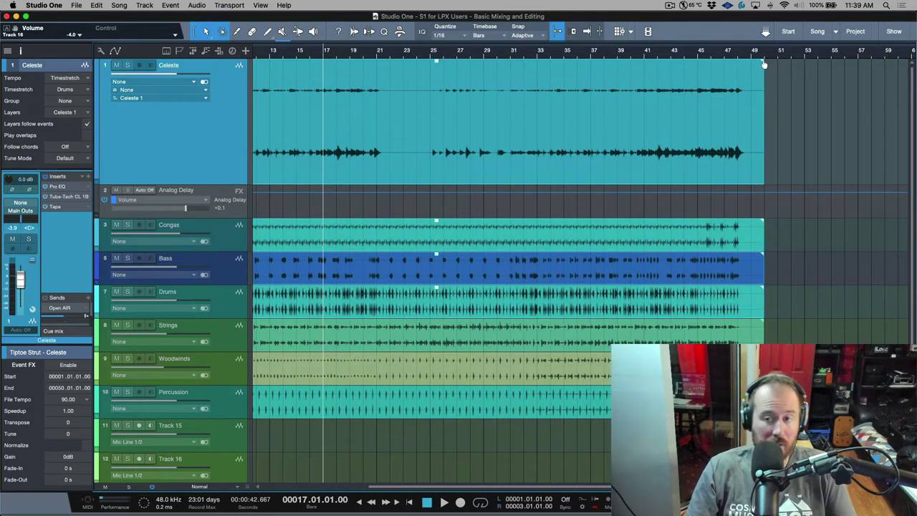
left_click_drag(763, 65, 670, 70)
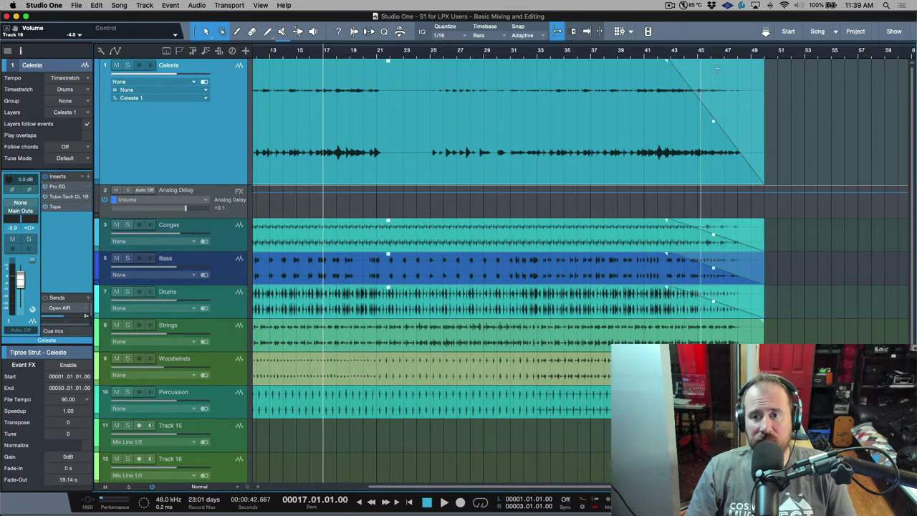
mouse_move(716, 123)
left_mouse_down()
mouse_move(722, 102)
mouse_move(717, 153)
mouse_move(722, 129)
left_mouse_up()
scroll(722, 148, "left", 5)
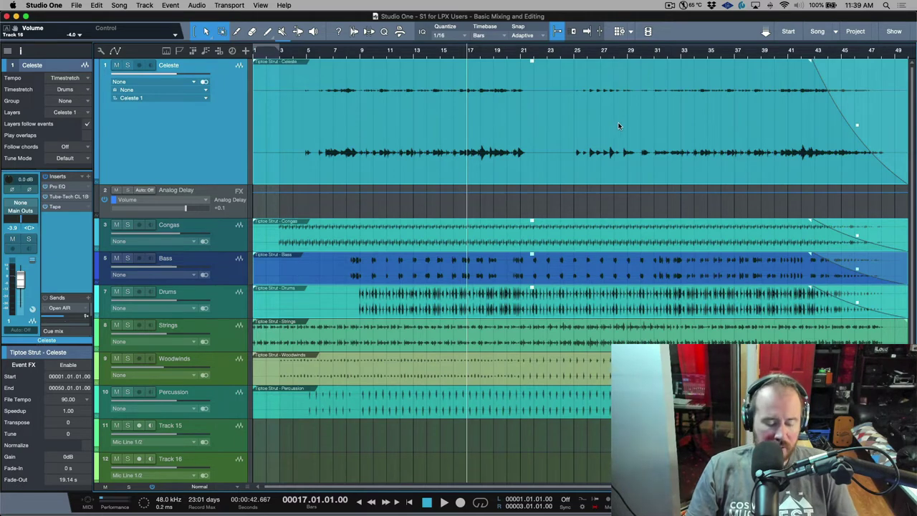
- Zoom in on the passage around bars 13 to 22 of the Celeste event, zoom further into its waveform, and return to the full view
scroll(614, 126, "right", 3)
scroll(623, 130, "left", 3)
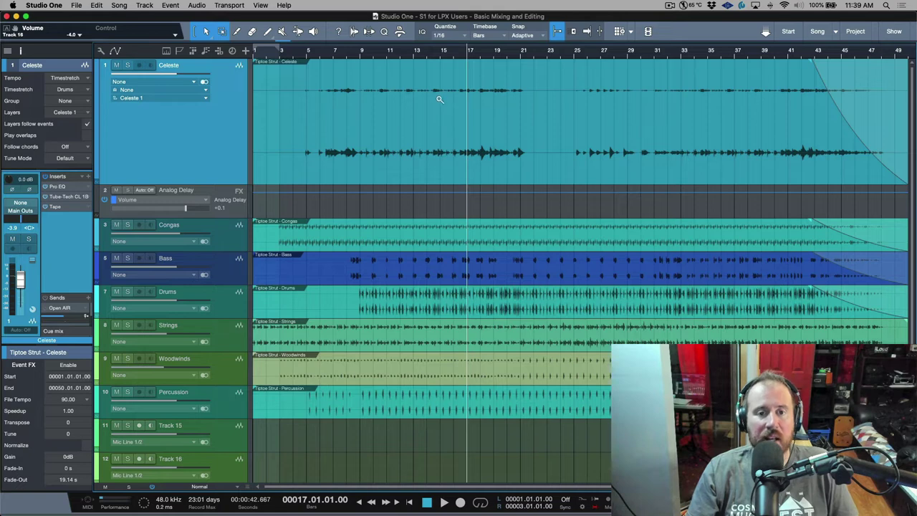
left_click_drag(411, 114, 534, 118)
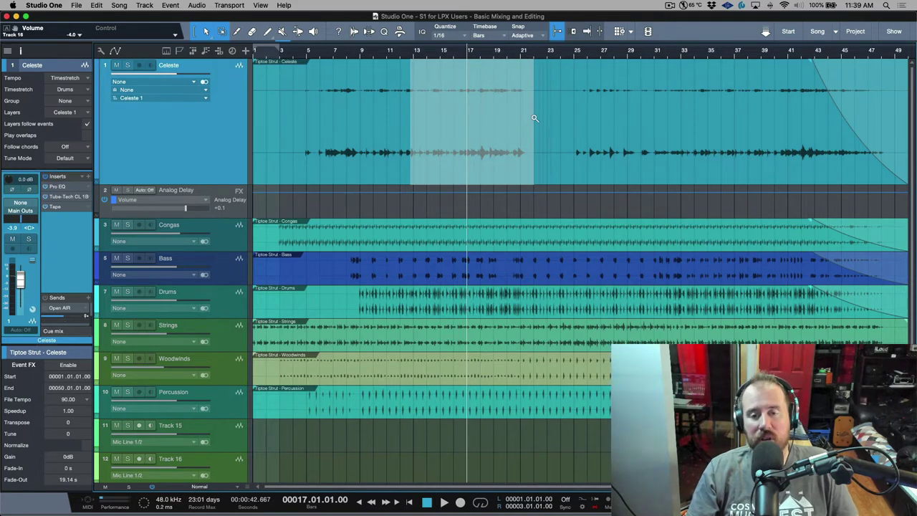
left_click_drag(534, 118, 534, 119)
left_click(525, 156)
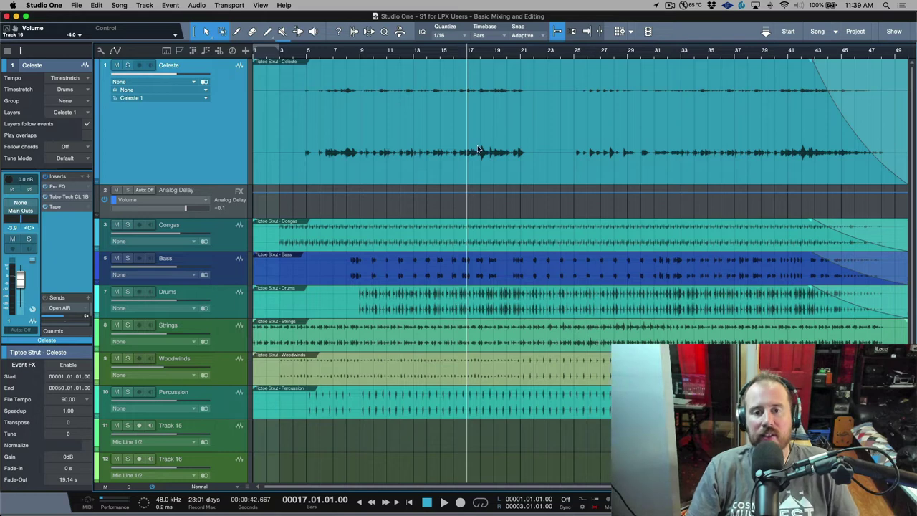
left_click_drag(453, 128, 519, 127)
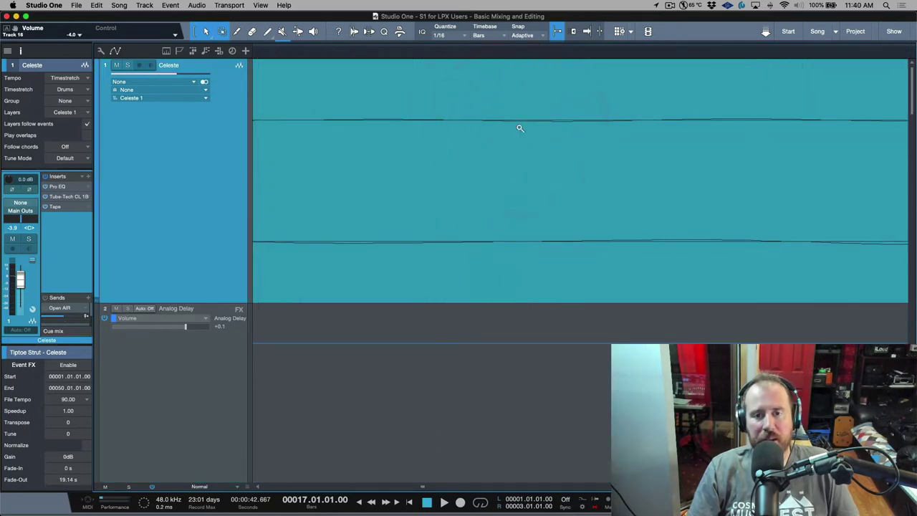
left_click(519, 128)
left_click(519, 128)
left_click(519, 127)
left_click(518, 127)
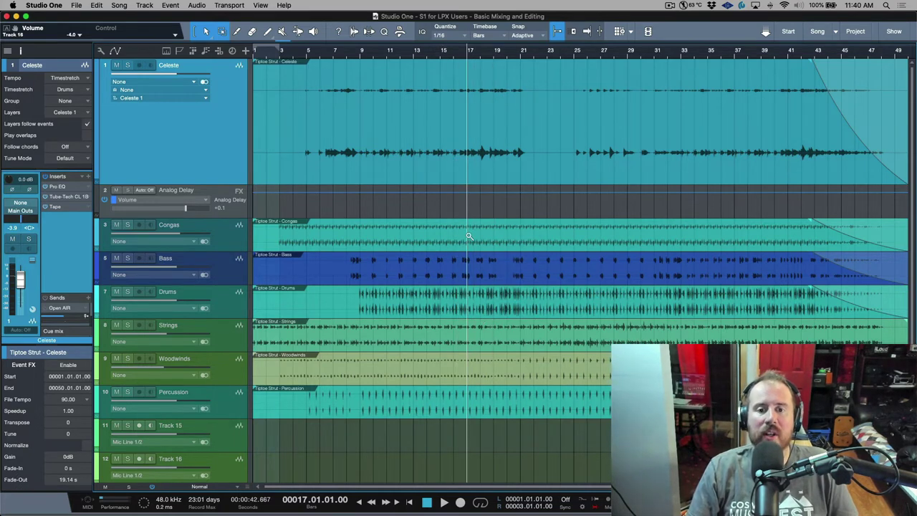
- Zoom in on the Congas through Percussion tracks just after bar 17, and zoom back out
left_click_drag(468, 240, 477, 389)
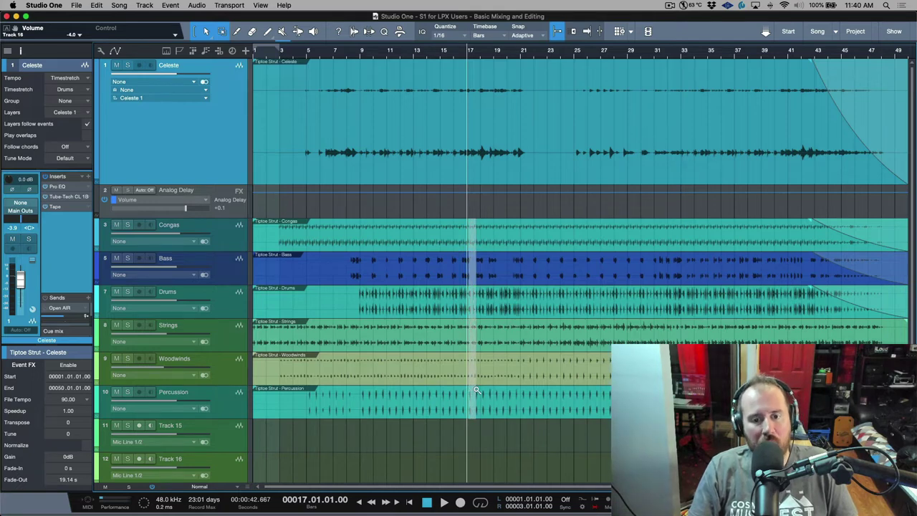
left_click_drag(477, 389, 476, 388)
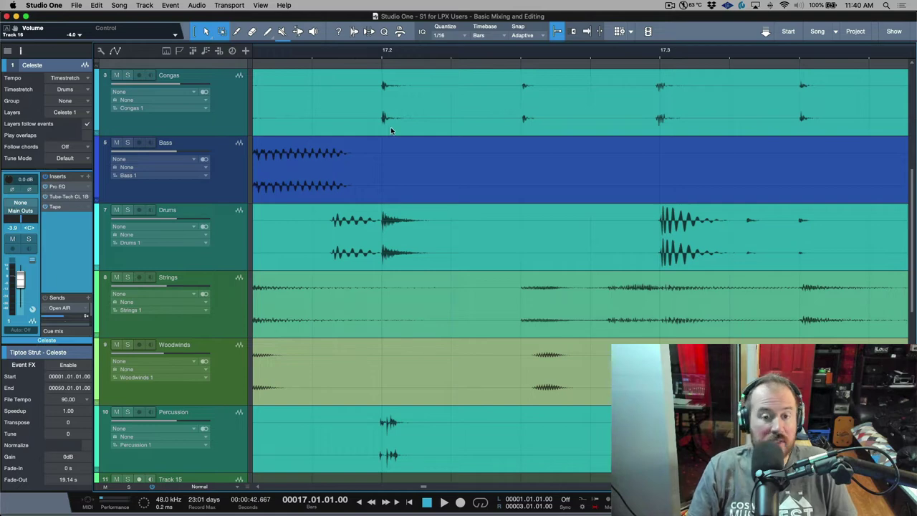
left_click(481, 157)
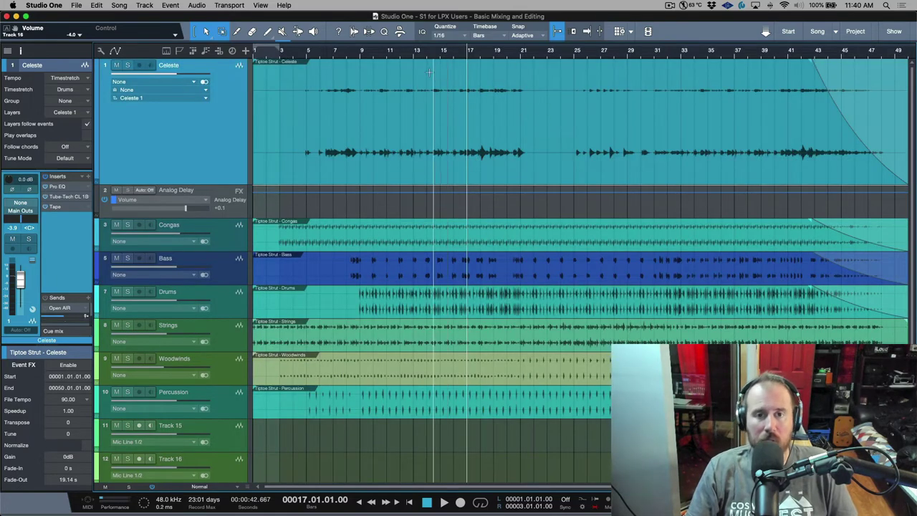
- Range-select a short section around bar 10 of the Celeste event, and switch snapping off and back on
mouse_move(383, 85)
left_mouse_down()
mouse_move(630, 88)
mouse_move(366, 85)
left_mouse_up()
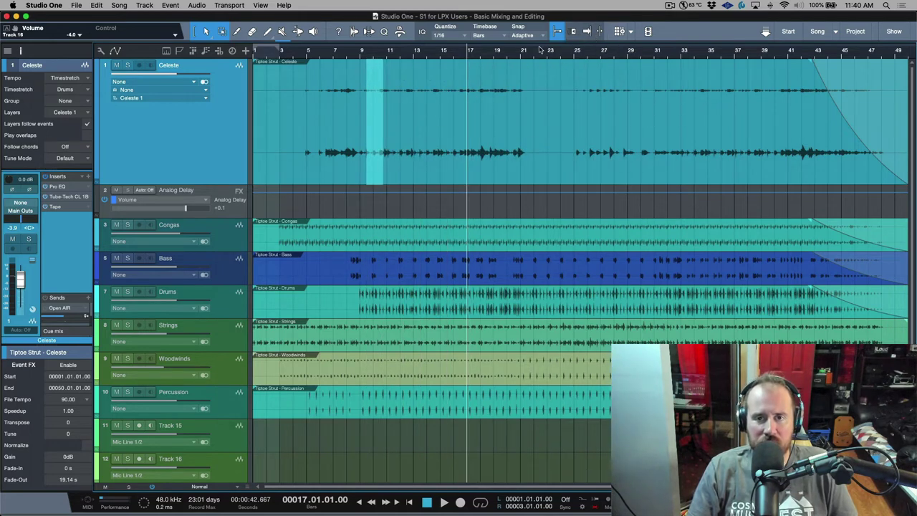
left_click(556, 31)
left_click(556, 30)
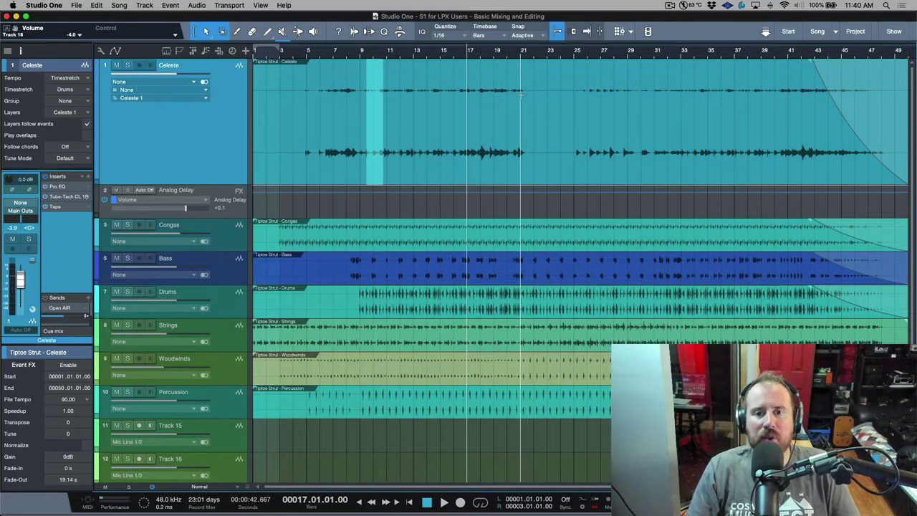
- Range-select bars 21 to 25 of the Celeste event and split the event at both edges of the range
left_click_drag(521, 94, 573, 104)
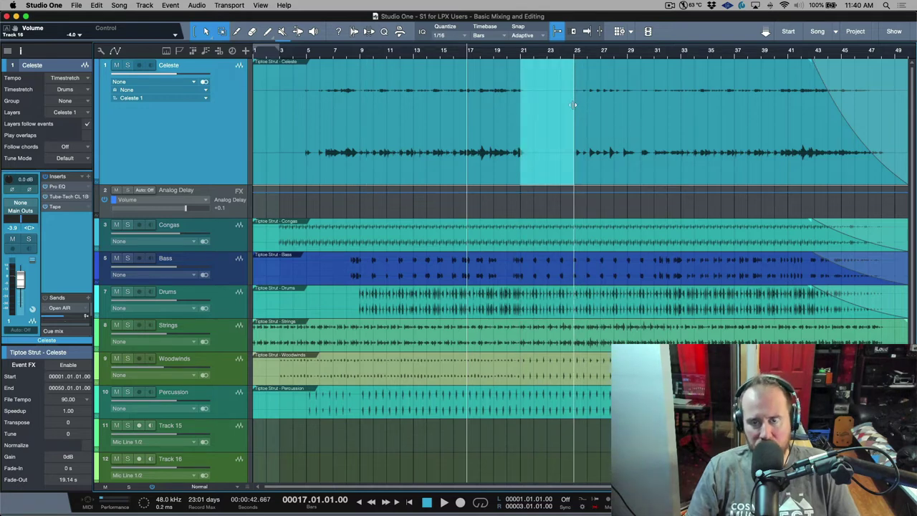
scroll(535, 170, "right", 4)
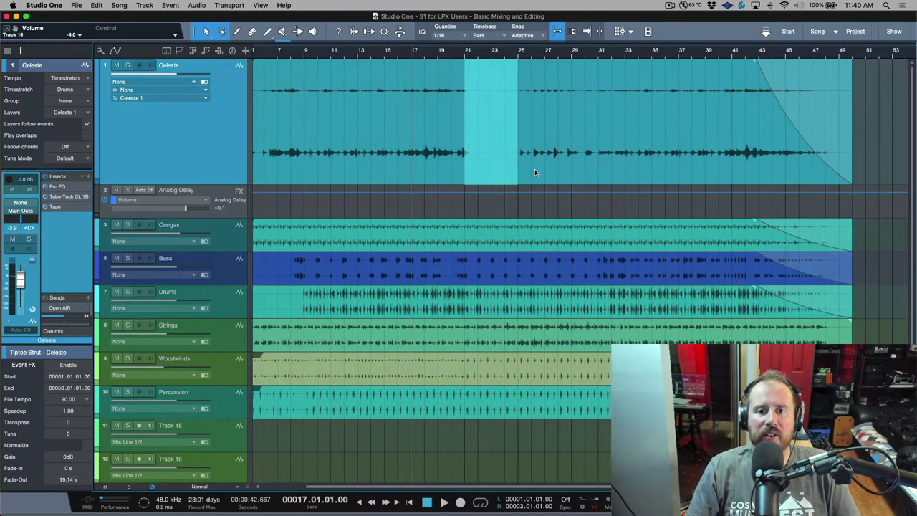
left_click(493, 72)
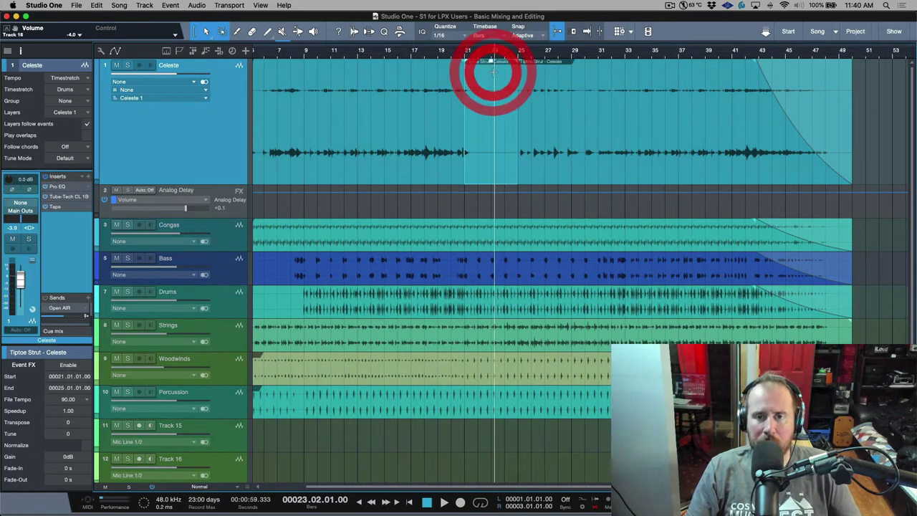
left_click(570, 83)
- Range-select about bars 18 to 30 from Celeste through Woodwinds, split the events at the range edges, undo the split, and clear the range
left_click_drag(421, 108, 585, 376)
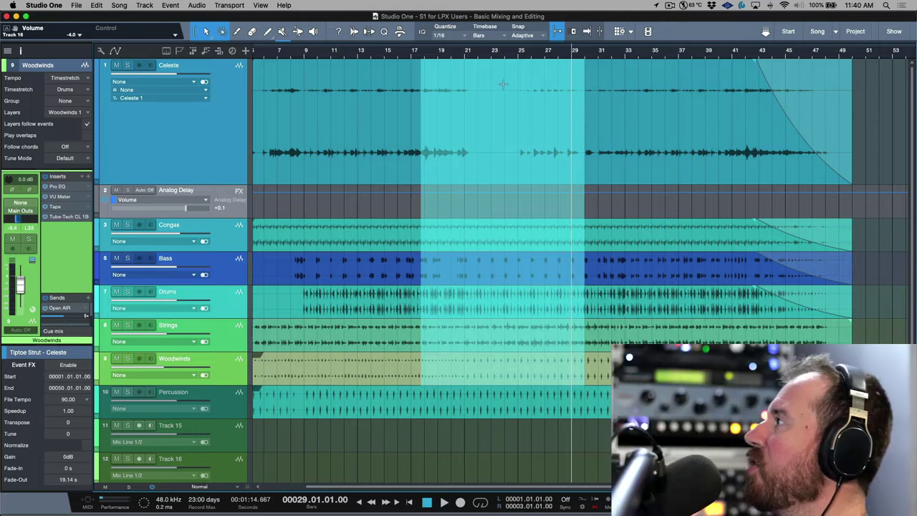
left_click(502, 83)
key("super+z")
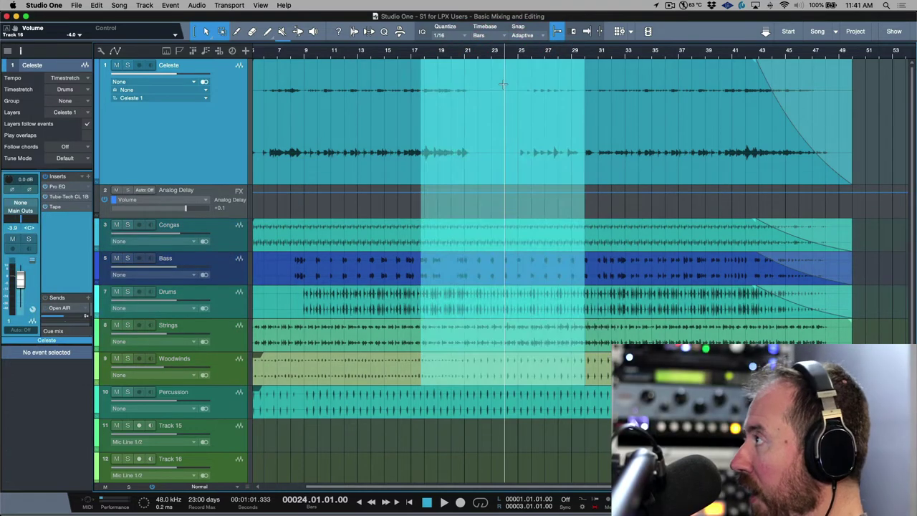
left_click(511, 89)
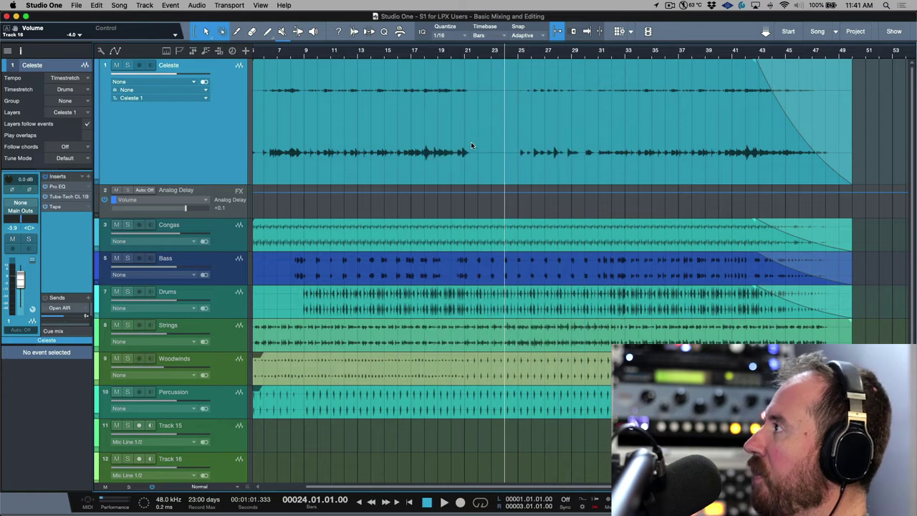
- Split the Celeste, Congas, Bass, Drums and Strings events at bars 21 and 29 with the Split Tool, undo both splits, and return to the linked tools
left_click_drag(461, 152, 557, 352)
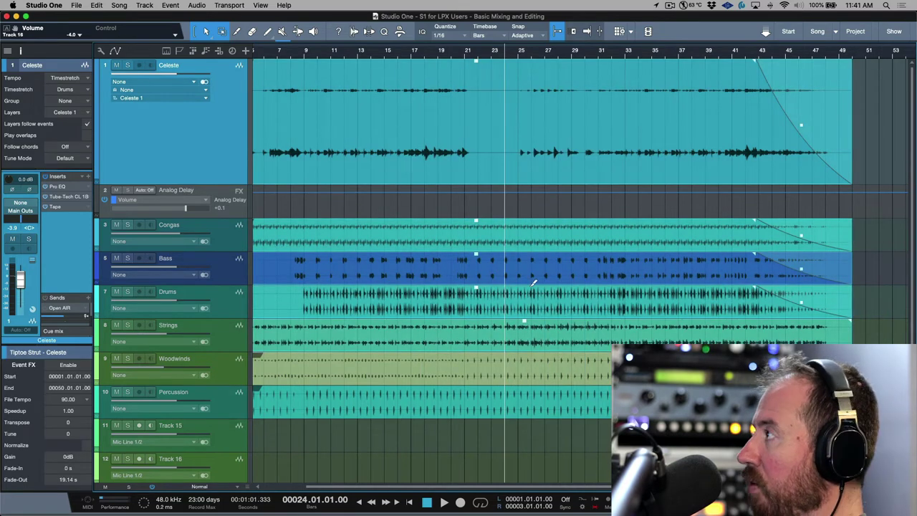
key("3")
left_click(466, 96)
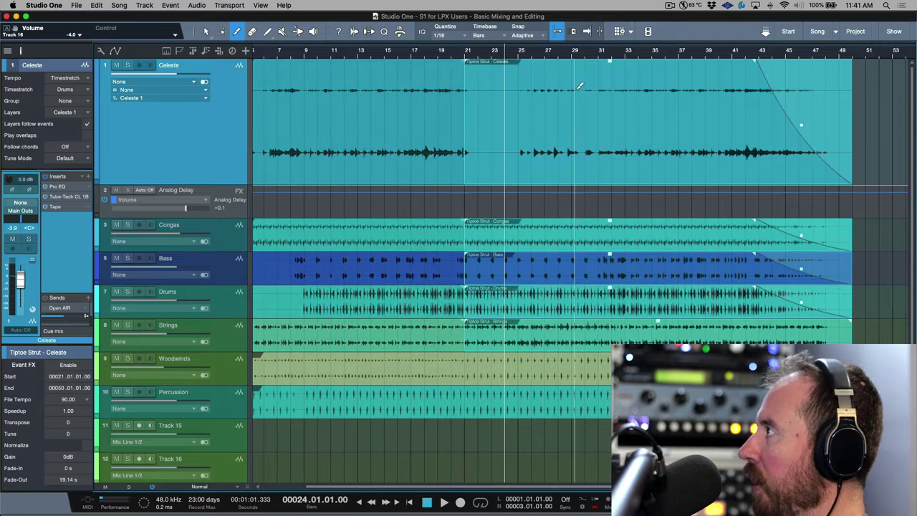
left_click(575, 89)
key("super+z")
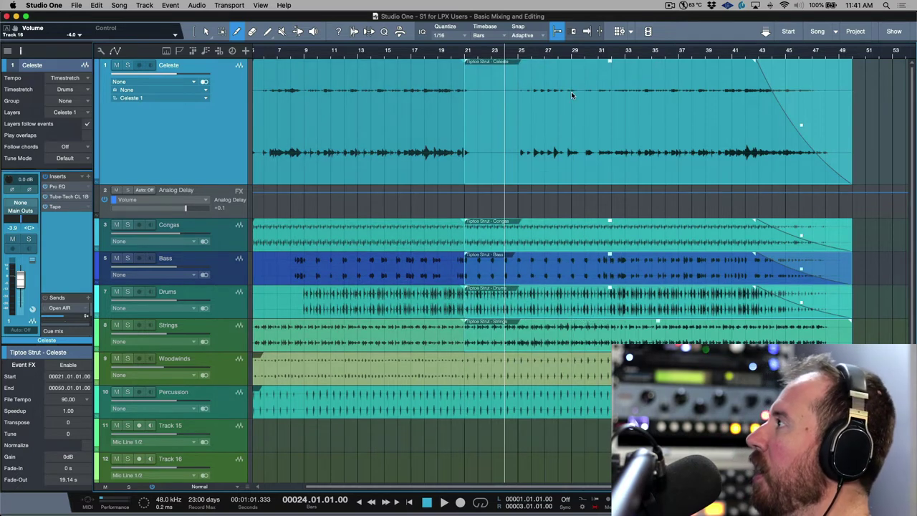
key("super+z")
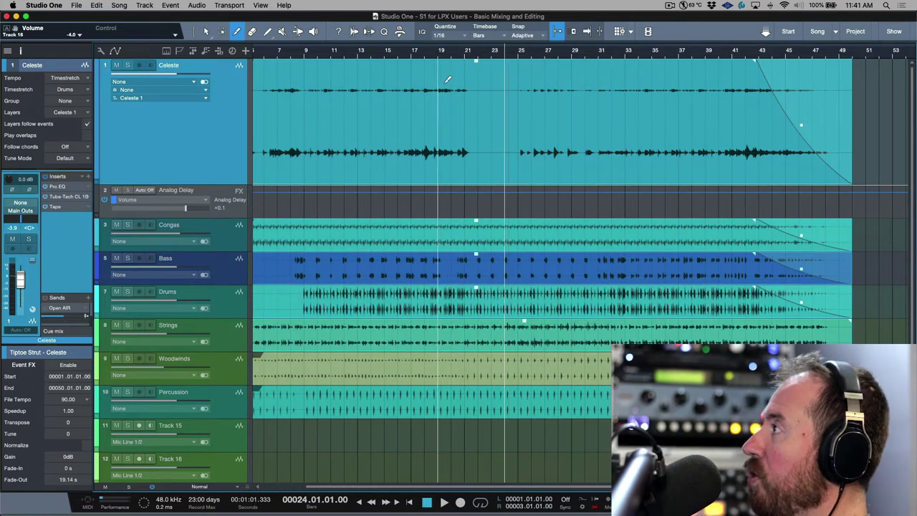
key("1")
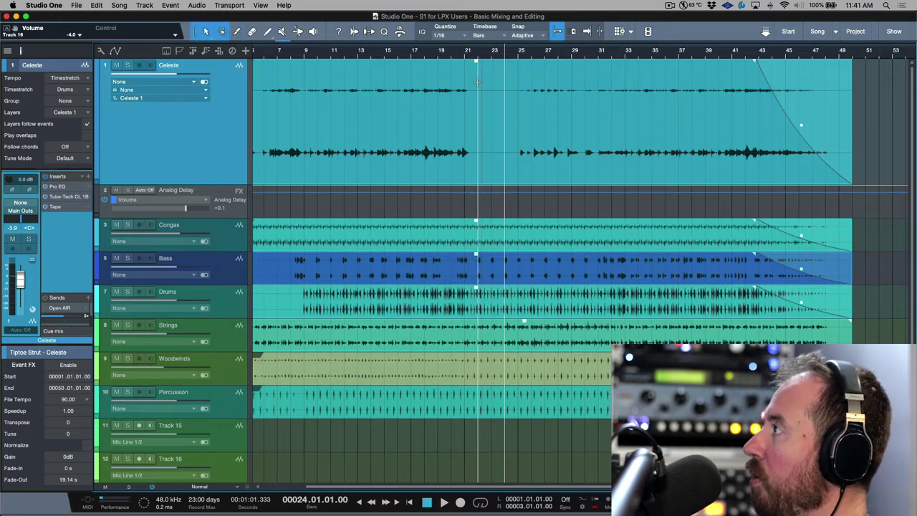
left_click(194, 32)
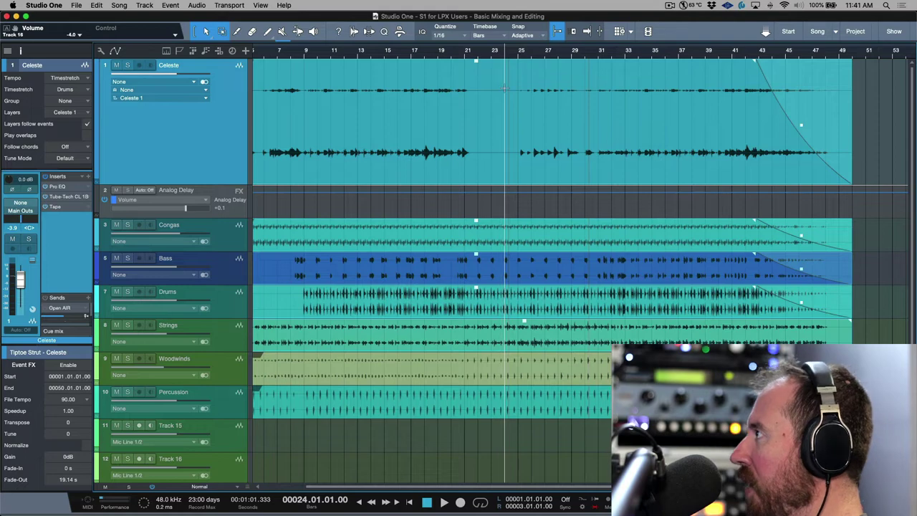
- Range-select bars 24 to 37 across the Celeste, Congas, Bass and Drums tracks, clear the range, and set the playhead to 39.02
left_click_drag(505, 90, 700, 310)
left_click(607, 73)
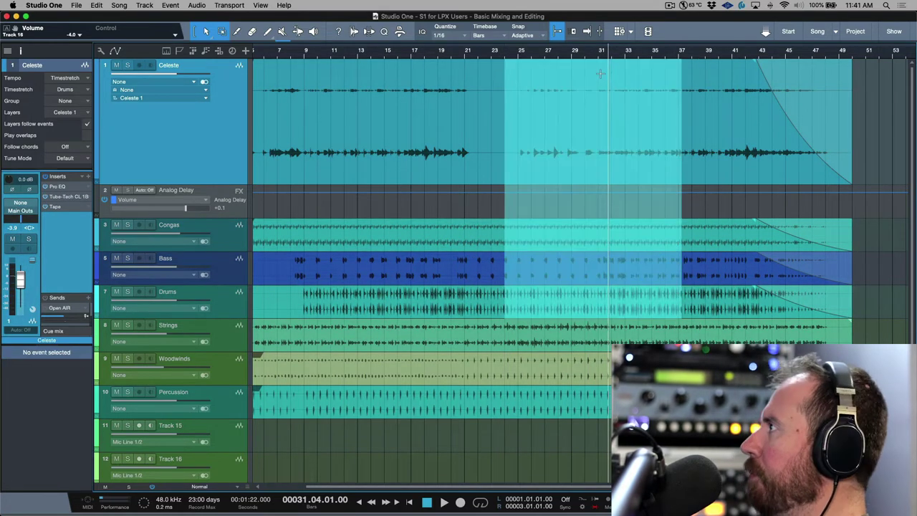
scroll(623, 93, "right", 3)
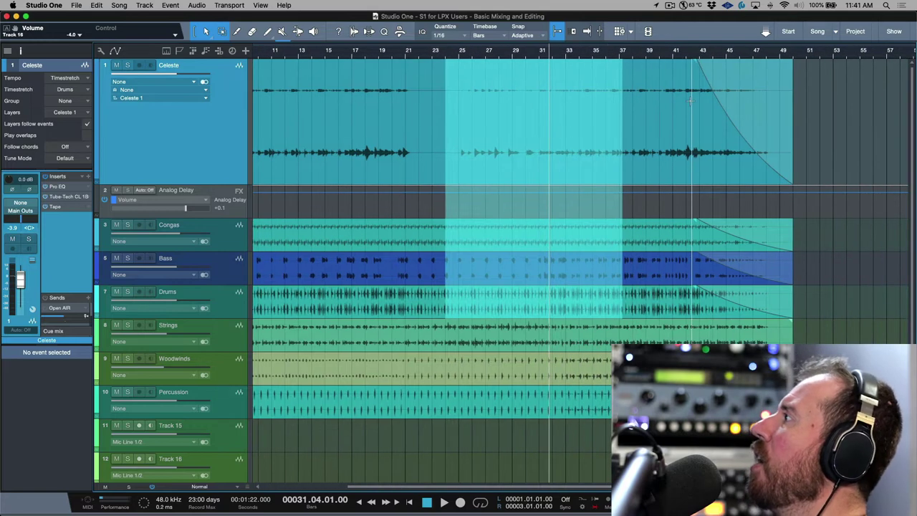
left_click(646, 111)
scroll(646, 111, "right", 2)
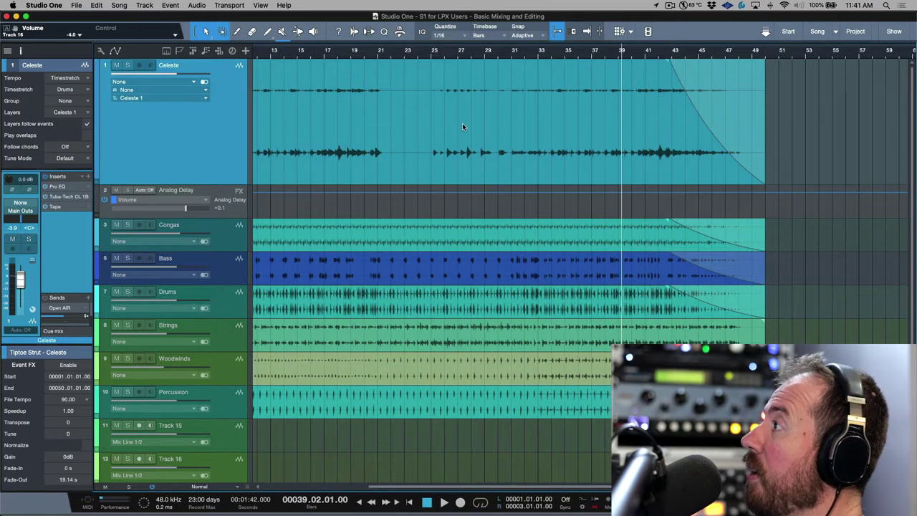
- Range-select bars 25 to 31 of the Celeste event and copy that section to bar 51
left_click_drag(430, 83, 510, 147)
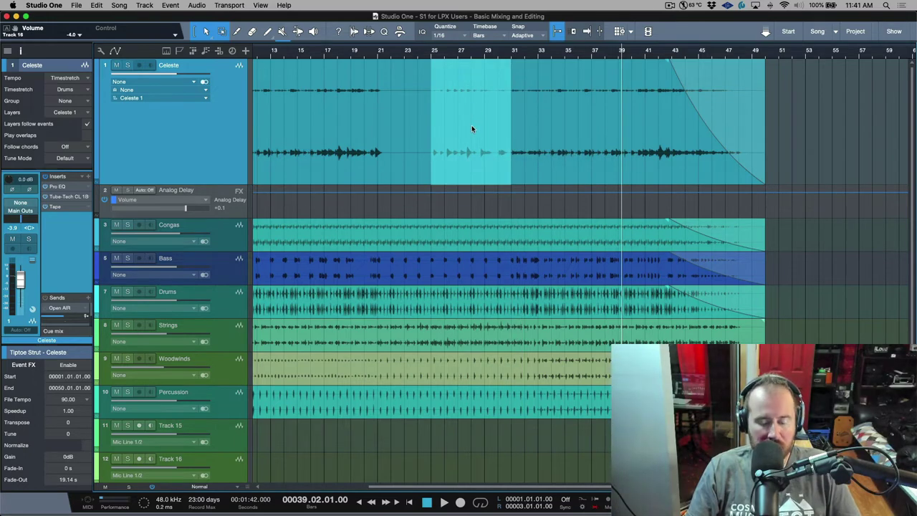
left_click_drag(471, 129, 820, 134)
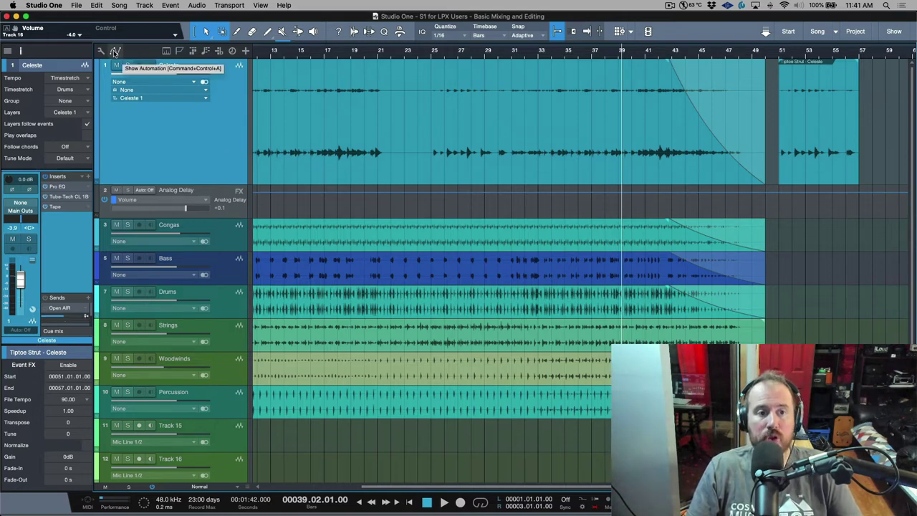
- Show the automation view on all tracks, look through the track list, and hide the automation again
left_click(115, 51)
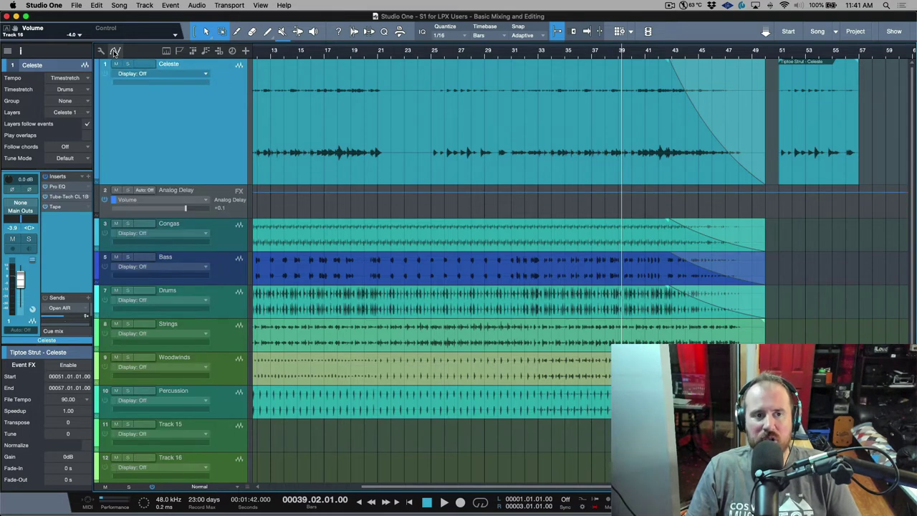
left_click(114, 51)
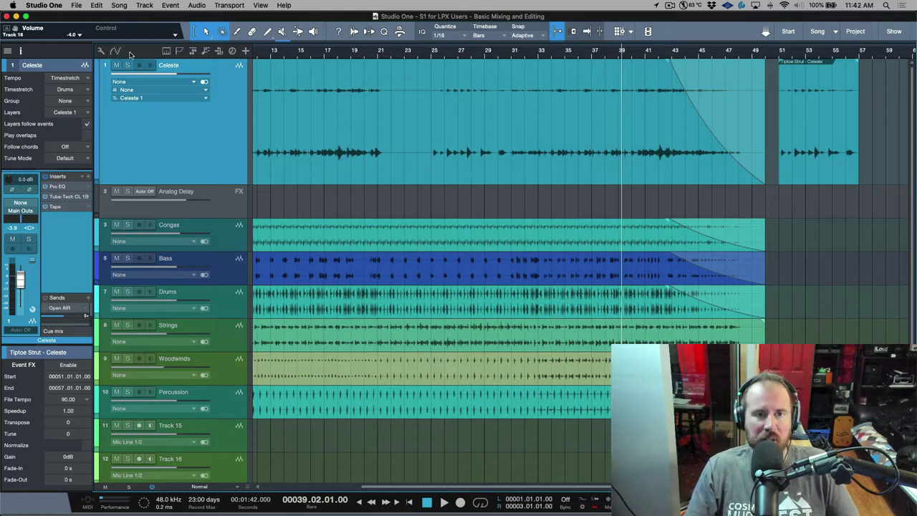
left_click(114, 51)
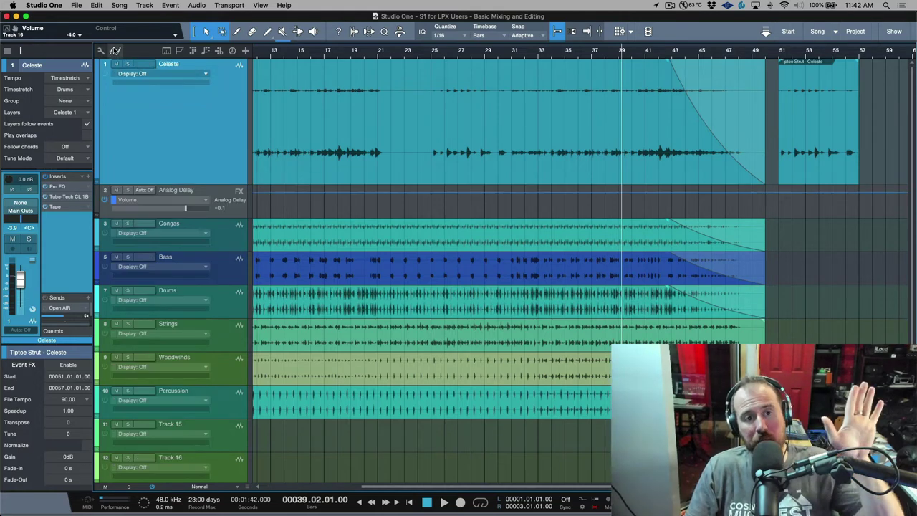
scroll(315, 167, "down", 5)
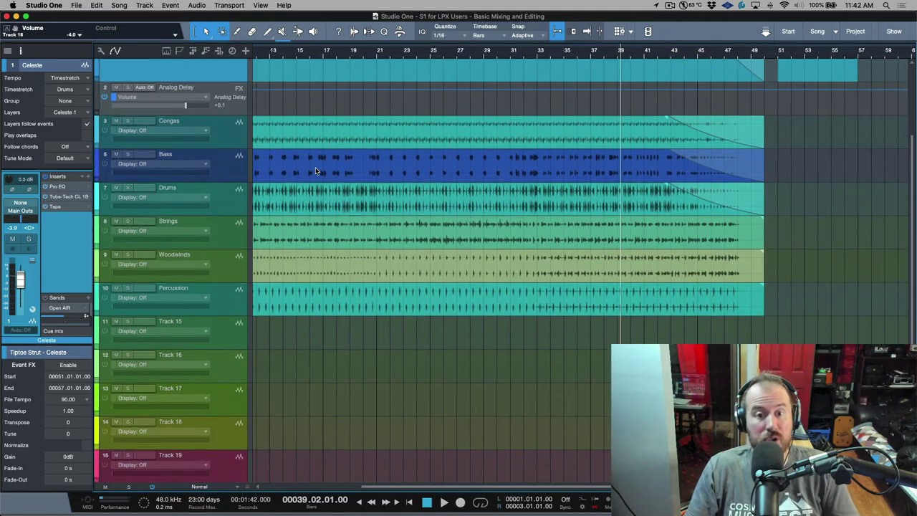
scroll(315, 167, "up", 4)
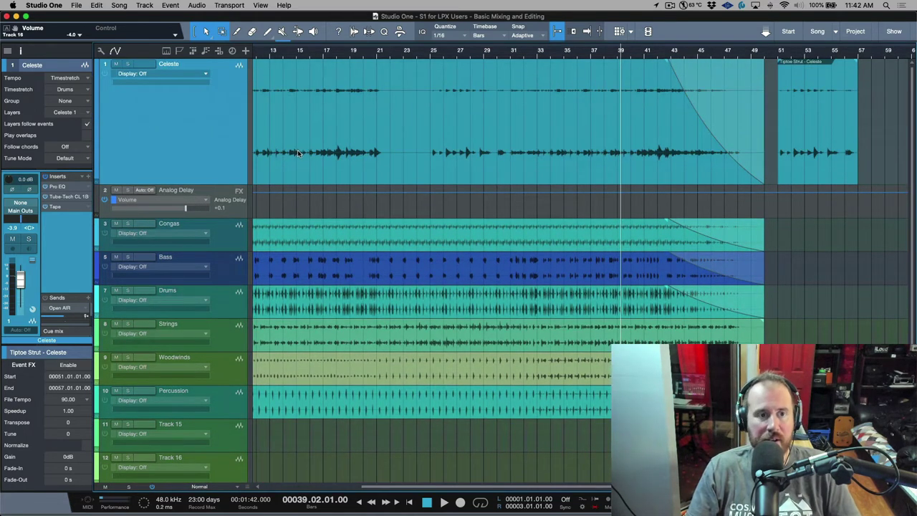
left_click(114, 51)
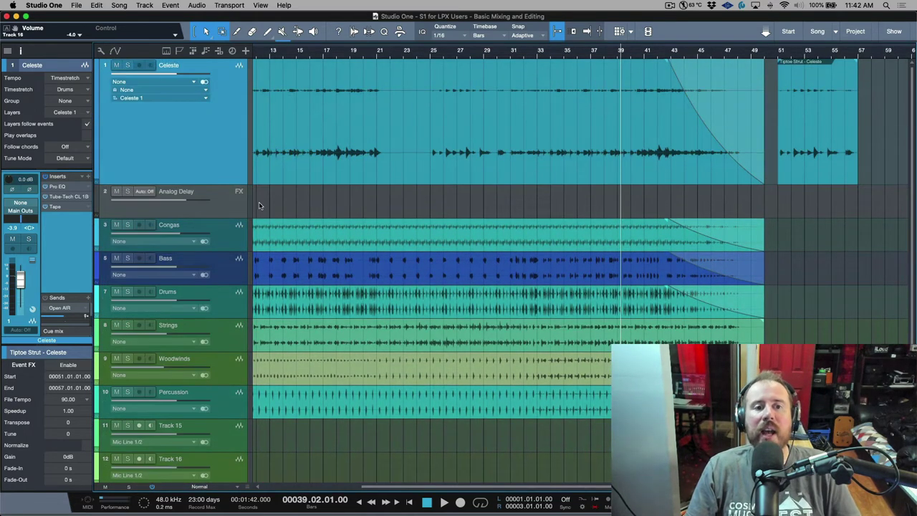
- Show automation for the Celeste track only
right_click(189, 139)
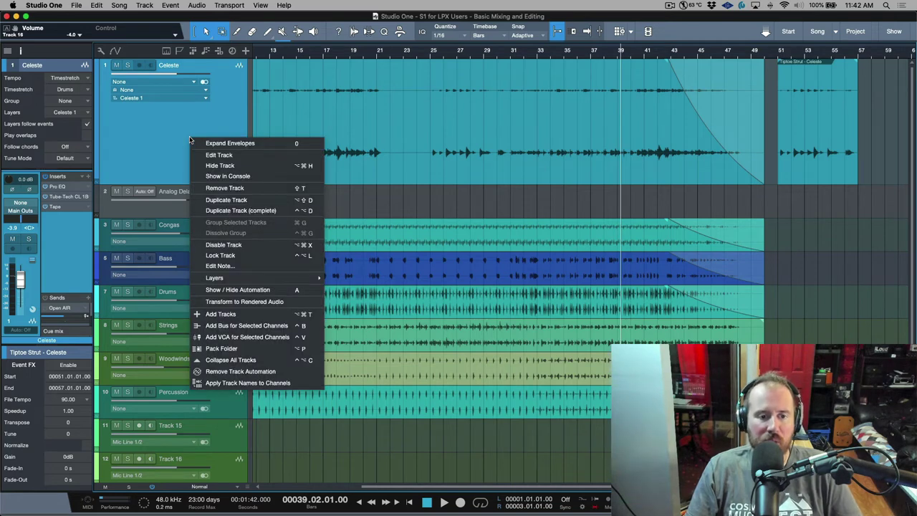
left_click(249, 290)
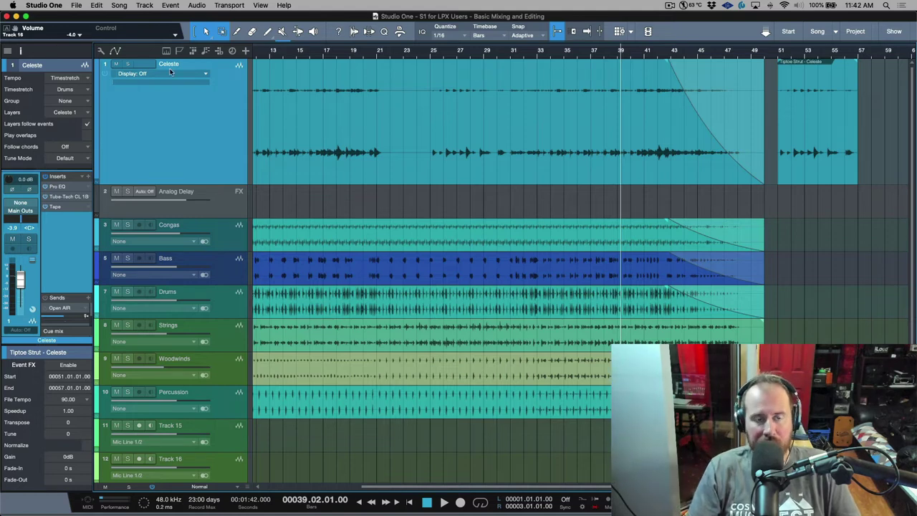
- Toggle the track automation view, leave it shown, and display the Volume envelope on the Celeste track
left_click(117, 52)
left_click(119, 52)
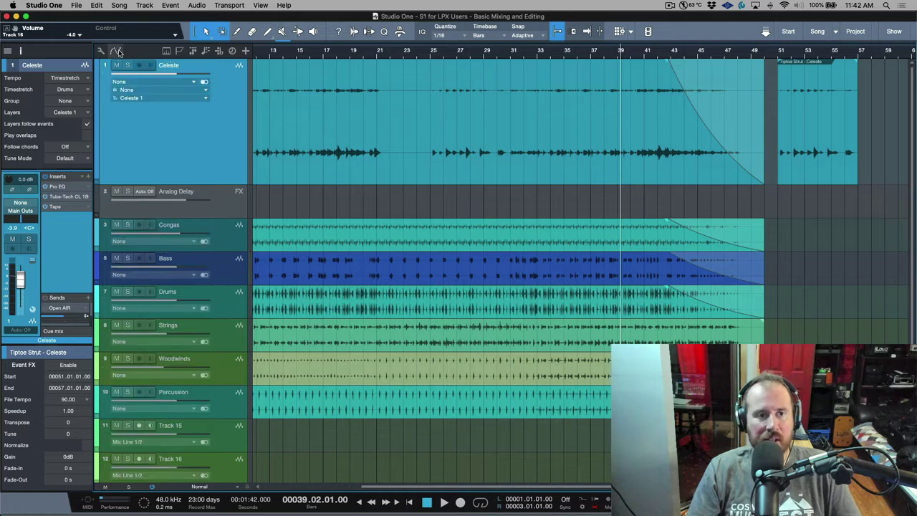
left_click(118, 52)
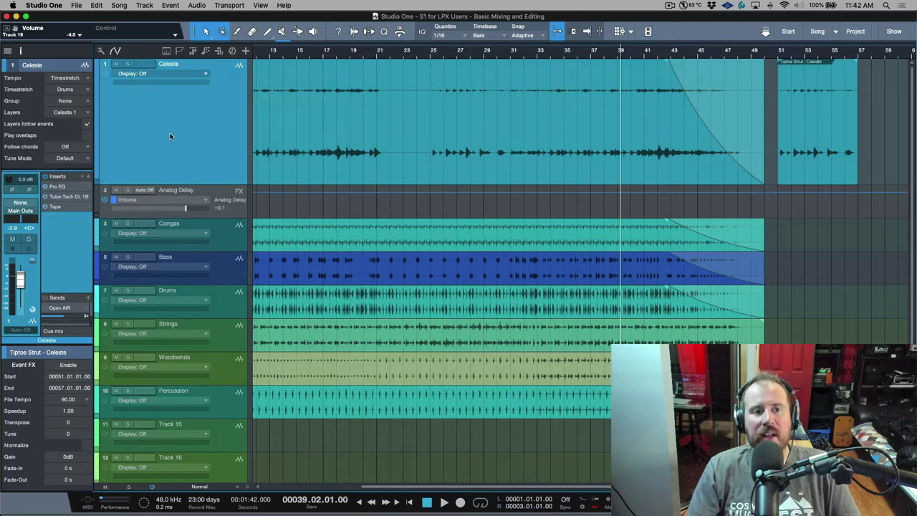
left_click(118, 51)
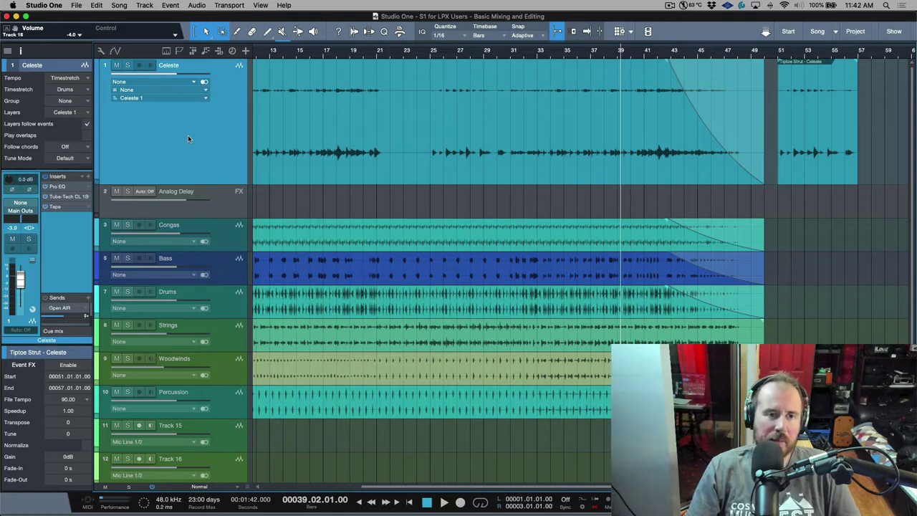
left_click(118, 52)
left_click(190, 73)
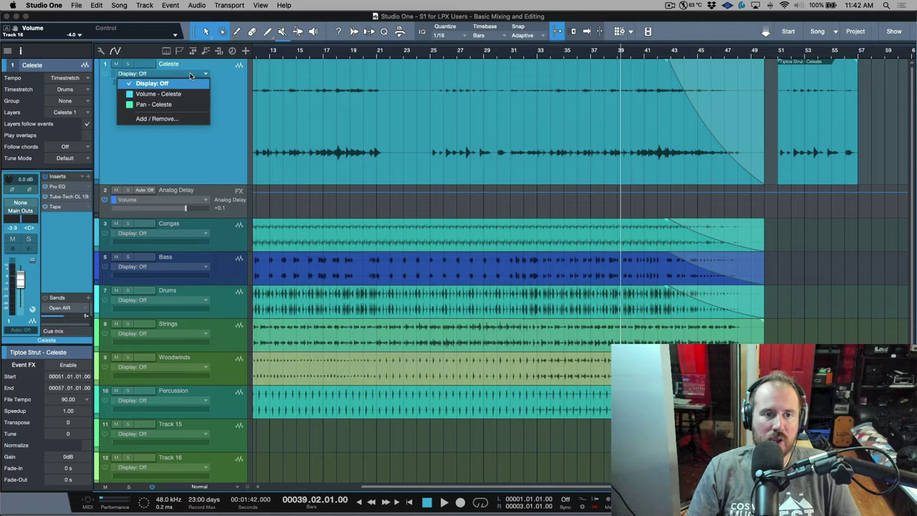
left_click(158, 94)
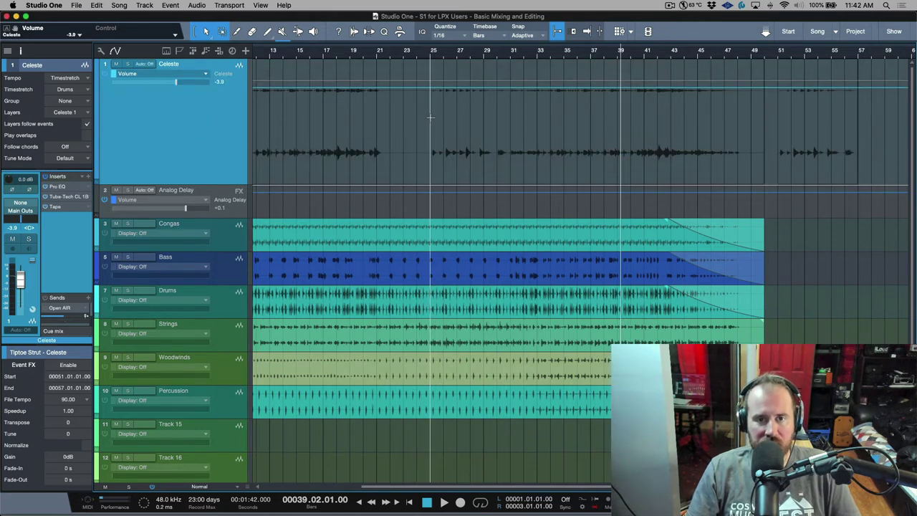
- Range-select bars 25–35 and about bars 43–49 on the Celeste volume envelope and lower each section's level
left_click_drag(430, 114, 563, 135)
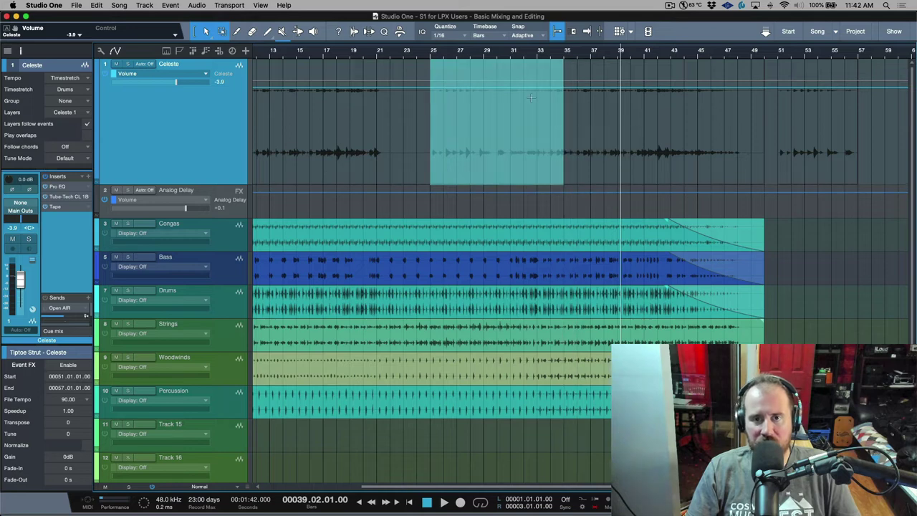
left_click_drag(524, 66, 527, 87)
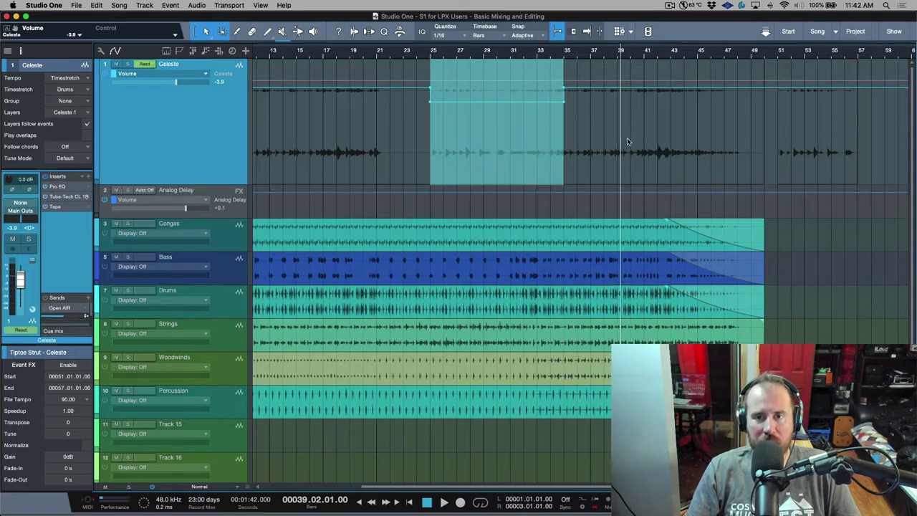
left_click_drag(668, 107, 747, 107)
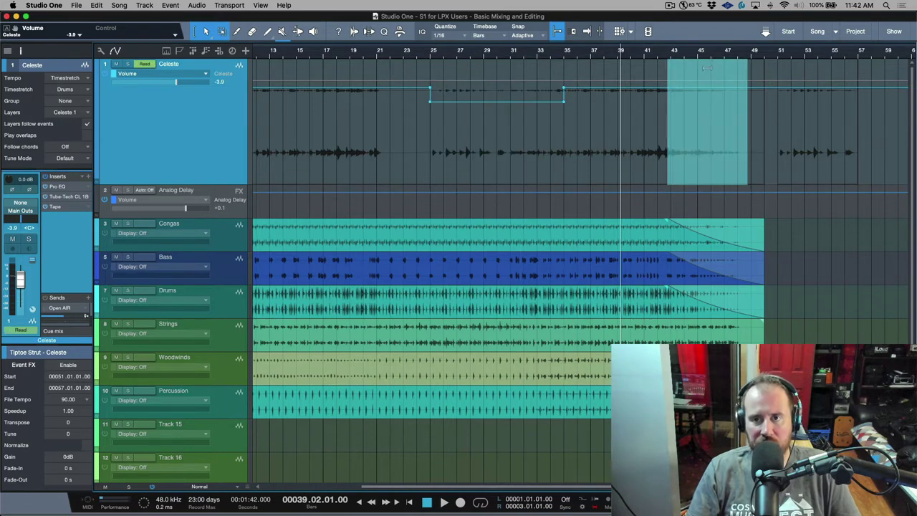
left_click_drag(707, 68, 706, 76)
left_click(615, 146)
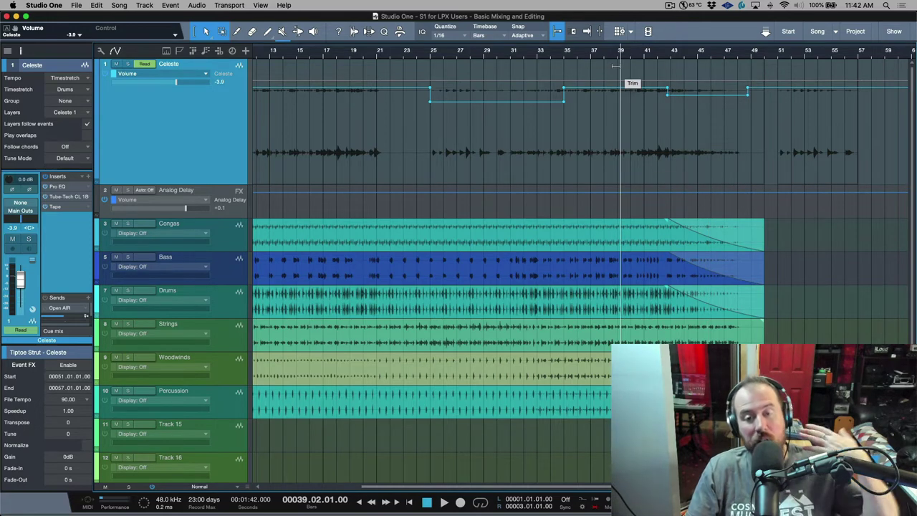
- Raise the bars 25–35 section of the Celeste volume envelope slightly and lower the bars 35–43 section to -4.4 dB
left_click_drag(489, 64, 494, 60)
left_click_drag(612, 64, 613, 70)
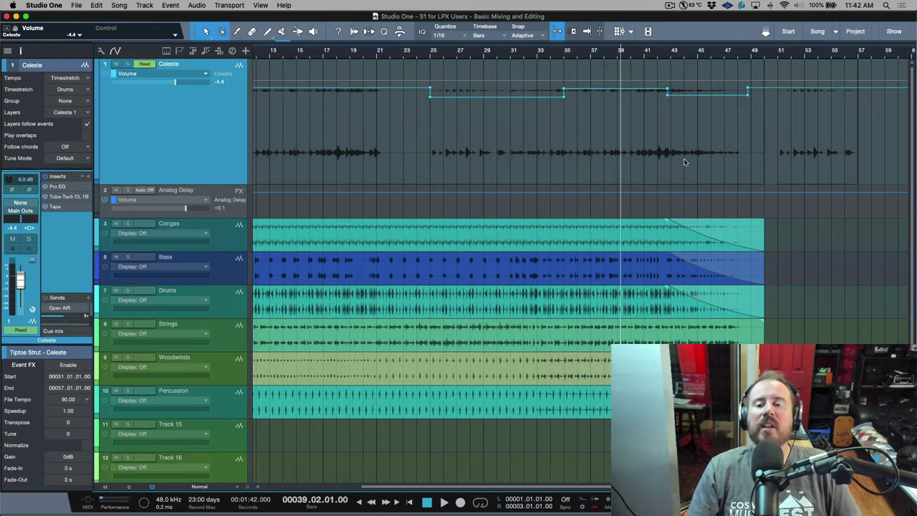
- Select all Celeste volume automation points and trim their sections down together, reaching -11.0 dB at the playhead
left_click_drag(783, 152, 393, 150)
left_click_drag(773, 144, 395, 143)
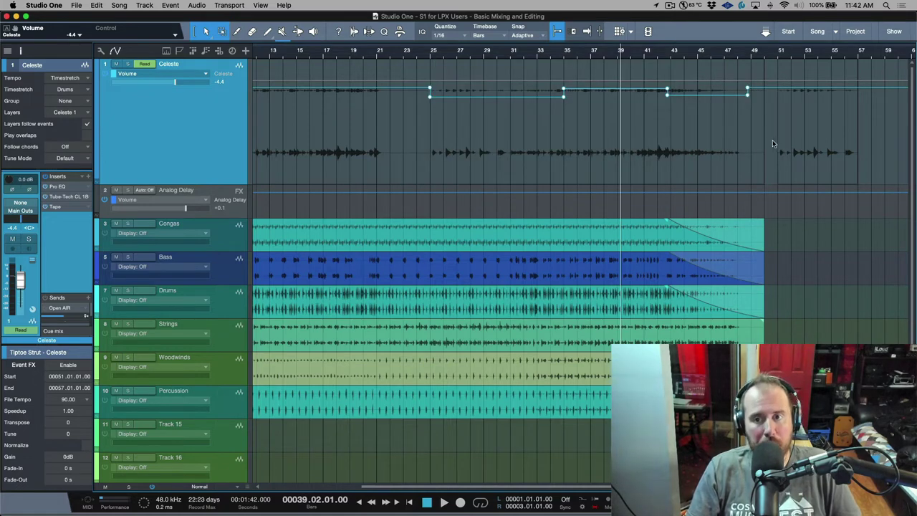
left_click_drag(776, 143, 413, 143)
left_click_drag(485, 63, 487, 76)
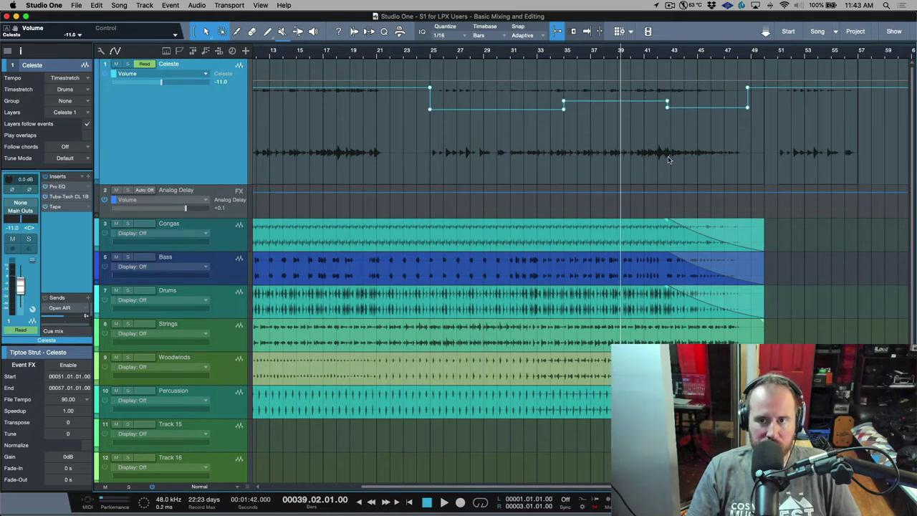
- Trim the whole Celeste volume envelope down 2.8 dB, and slightly lower its bars 35–43 and 25–35 sections
scroll(667, 159, "right", 2)
key("w")
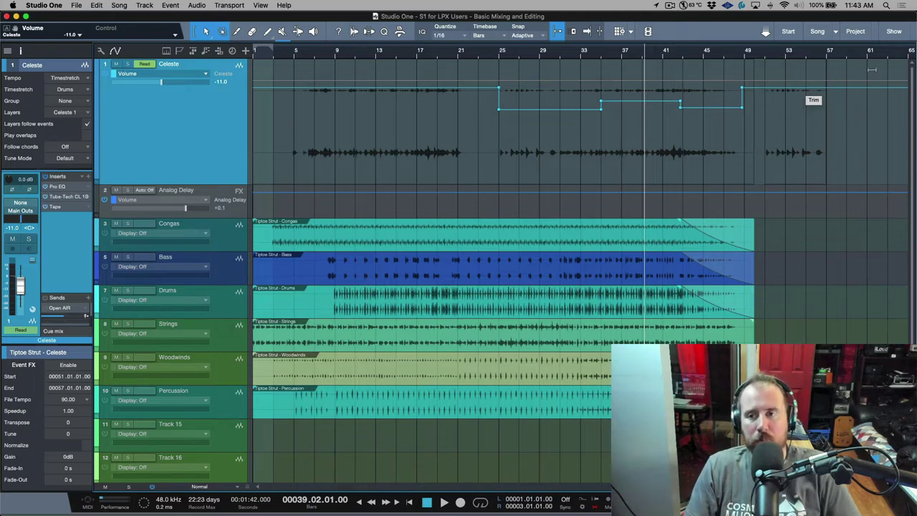
left_click_drag(873, 70, 874, 75)
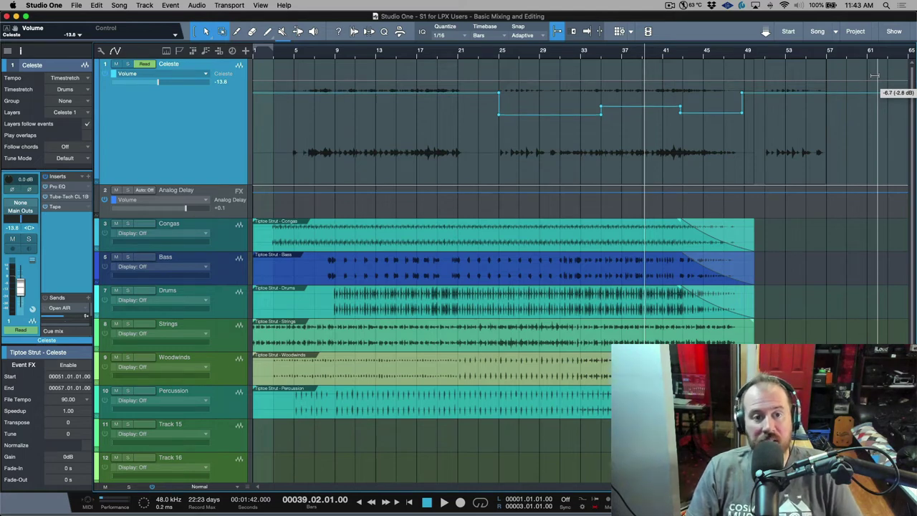
left_click_drag(874, 76, 874, 76)
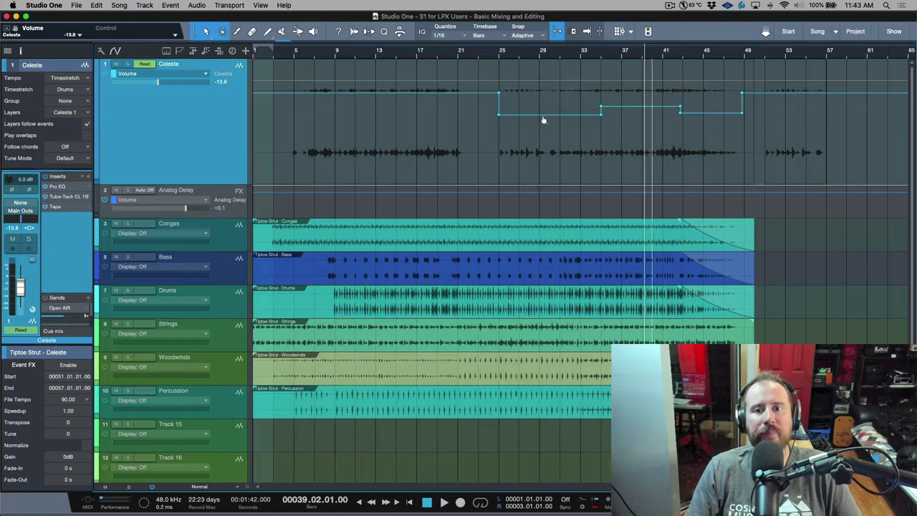
left_click_drag(640, 68, 639, 68)
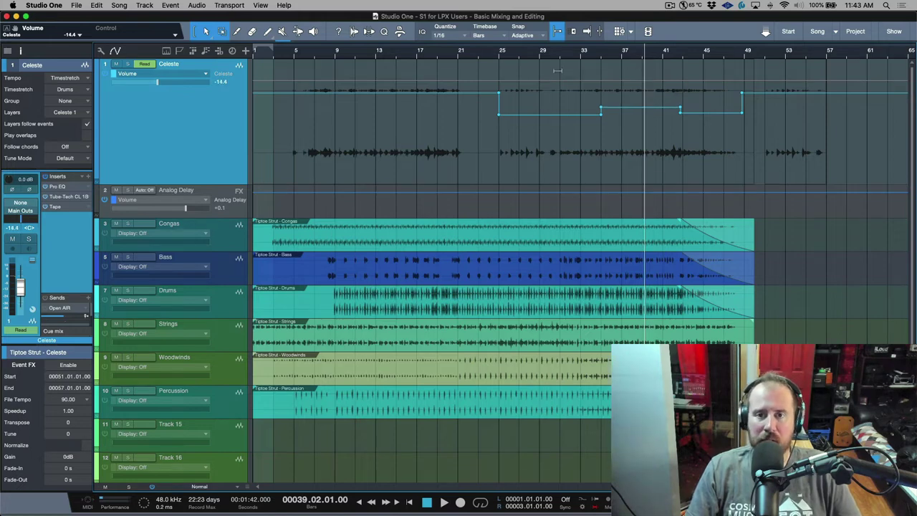
left_click_drag(557, 70, 558, 73)
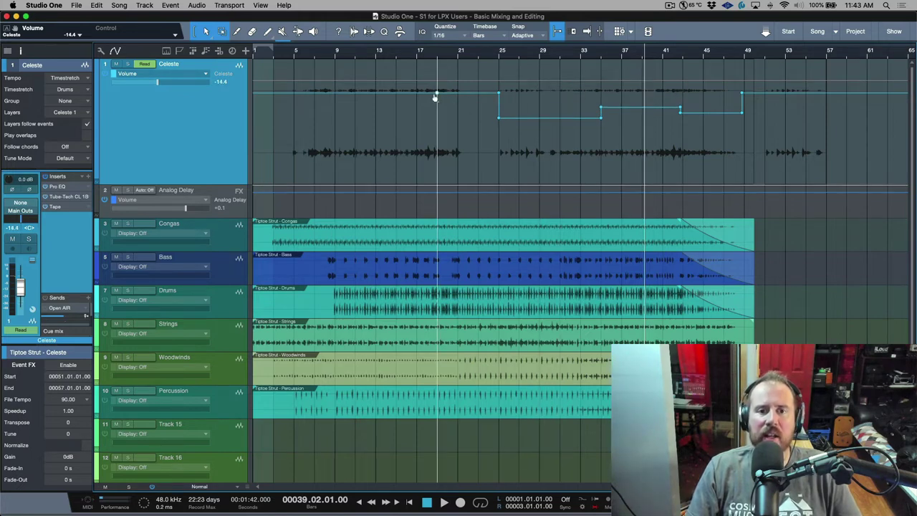
- Shape a curved Celeste volume descent from bar 19 to 25, and add a straight descent from bar 53 to 57
left_click_drag(499, 93, 499, 118)
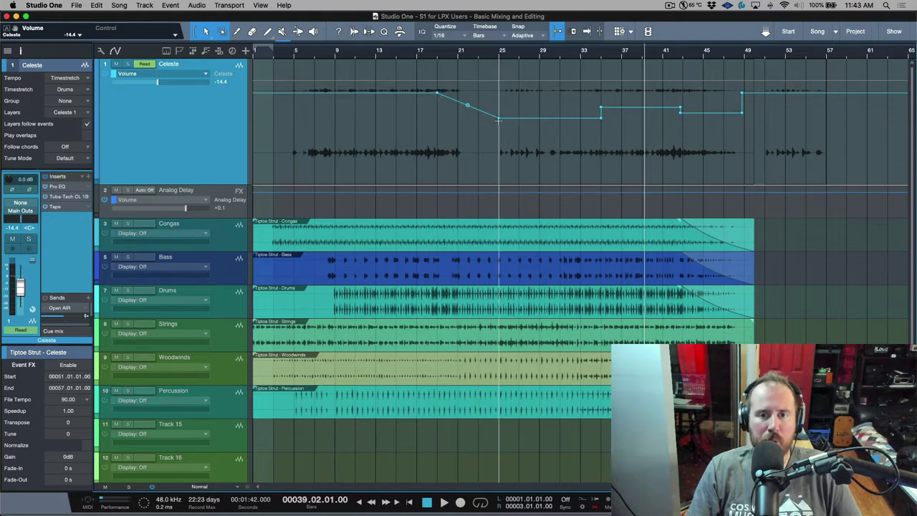
mouse_move(468, 109)
left_mouse_down()
mouse_move(473, 100)
mouse_move(469, 118)
mouse_move(479, 104)
left_mouse_up()
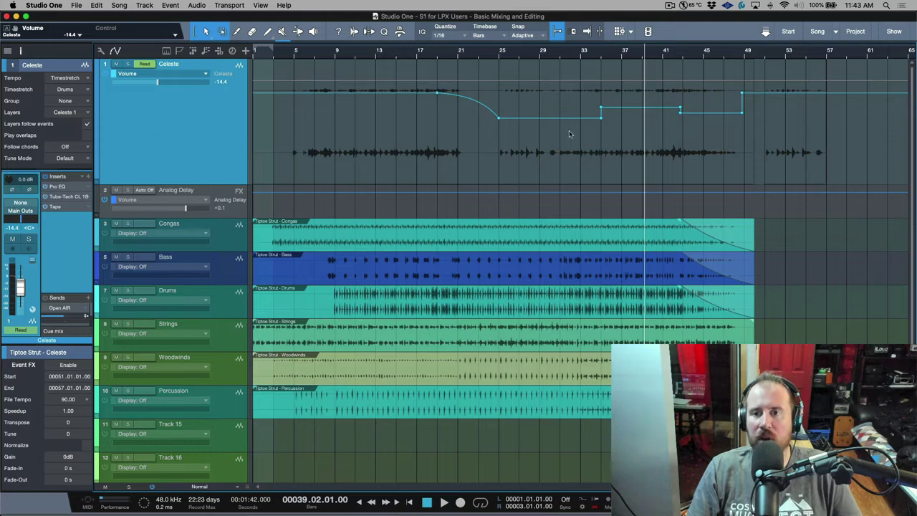
left_click(786, 91)
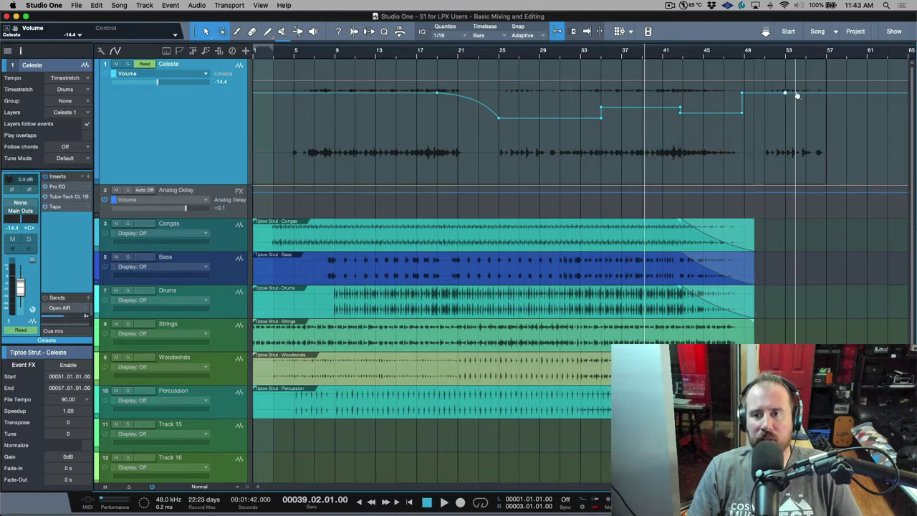
left_click_drag(817, 94, 826, 128)
- Add volume points at bars 54 and 55 on the final Celeste descent, adjust them, and delete both points
left_click(795, 101)
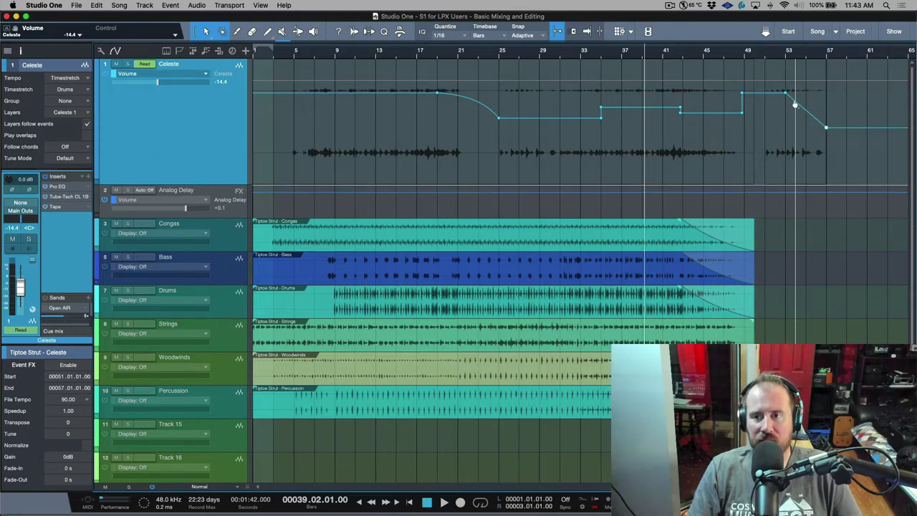
left_click(806, 111)
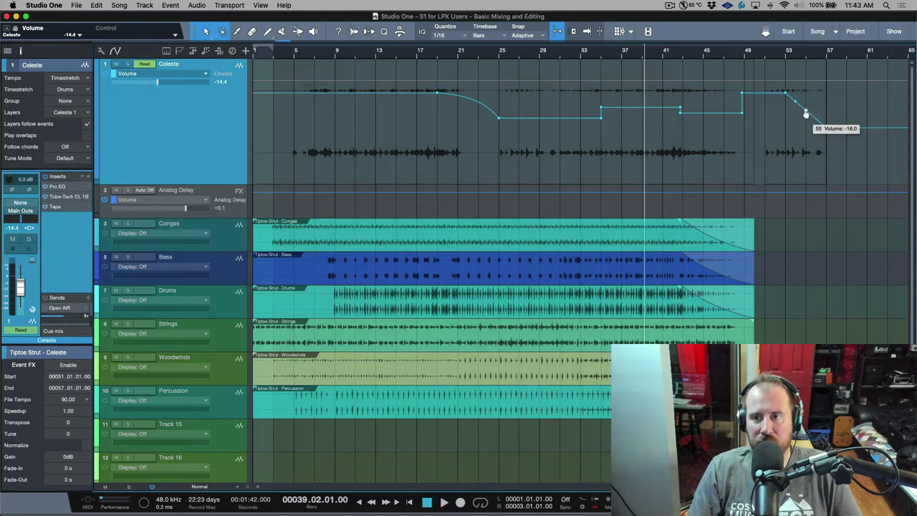
left_click_drag(805, 114, 794, 107)
left_click_drag(816, 154, 792, 174)
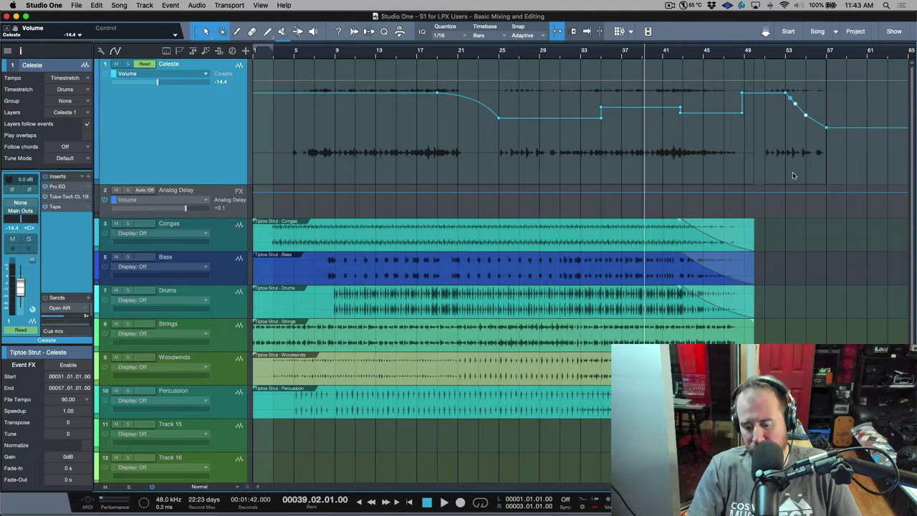
key("Delete")
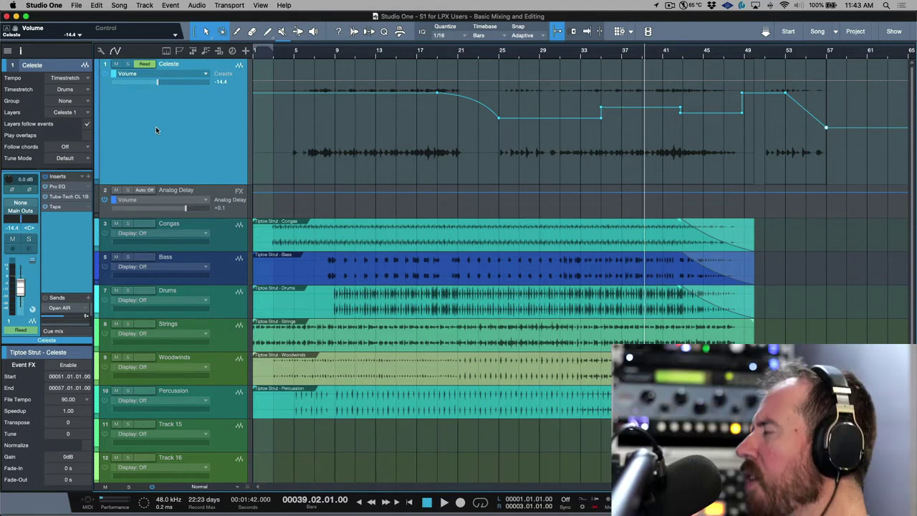
- Hide the automation and group the Congas through Percussion tracks as Group 1
left_click(224, 233)
left_click(233, 409, "shift")
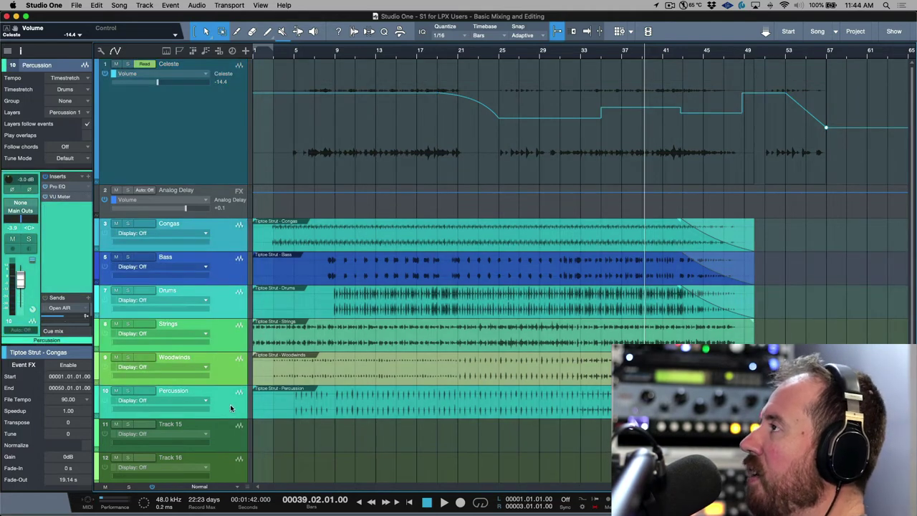
left_click(115, 50)
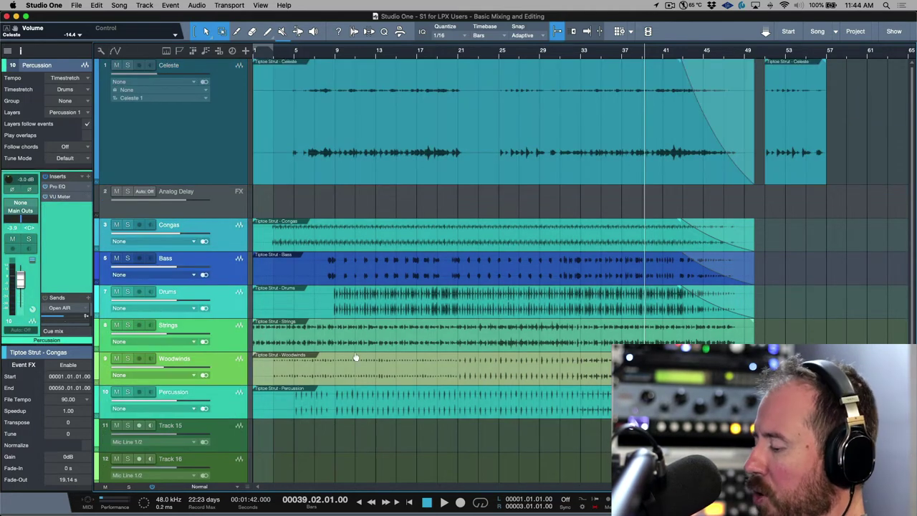
key("super+g")
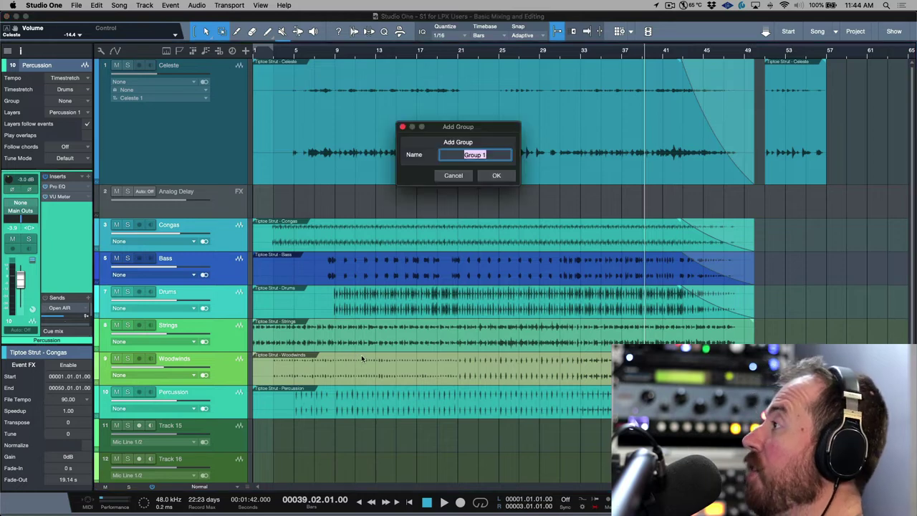
left_click(504, 178)
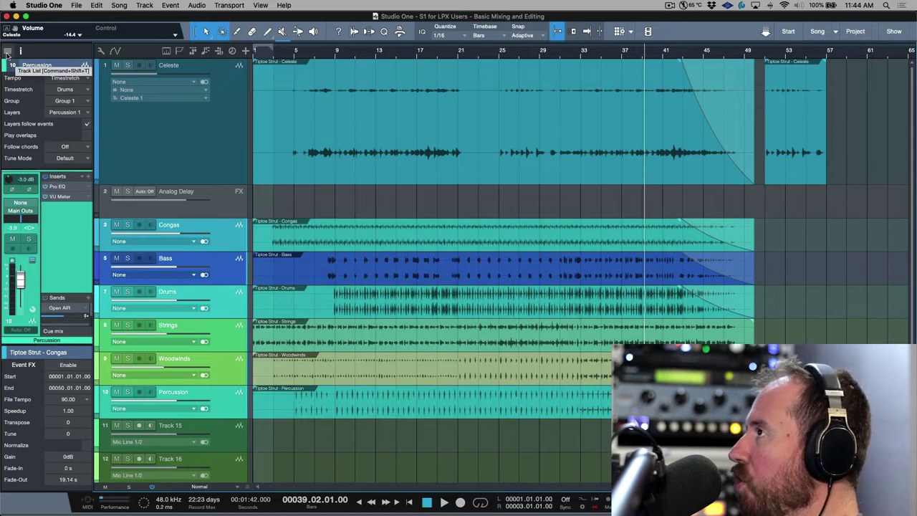
- Show the track list with its groups and open the options of Group 1
left_click(7, 54)
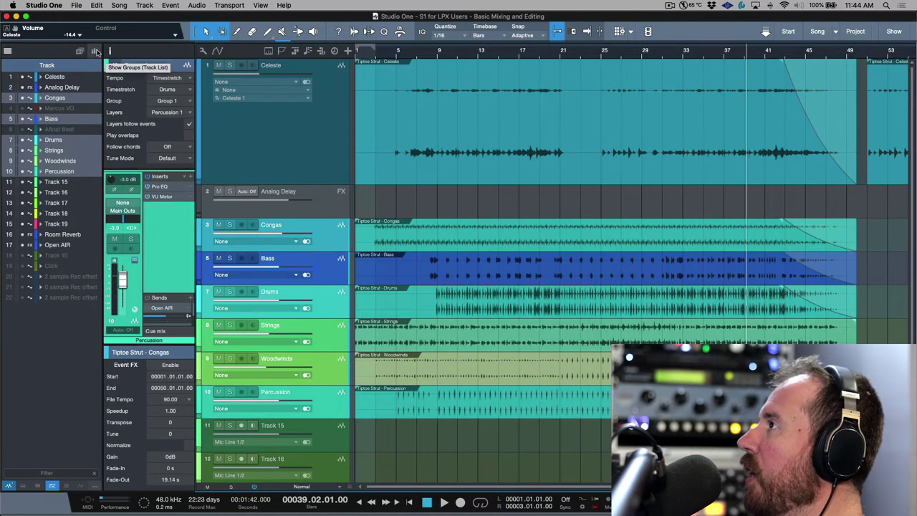
left_click(96, 51)
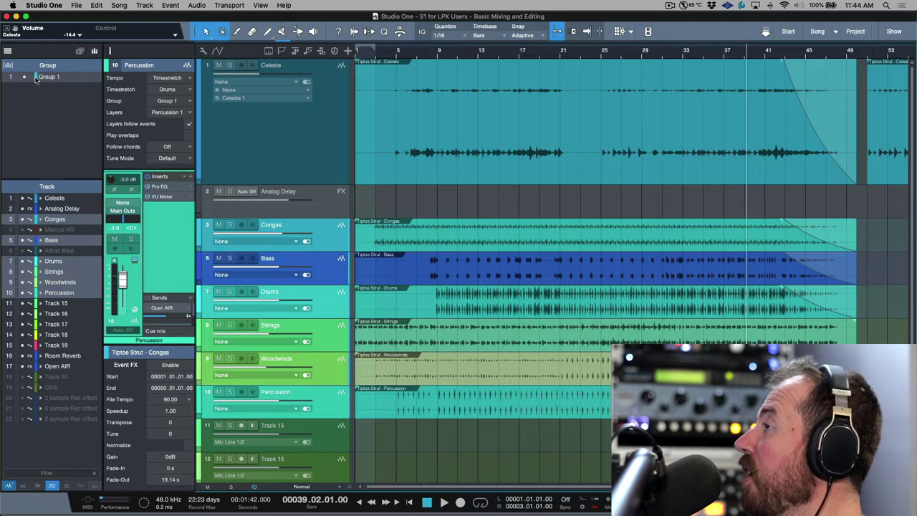
right_click(38, 79)
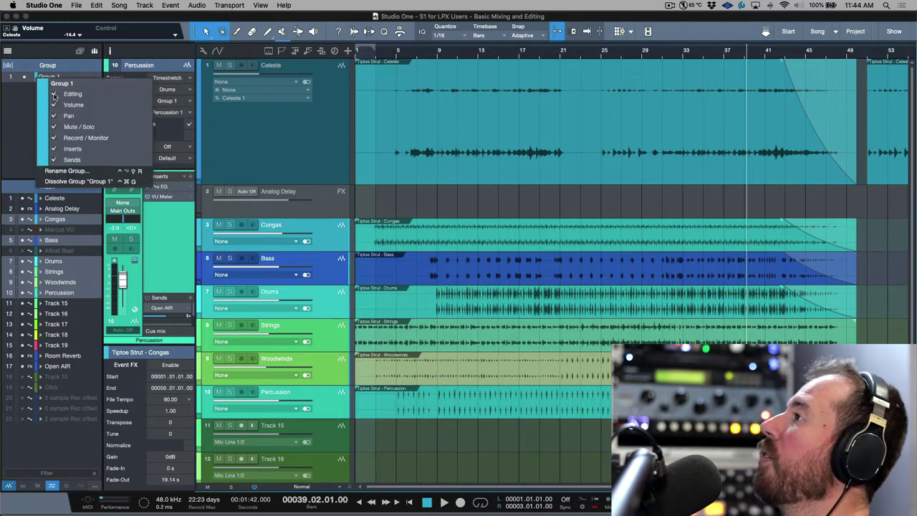
- Try purple as the colour of Group 1, settle on red, and hide the track list
left_click(42, 110)
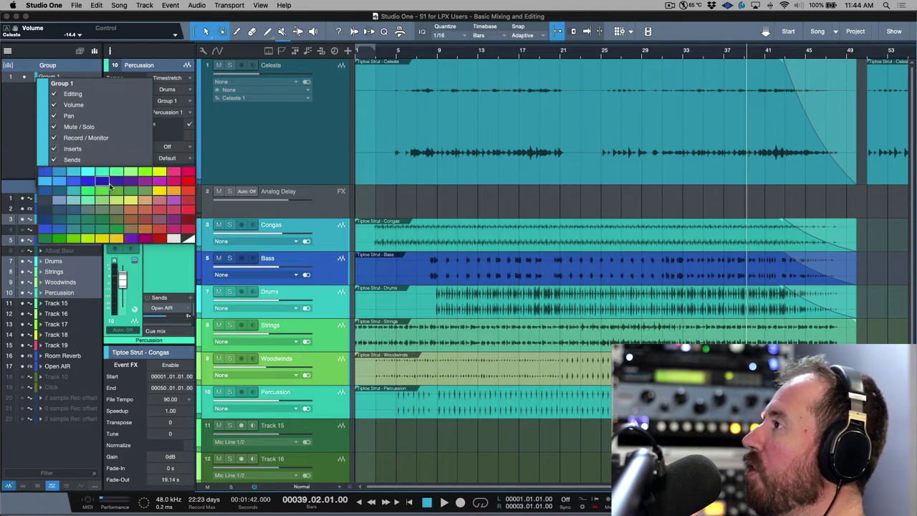
left_click(118, 184)
left_click(40, 130)
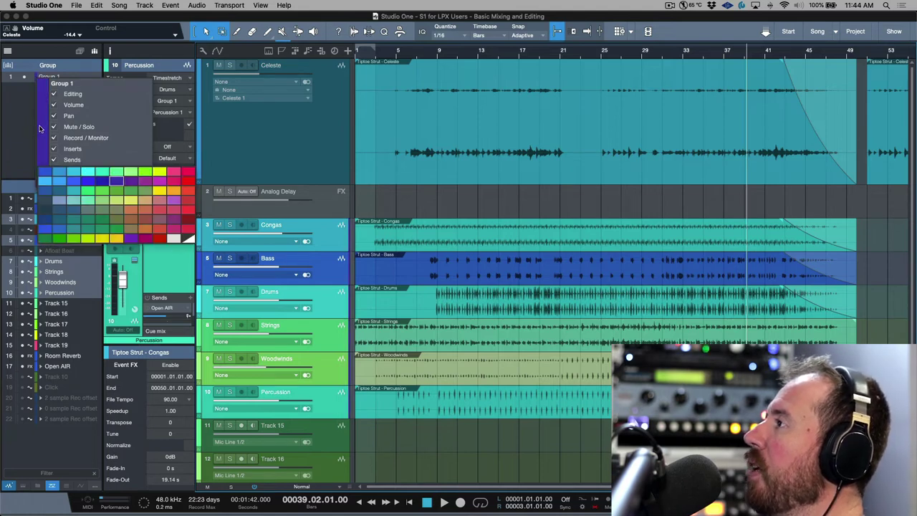
left_click(190, 192)
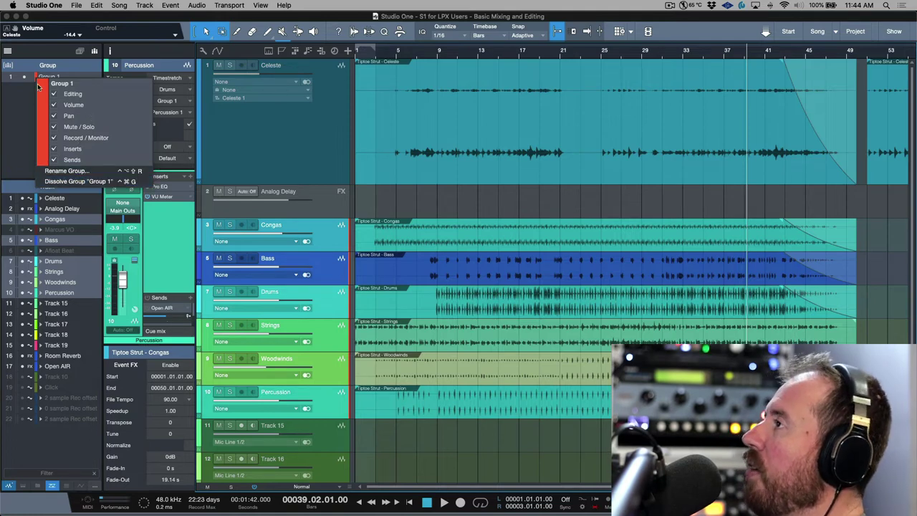
left_click(8, 50)
left_click(8, 50)
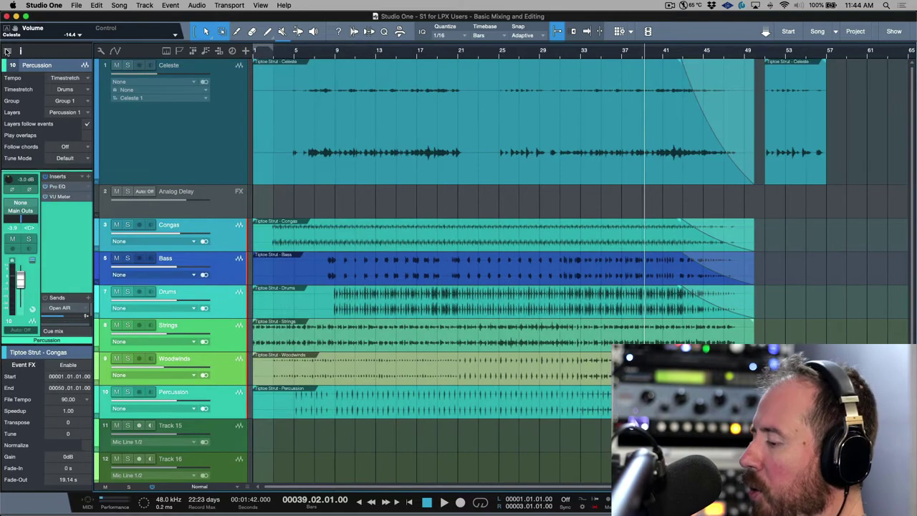
- Open the console with only the group list shown beside the channels, hiding the channel list
key("F3")
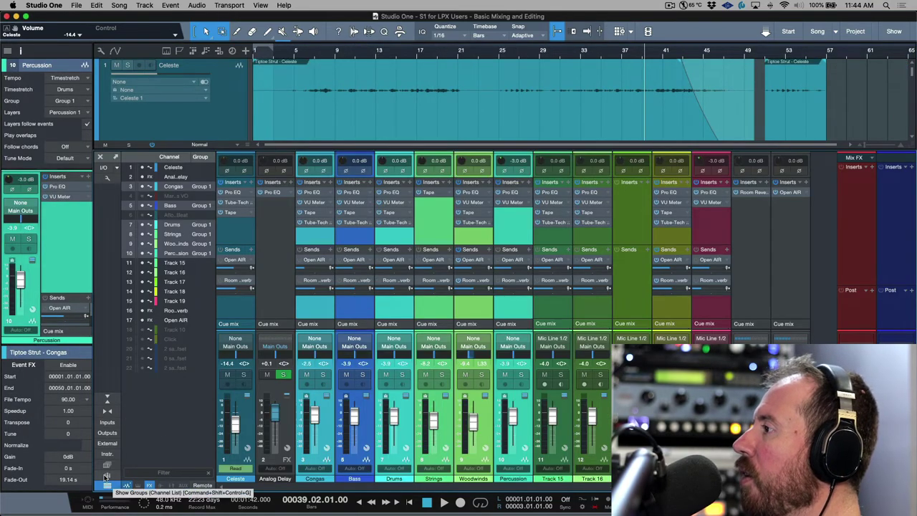
left_click(106, 476)
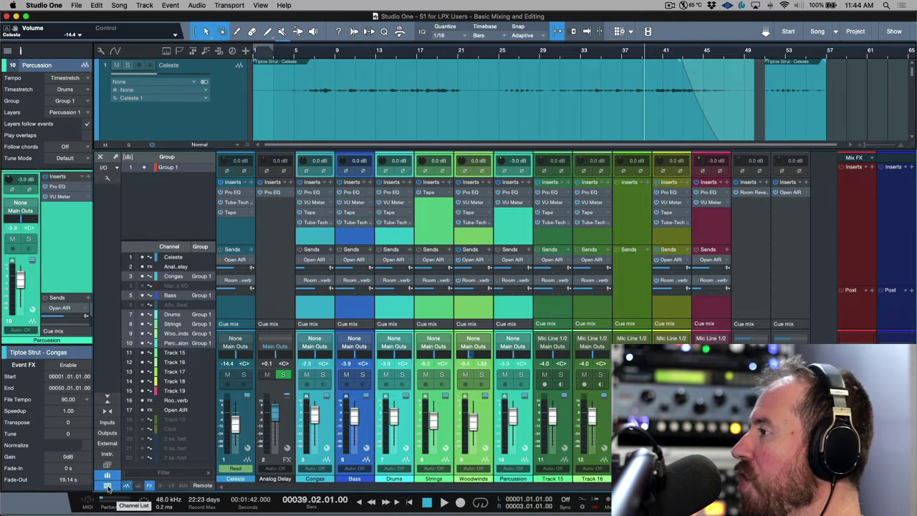
left_click(108, 486)
- Turn on the Group assignment component for the console's channel strips
left_click(108, 177)
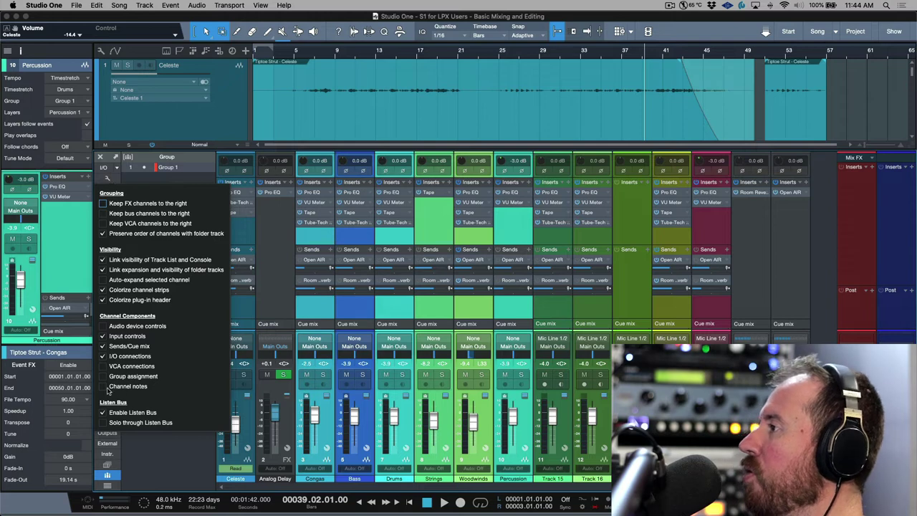
left_click(102, 377)
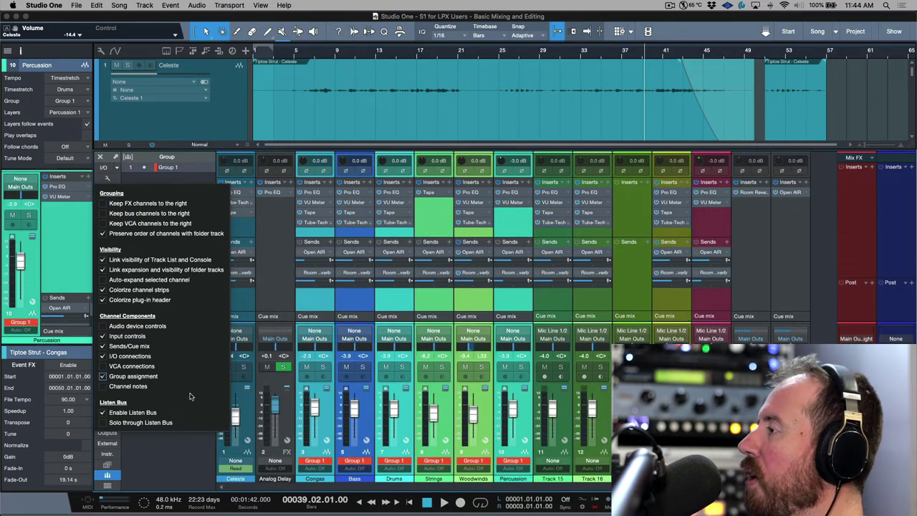
left_click(333, 474)
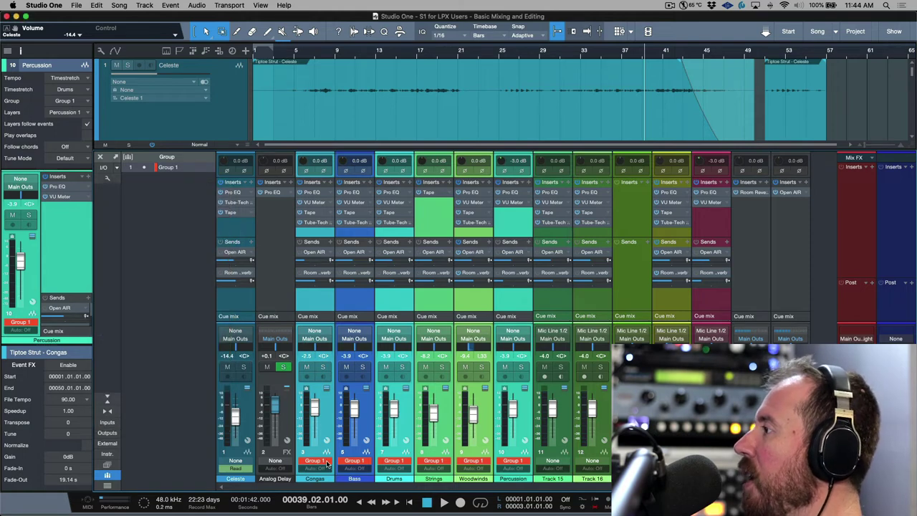
- Change the colour of Group 1 to green from the Congas channel's group assignment
left_click(327, 464)
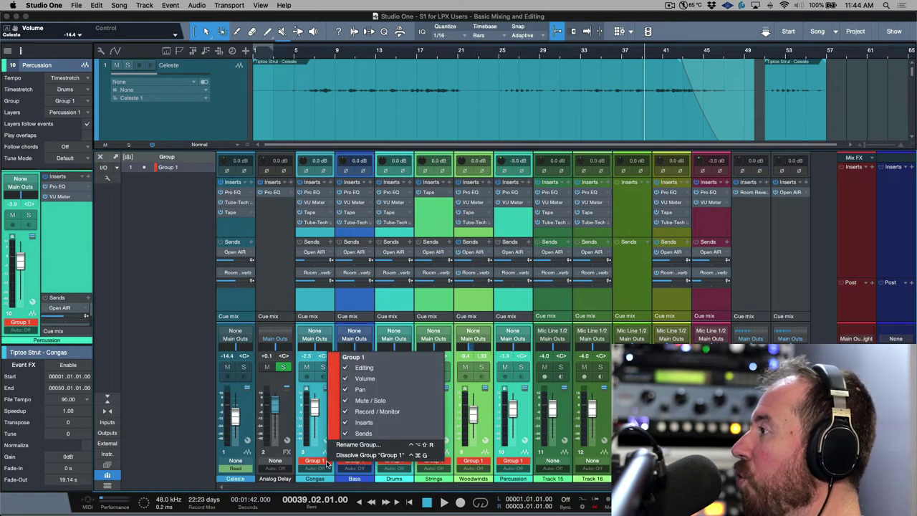
left_click(336, 405)
left_click(385, 334)
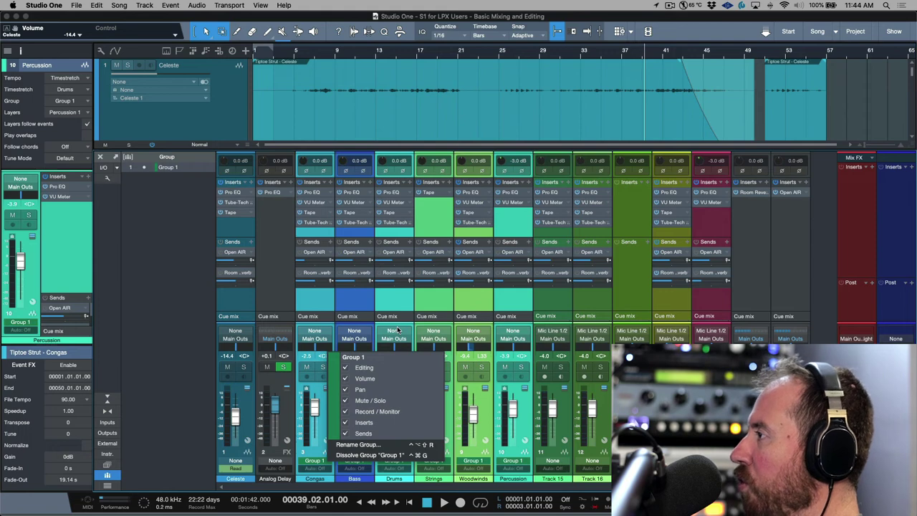
- Turn off Pan, Volume and Mute / Solo linking for Group 1, and close the console
left_click(346, 390)
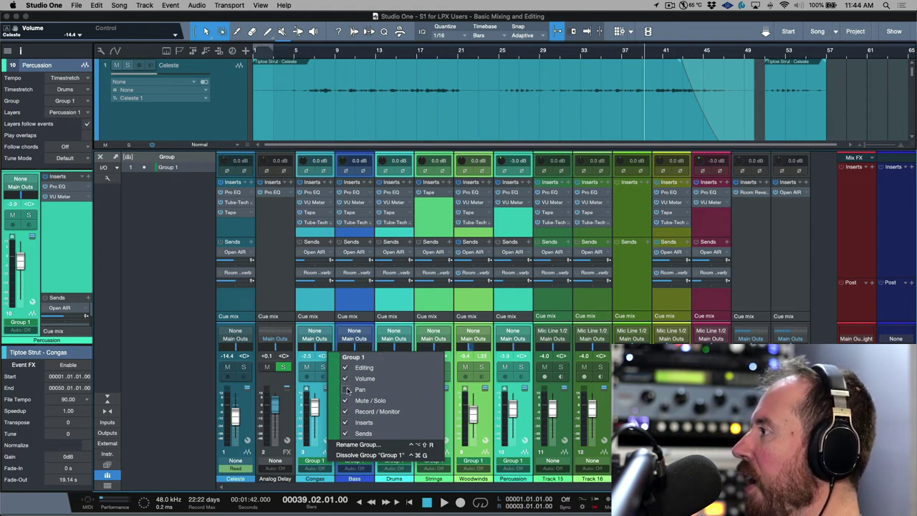
left_click(346, 379)
left_click(345, 402)
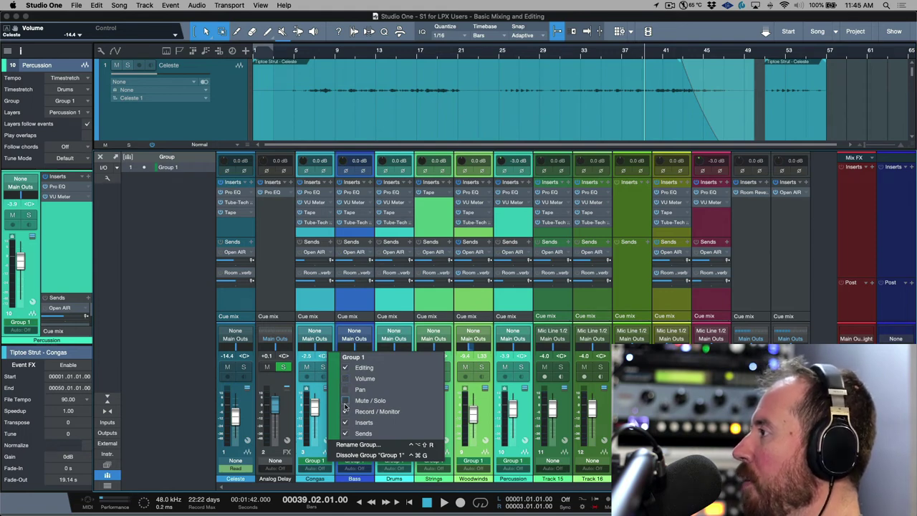
left_click(436, 308)
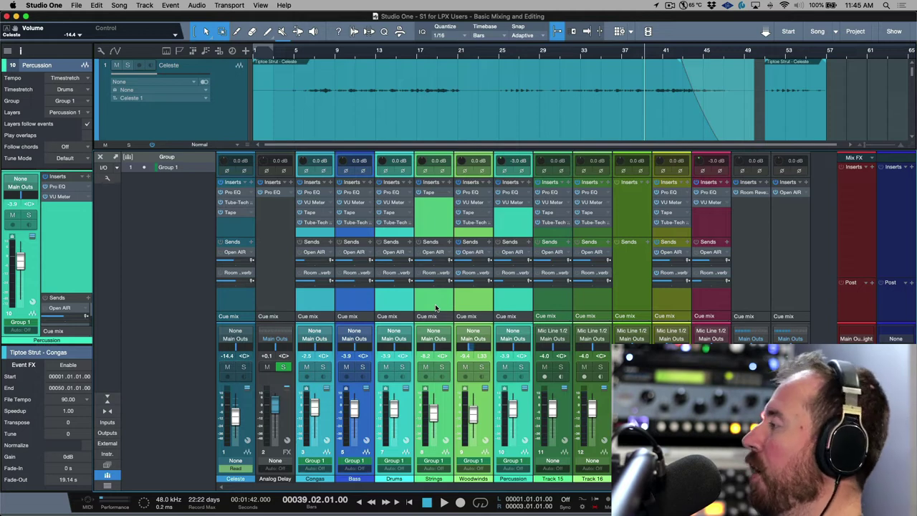
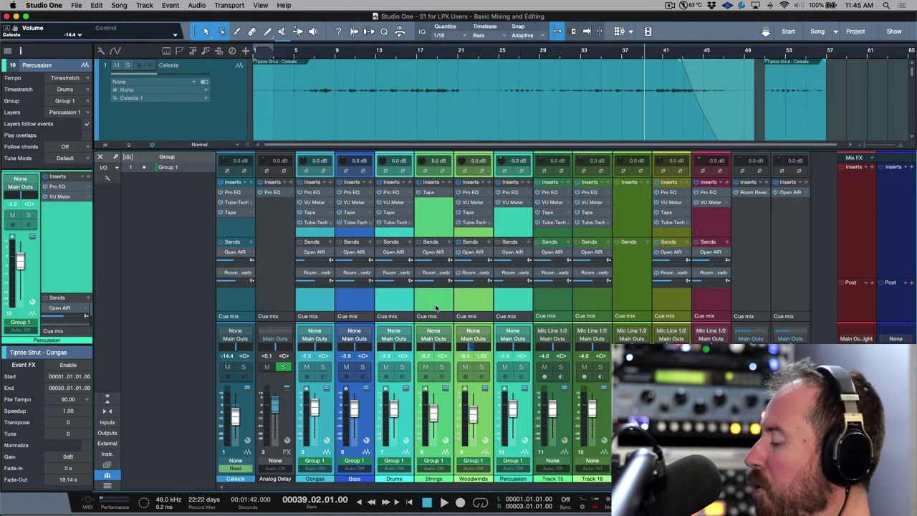
key("F3")
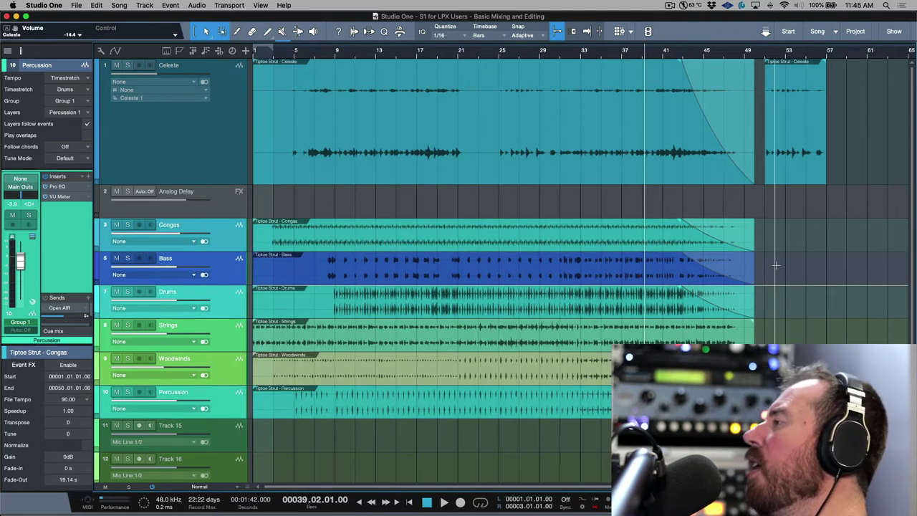
- Split the grouped Congas through Percussion events at about bar 23, at bar 13 and at bar 37
left_click_drag(785, 245, 650, 340)
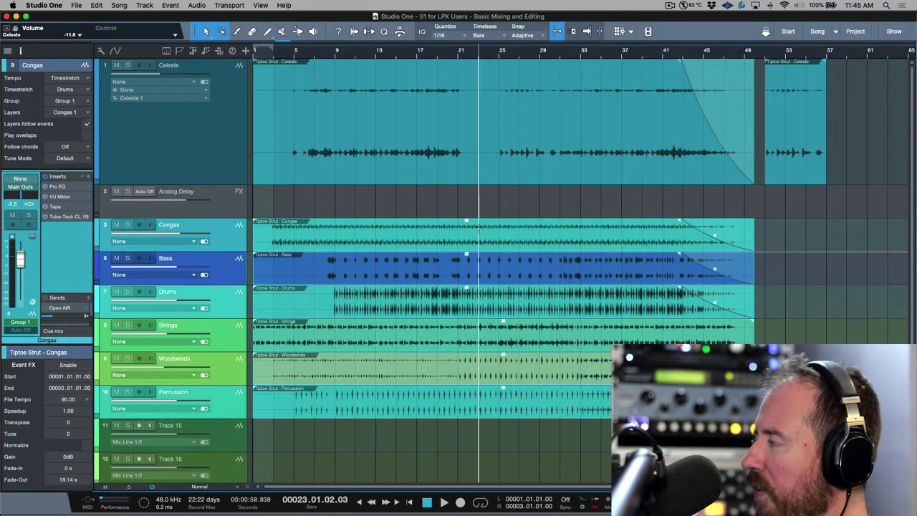
left_click(478, 228, "alt")
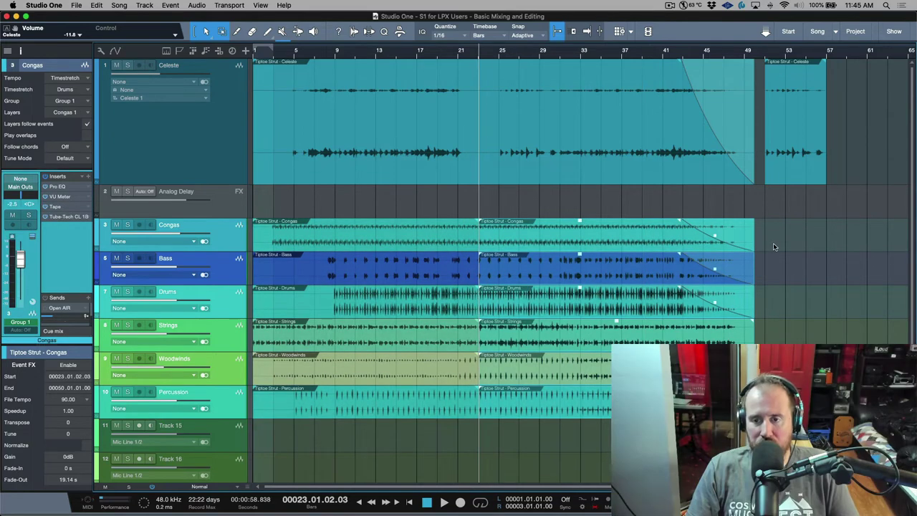
left_click_drag(777, 249, 293, 401)
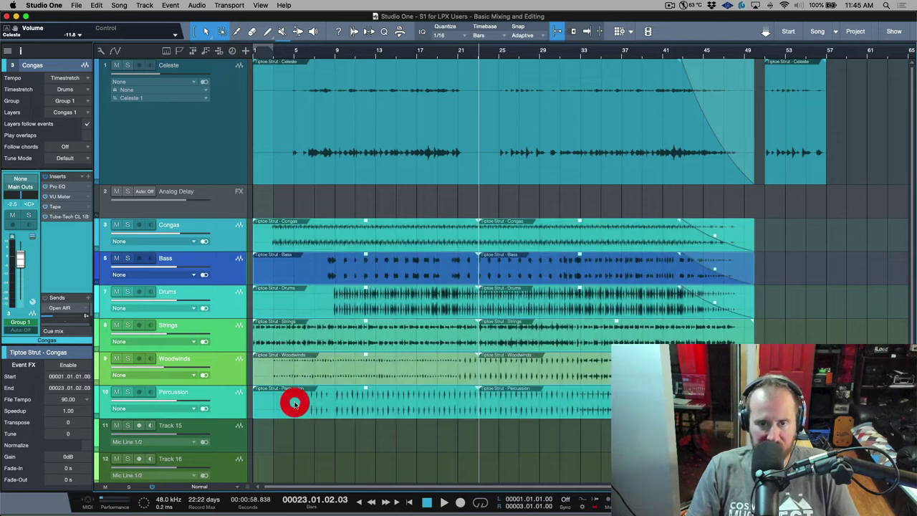
left_click(376, 229, "alt")
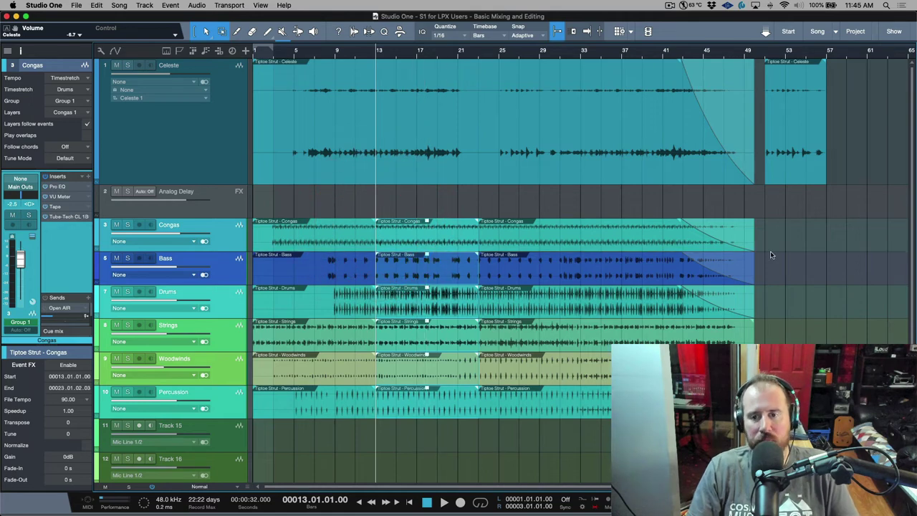
left_click_drag(793, 233, 688, 401)
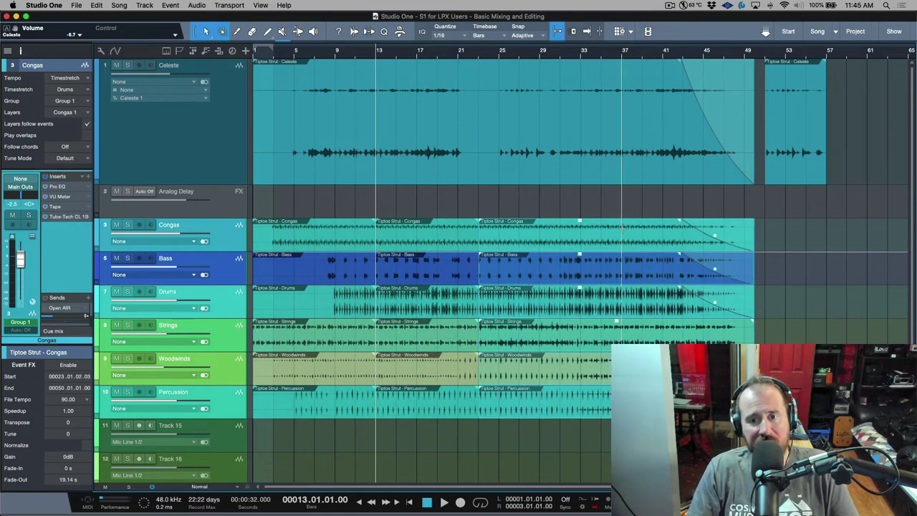
left_click(622, 229, "alt")
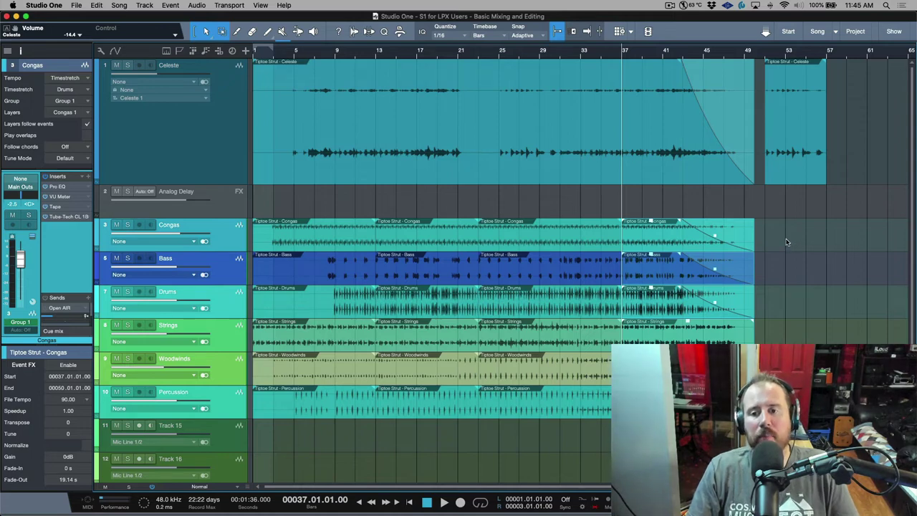
- Trim the starts of all grouped events and give them curved fade-ins of about 6.8 s and fade-outs of about 5.5 s
left_click_drag(792, 241, 258, 415)
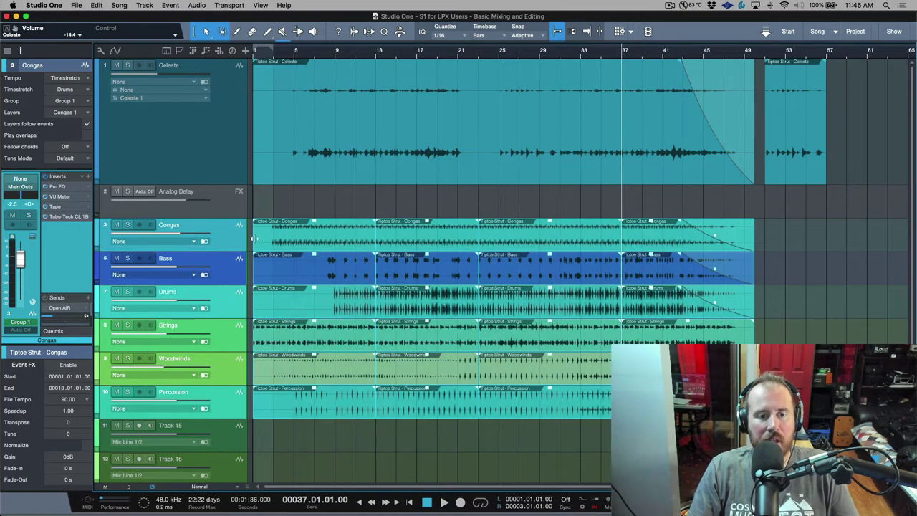
left_click_drag(254, 239, 283, 222)
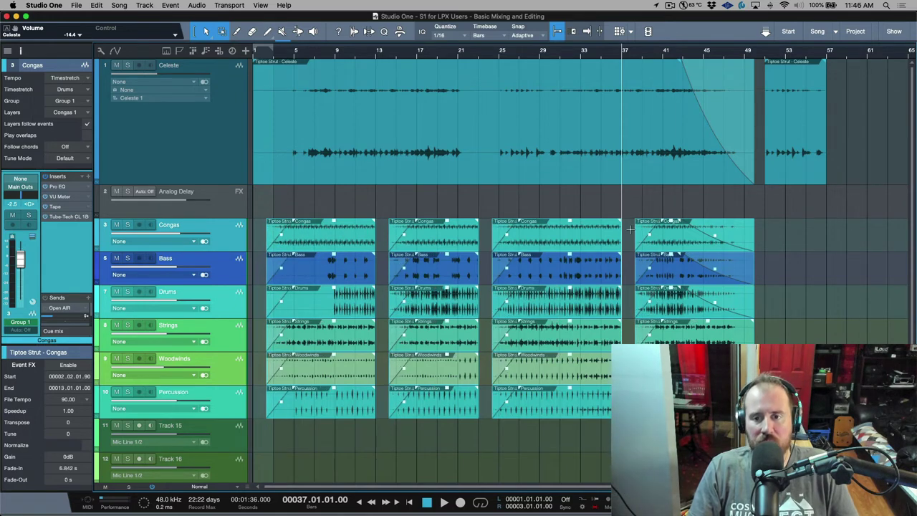
left_click_drag(619, 221, 597, 227)
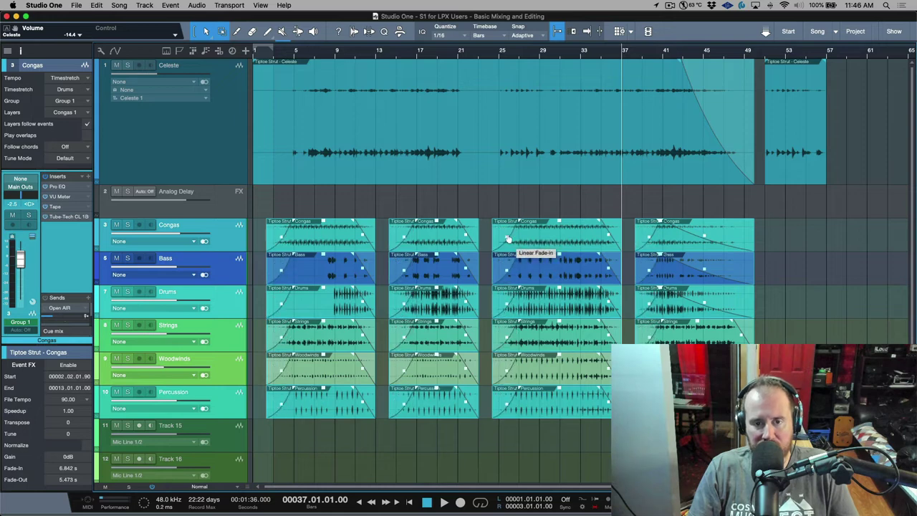
left_click(795, 244)
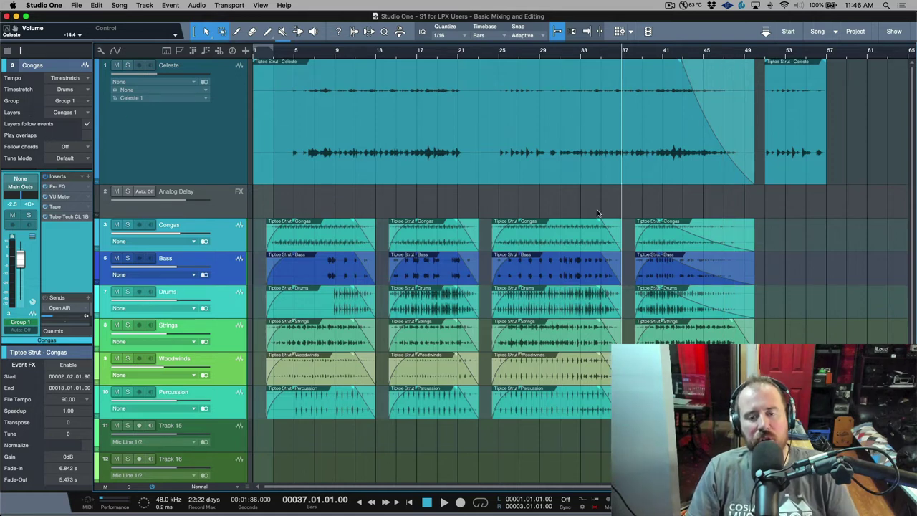
- Trim the start of the second section of grouped events to bar 15 and lower its gain to -3.8 dB
left_click(452, 249)
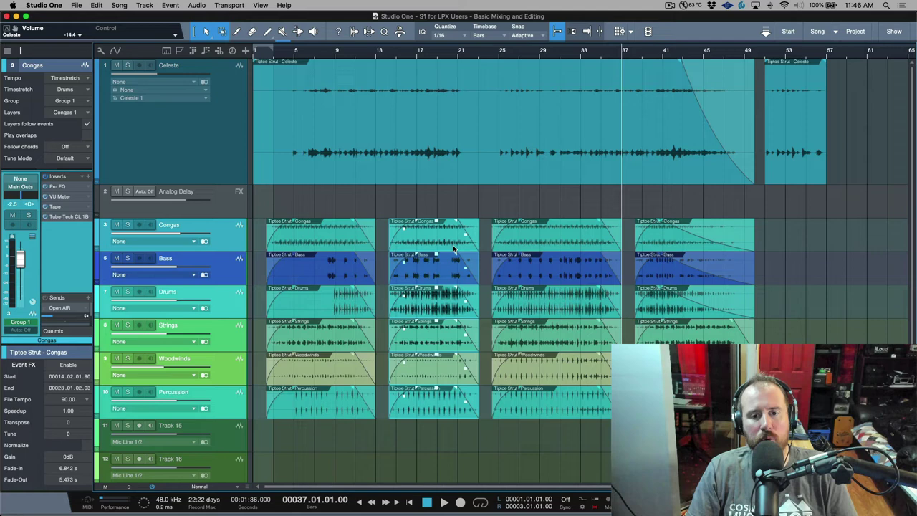
left_click(350, 244)
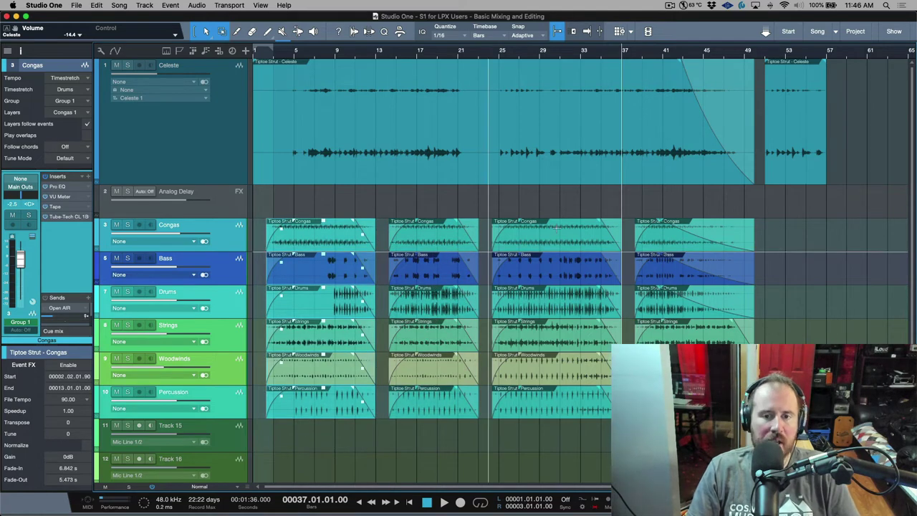
left_click(802, 246)
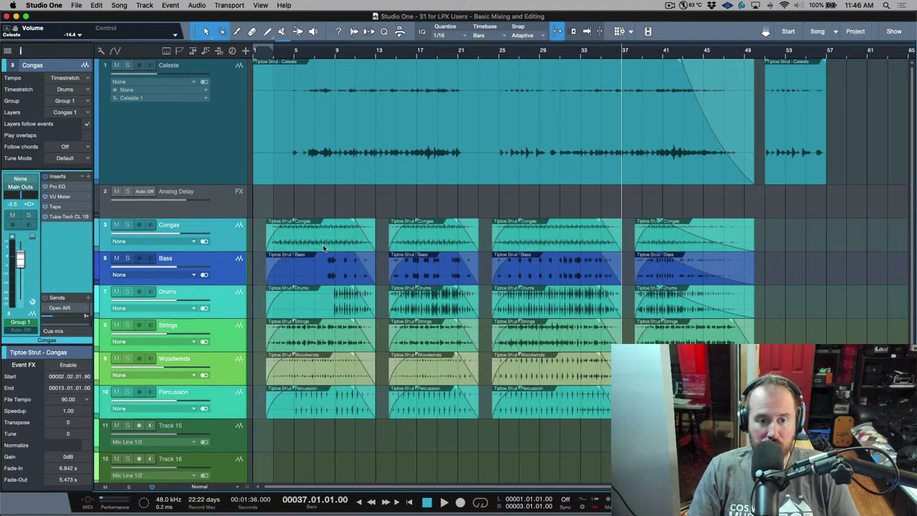
left_click(389, 232)
left_click_drag(389, 233, 392, 233)
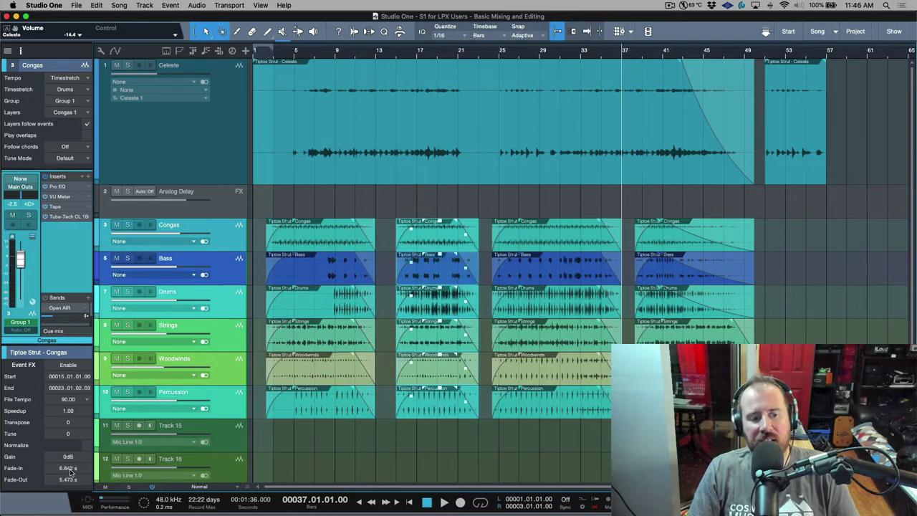
scroll(69, 456, "down", 3)
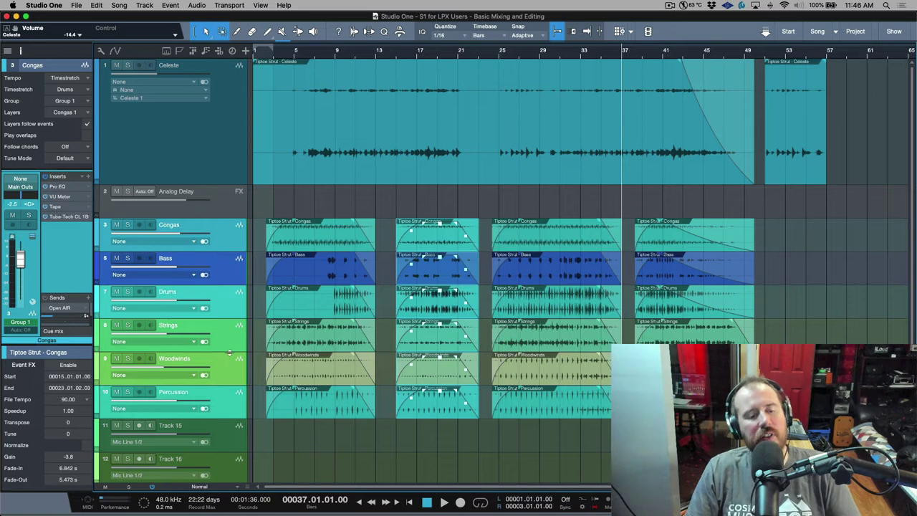
- Set the fade-in of all grouped events to 10 ms, and lengthen it to about 3 s on the events themselves
left_click_drag(775, 250, 262, 414)
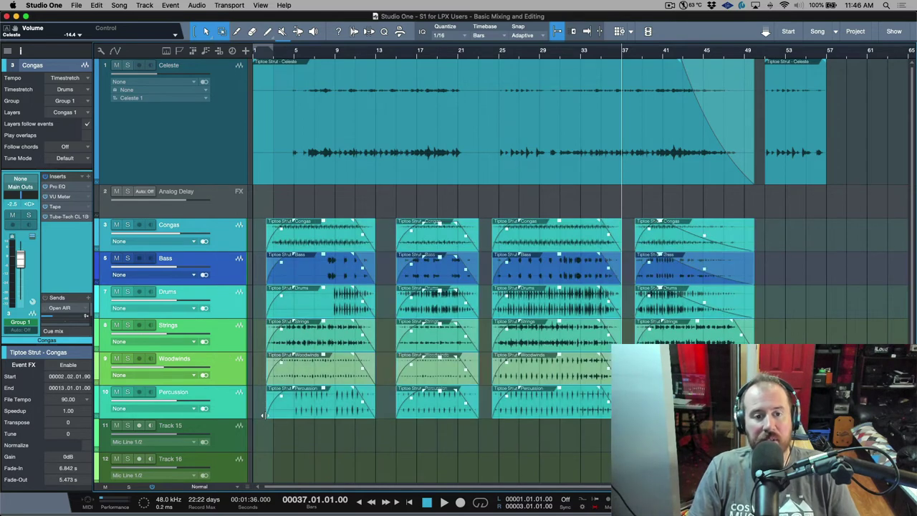
left_click(68, 467)
type("10ms")
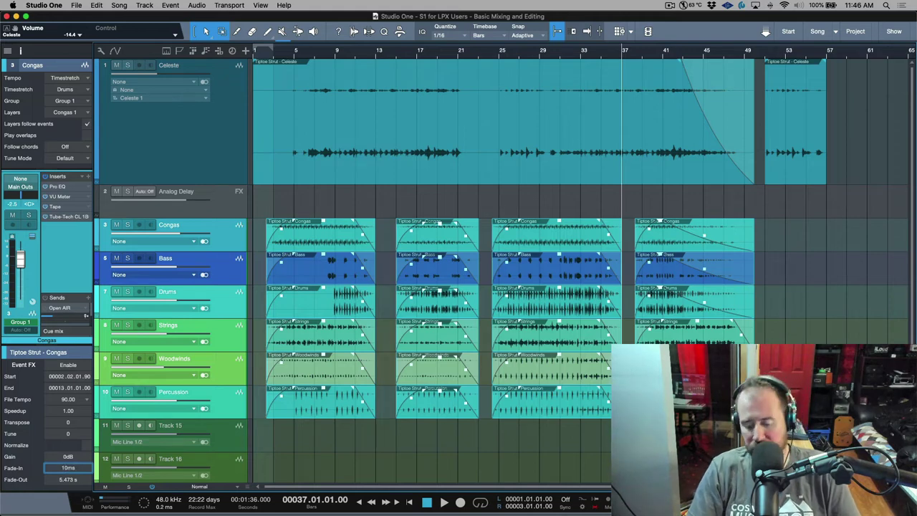
key("Return")
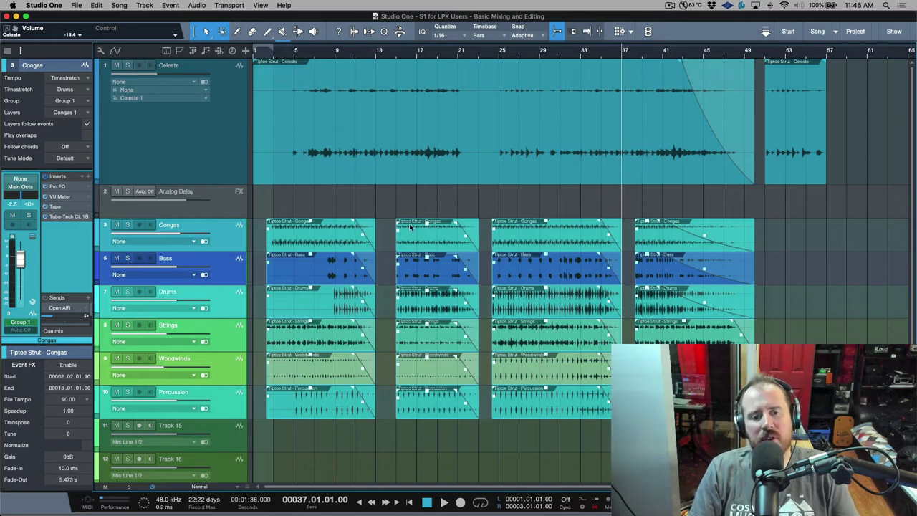
left_click_drag(399, 226, 408, 228)
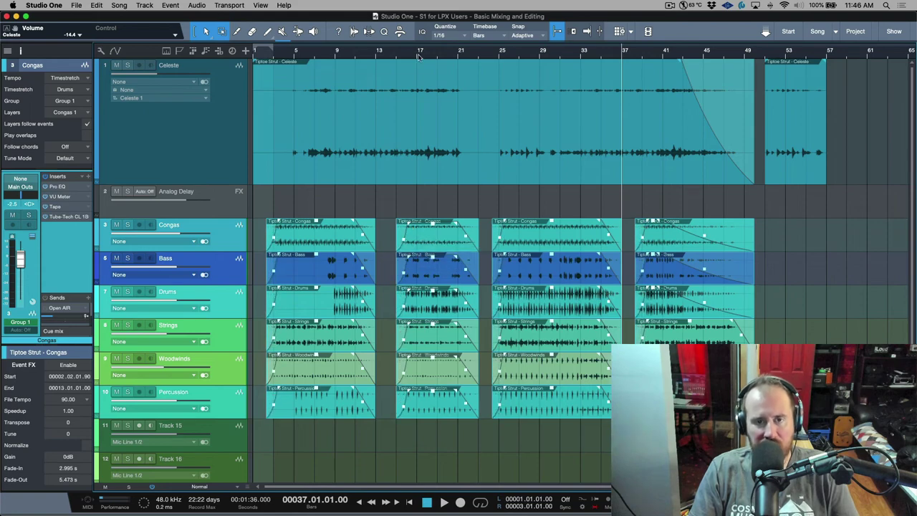
- Shorten the second grouped section's fade-in to about 1.96 s, bend its fade-out into an inward curve, and clear the selection
scroll(420, 55, "up", 3)
scroll(420, 54, "up", 3)
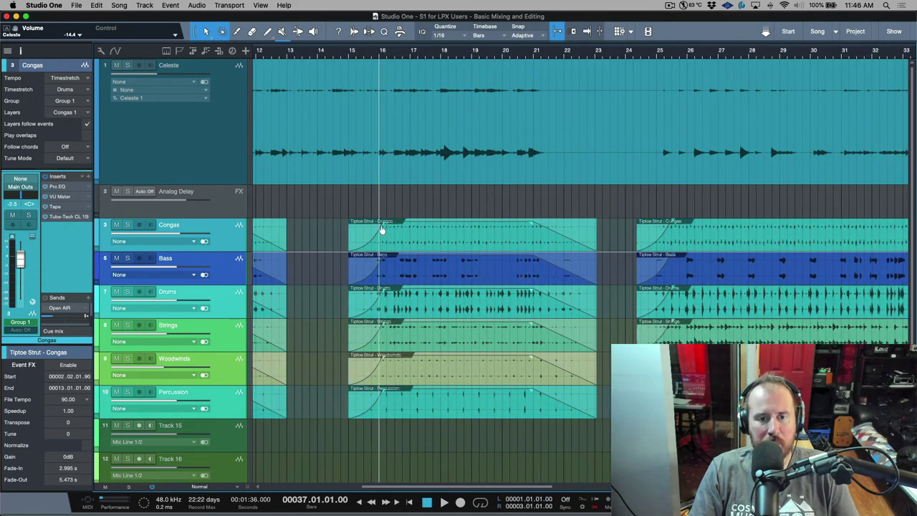
left_click_drag(383, 228, 371, 230)
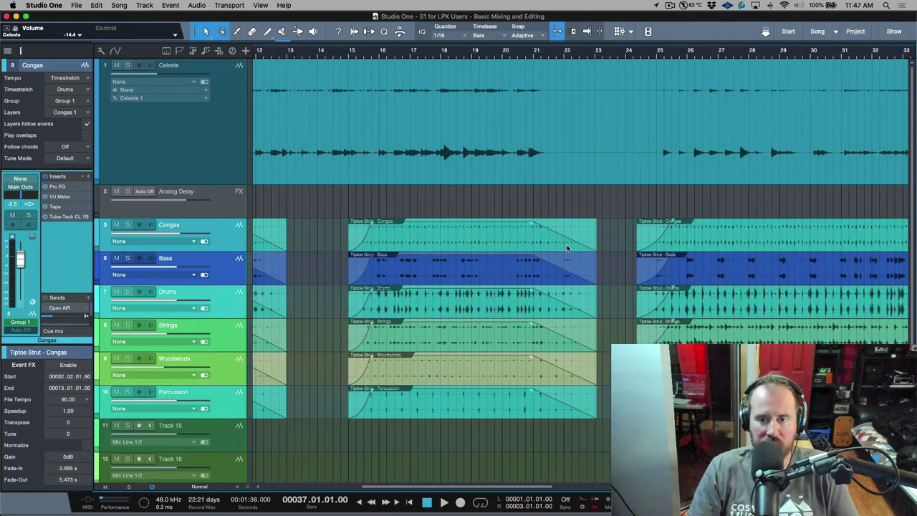
left_click(563, 247)
left_click_drag(563, 237, 563, 243)
key("w")
key("w")
key("w")
key("w")
key("w")
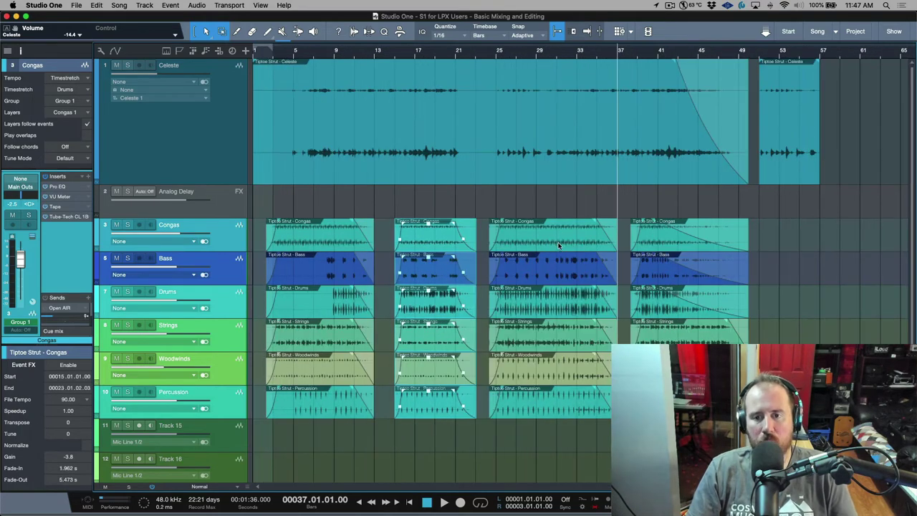
left_click(792, 244)
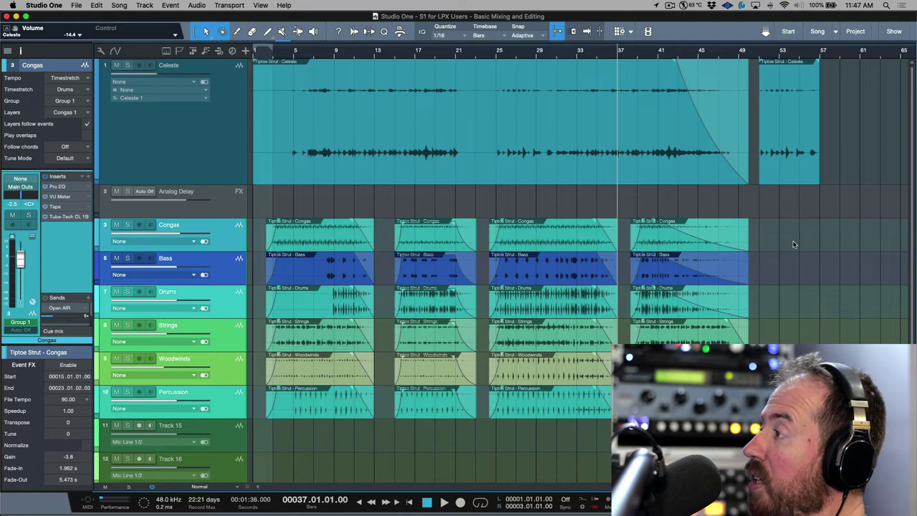
- Group Track 15, Track 16 and Track 17 in the console under the name Group 2
key("F3")
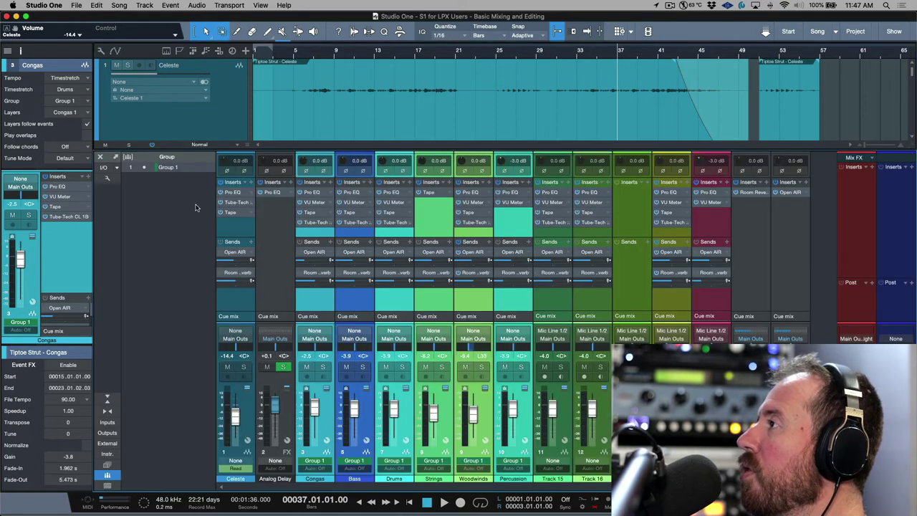
left_click(143, 167)
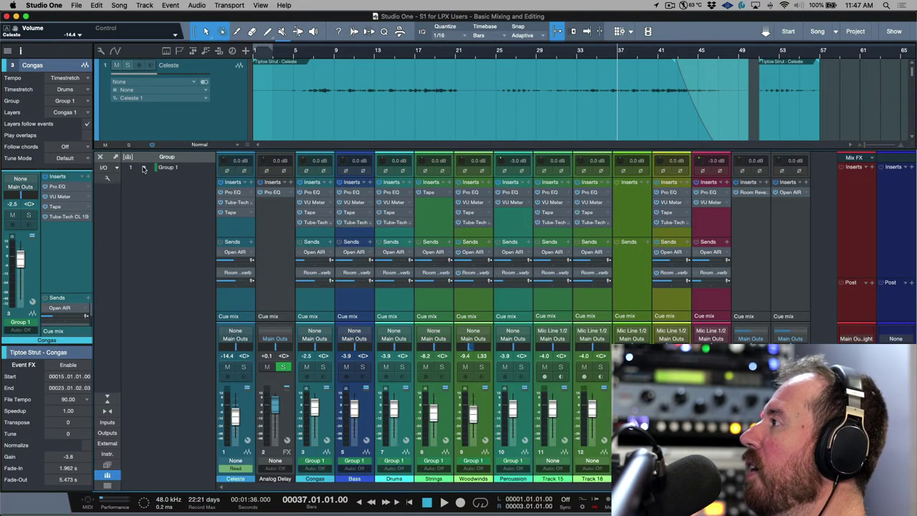
left_click(562, 301)
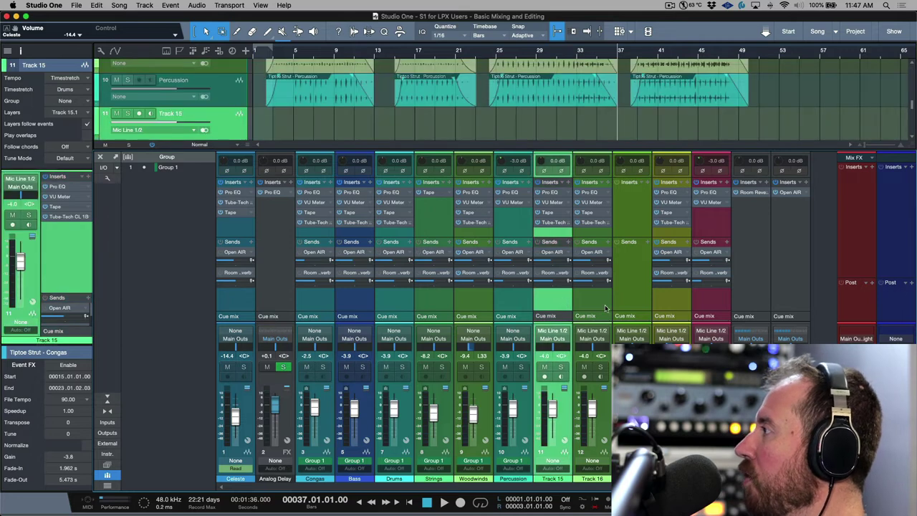
left_click(628, 301, "shift")
key("super+g")
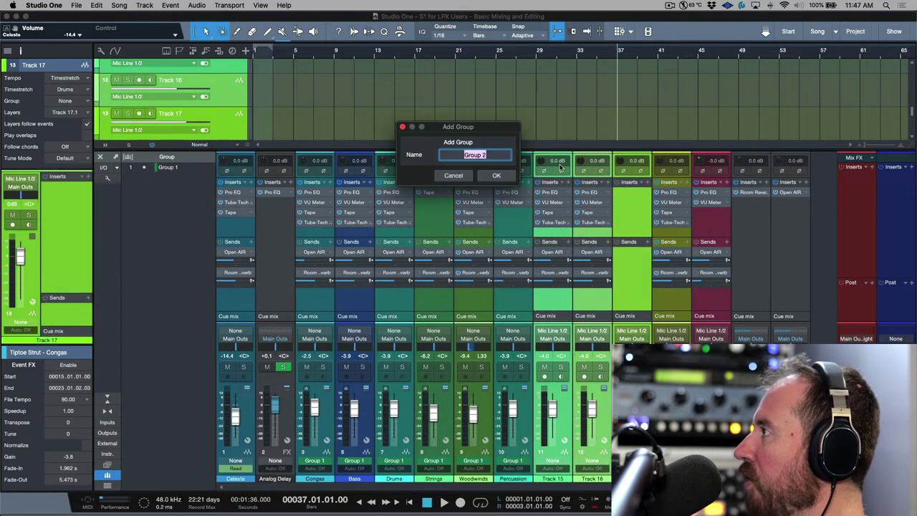
left_click(499, 176)
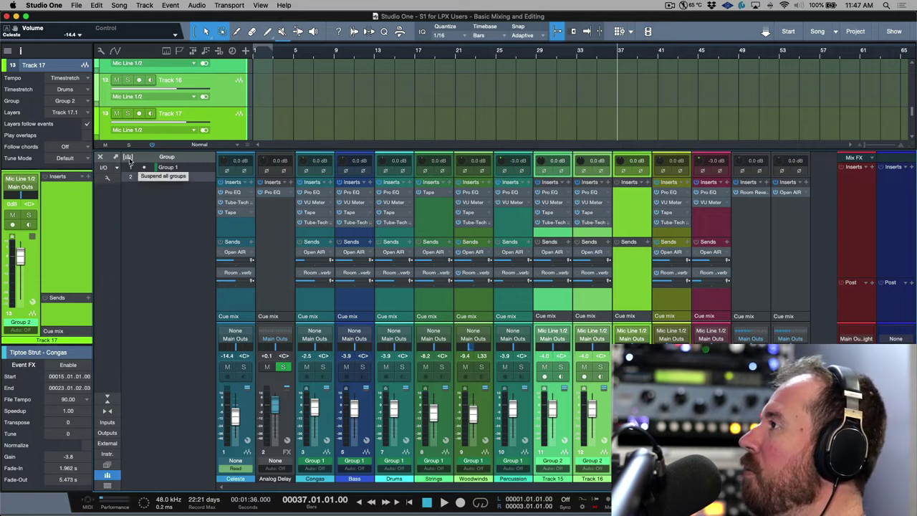
- Suspend and restore all groups at once, and switch Group 1 and Group 2 off and on individually
left_click(128, 158)
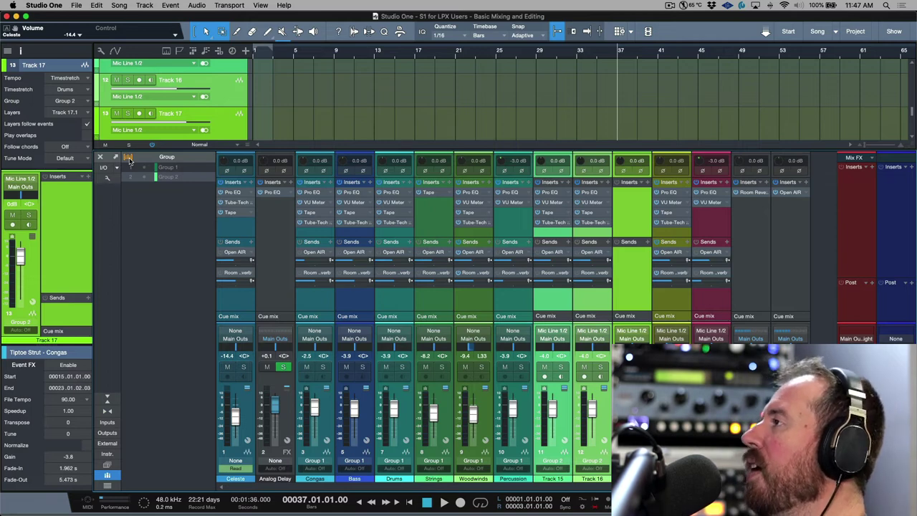
left_click(130, 162)
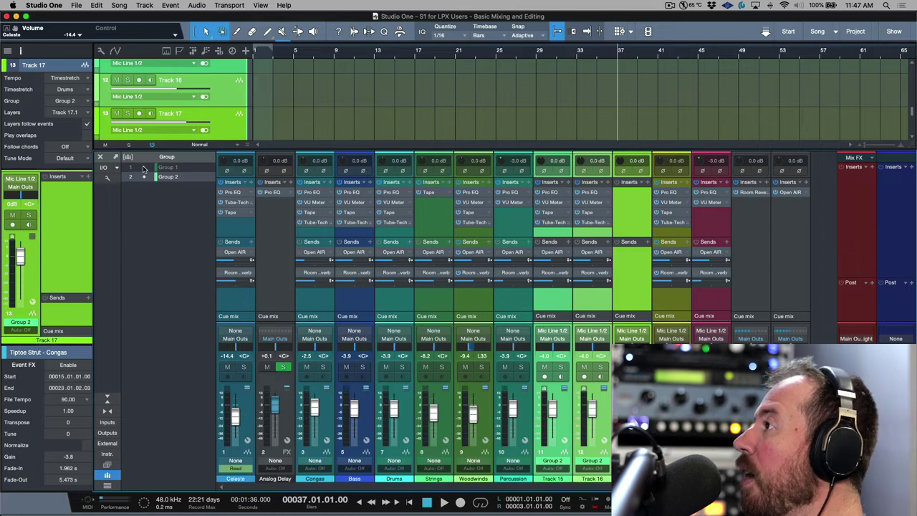
left_click(144, 178)
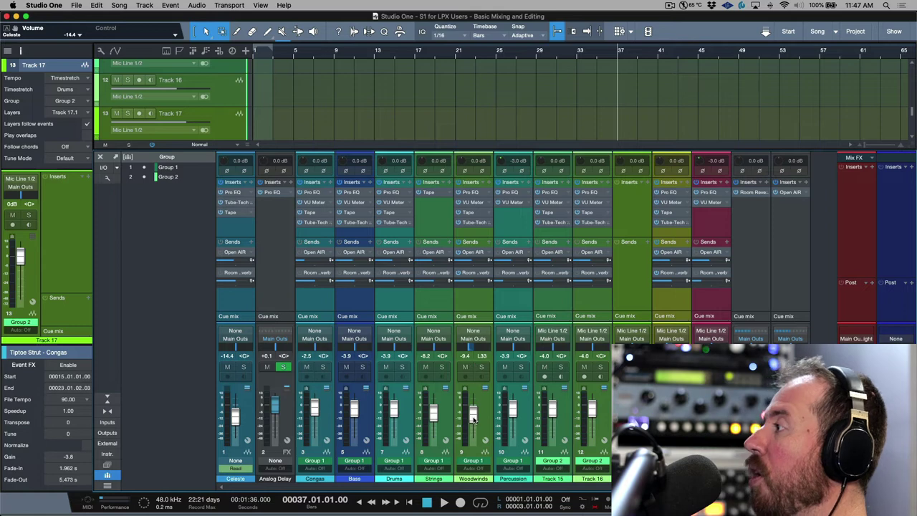
- Raise the Woodwinds fader alone to -6.3 dB, and enable Volume in the Group 1 settings
left_click_drag(473, 421, 473, 414)
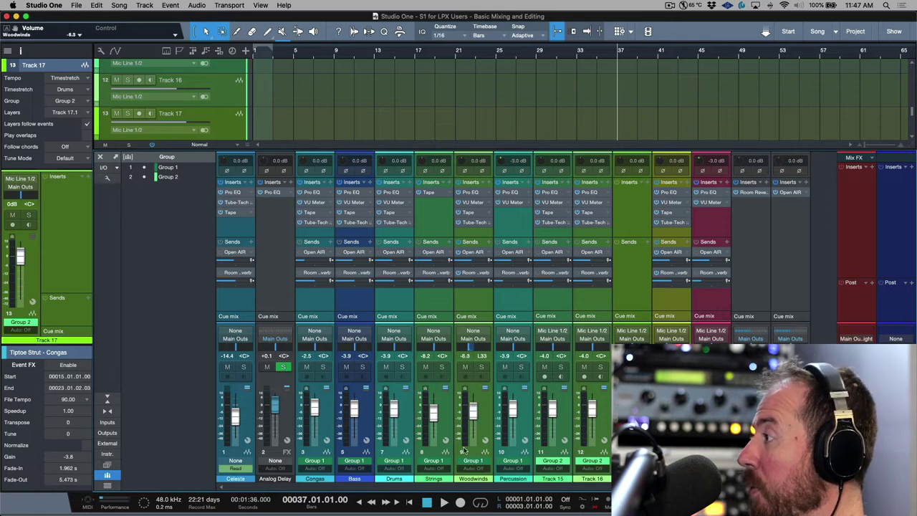
left_click(484, 464)
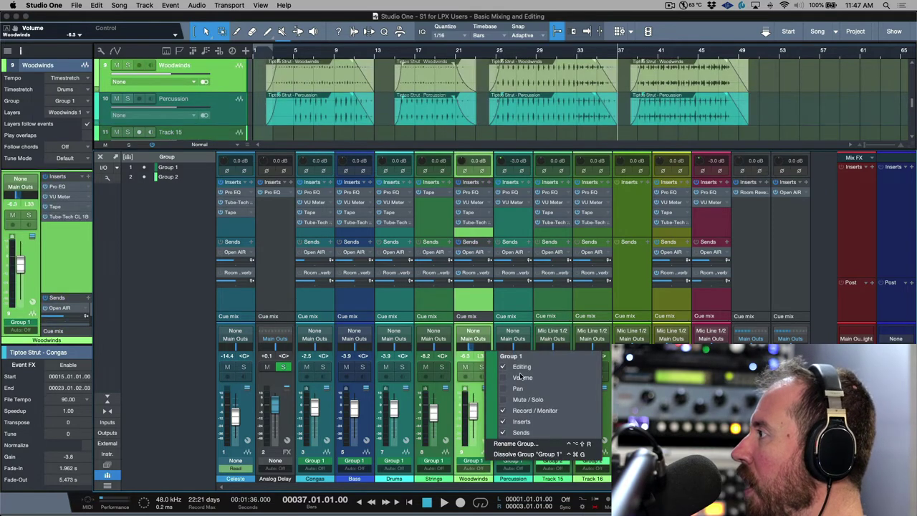
left_click(480, 309)
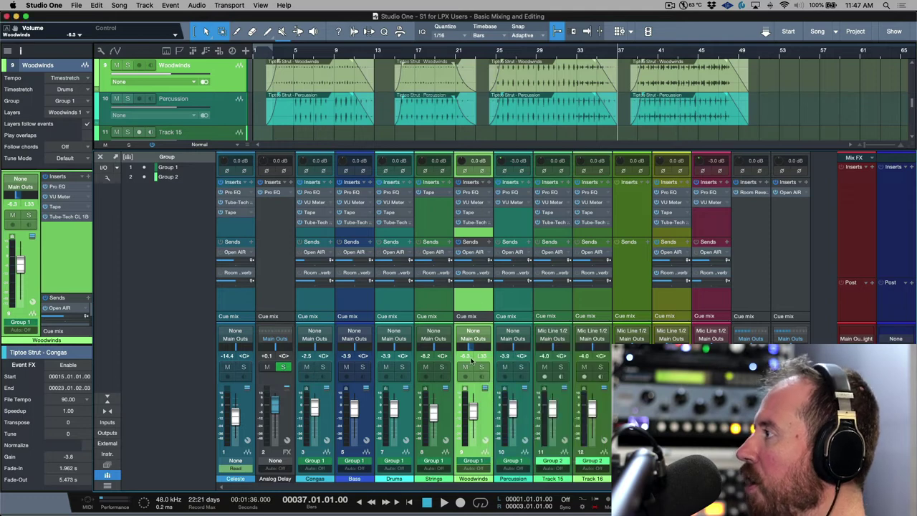
- Lower the Group 1 faders together until Woodwinds is at -7.2 dB, and set the Drums fader independently to -6.6 dB
left_click_drag(471, 413, 399, 396)
key("alt")
key("shift")
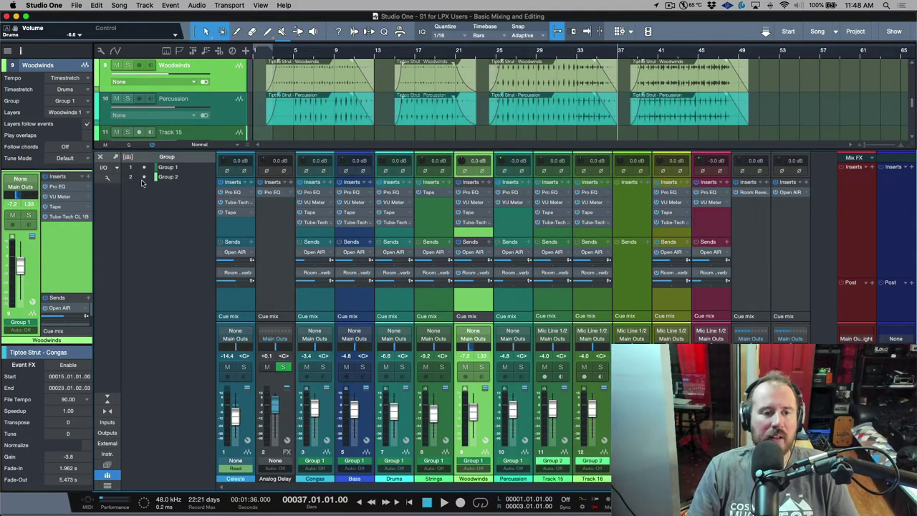
- Deactivate Group 1 and Group 2, and close the console to return to the arrangement
left_click_drag(144, 167, 146, 228)
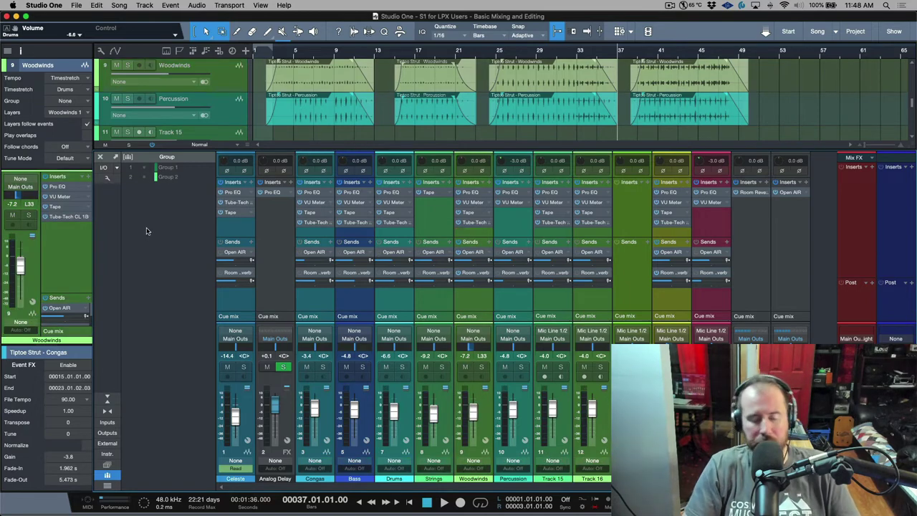
key("F3")
scroll(288, 108, "up", 5)
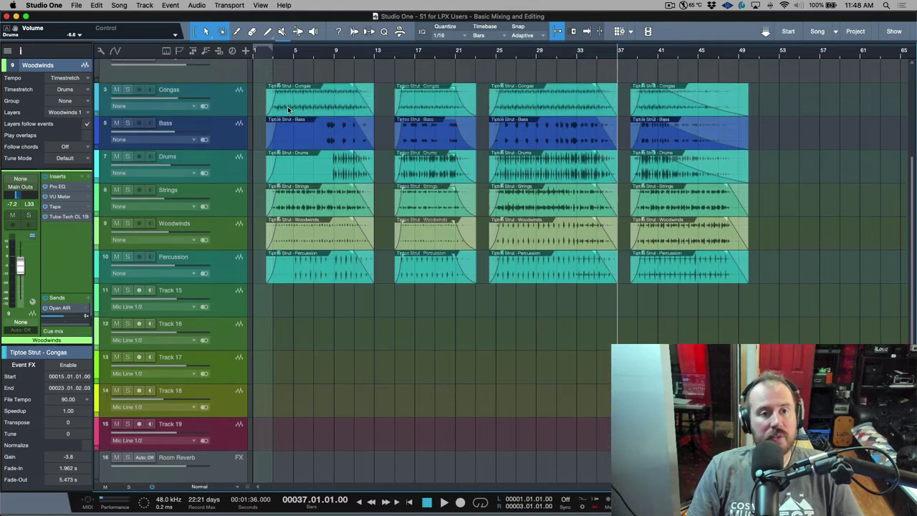
- Review the Paint tool's drawing shapes and choose Freehand
left_click(269, 36)
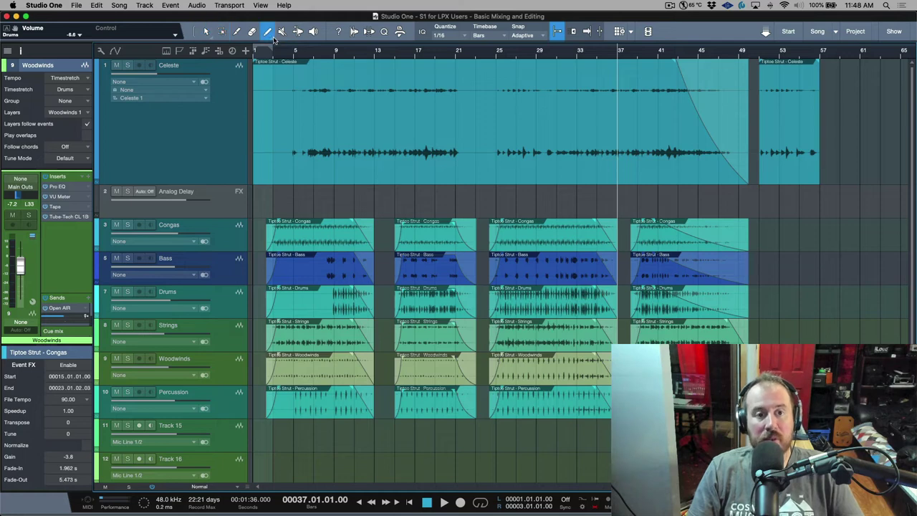
left_click(274, 39)
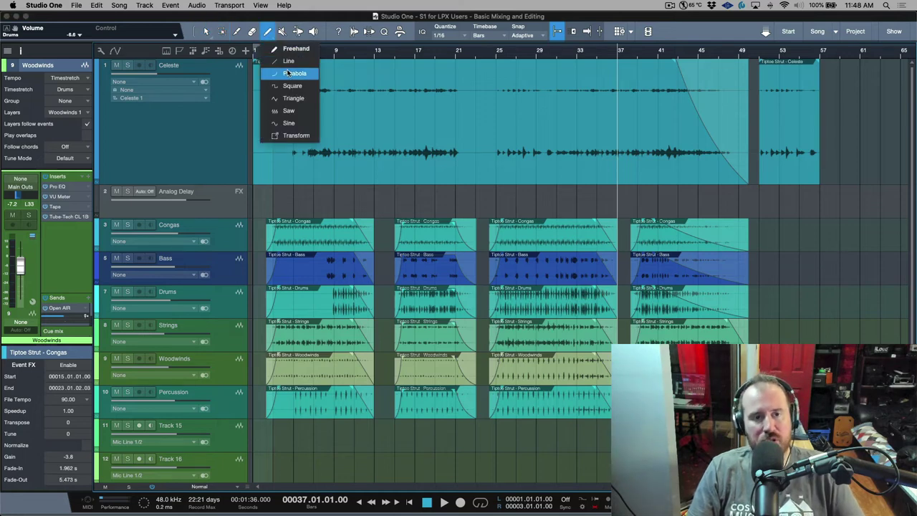
left_click(290, 48)
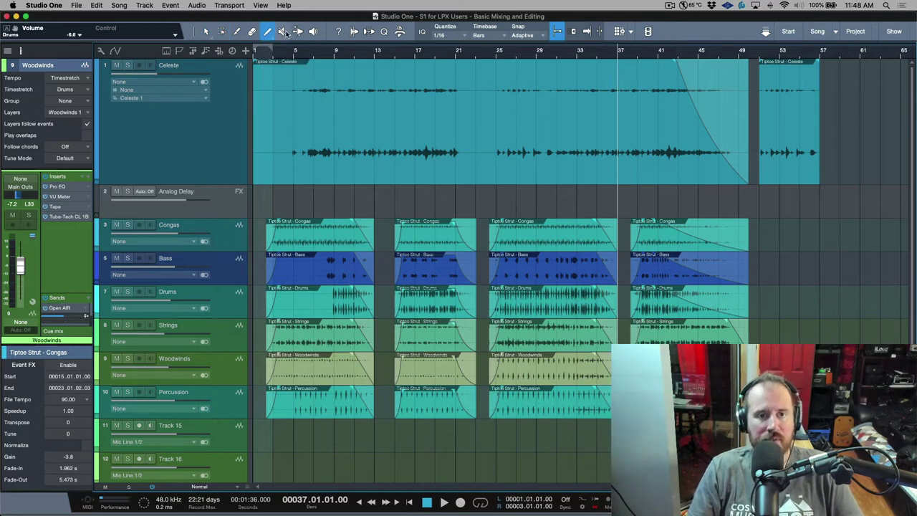
- Mute both Celeste events with the Mute tool
left_click(282, 34)
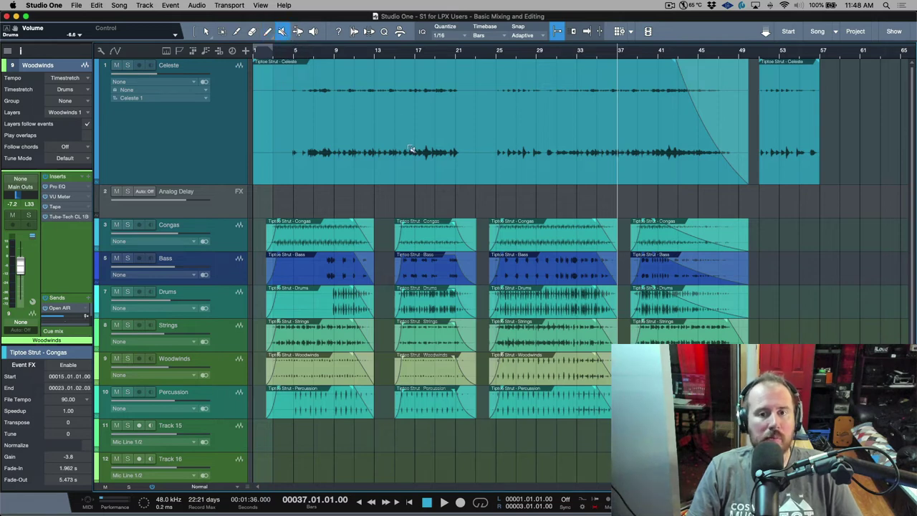
left_click(411, 149)
left_click(775, 175)
- Mute the third-section Congas and Bass events one by one, and unmute them both again
left_click(565, 244)
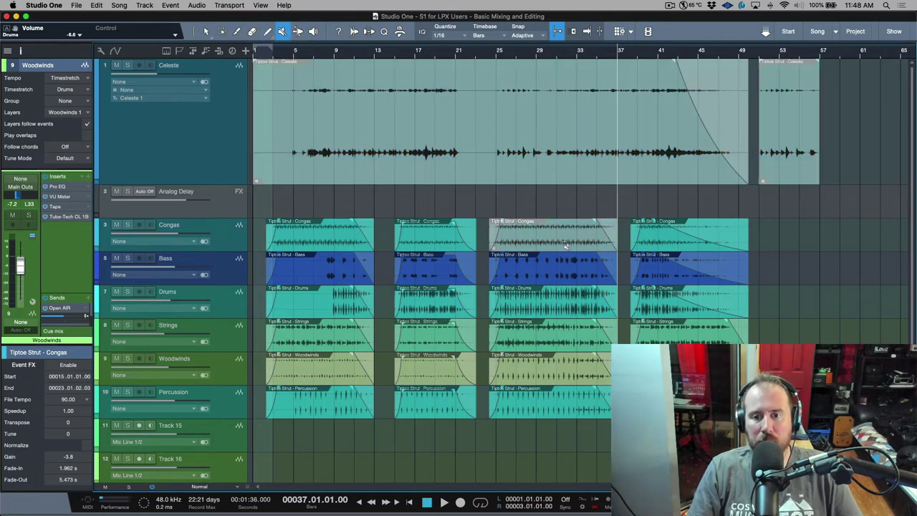
left_click(563, 274)
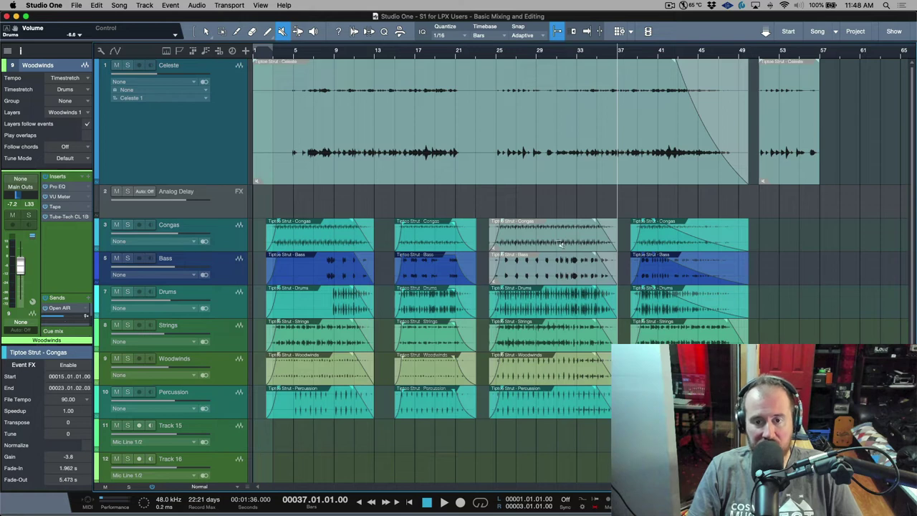
left_click(560, 243)
left_click(564, 276)
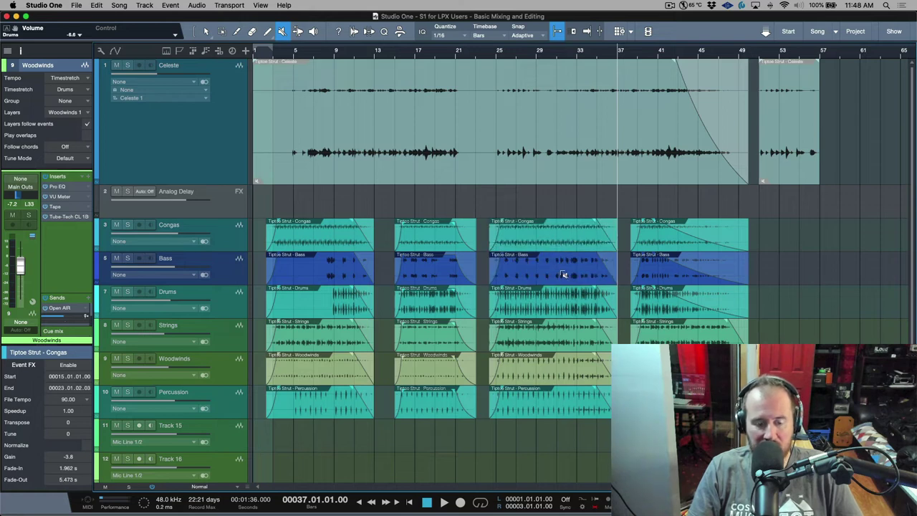
- Return to the Arrow tool, keeping the Mute Tool as its alternative tool
left_click(212, 40)
left_click(212, 40)
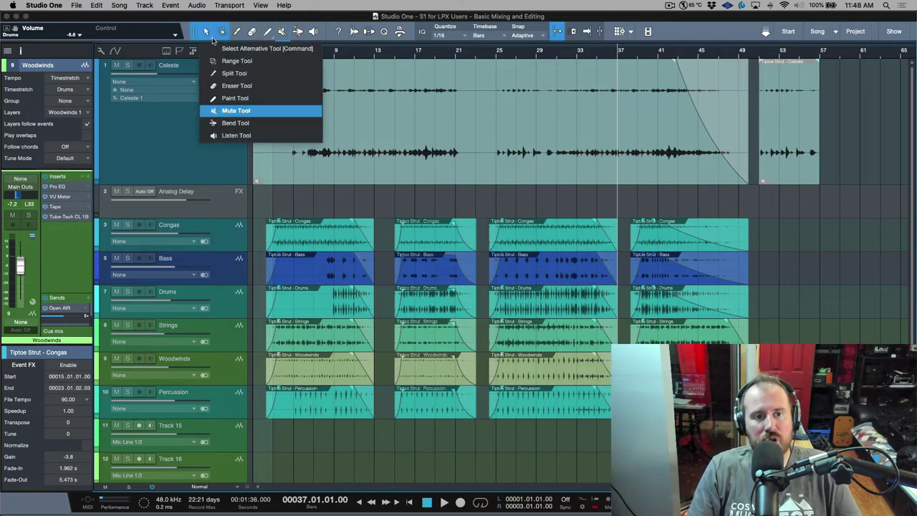
left_click(276, 20)
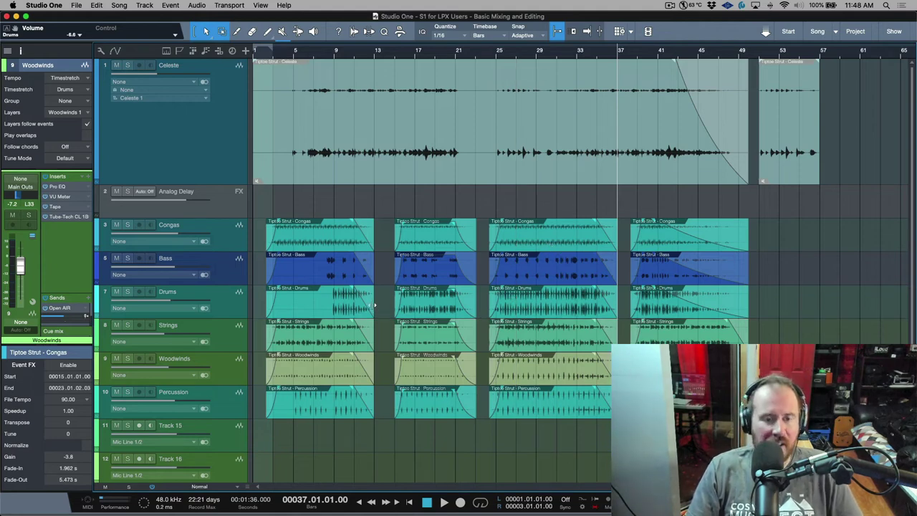
left_click(195, 32)
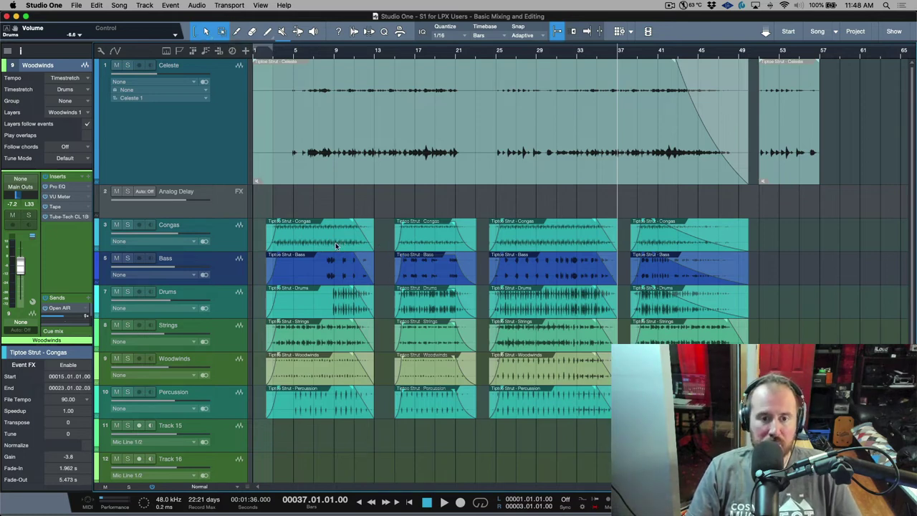
- Mute events in one sweep along the Congas track and down the first section of all six tracks, undoing each sweep
mouse_move(340, 247)
left_mouse_down()
mouse_move(409, 259)
mouse_move(775, 241)
mouse_move(748, 254)
left_mouse_up()
key("super+z")
left_click_drag(345, 241, 335, 496)
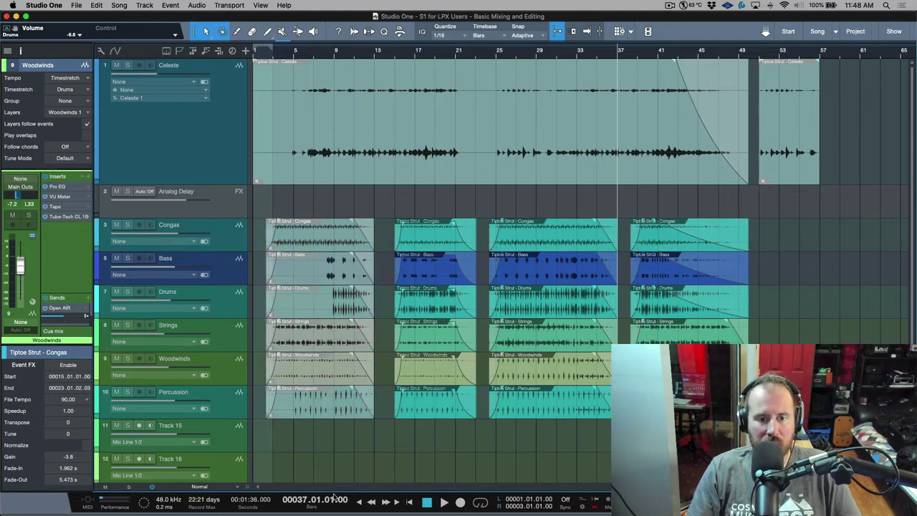
key("super+z")
- Select all events on the Congas through Percussion tracks and mute them together
left_click_drag(810, 242, 276, 409)
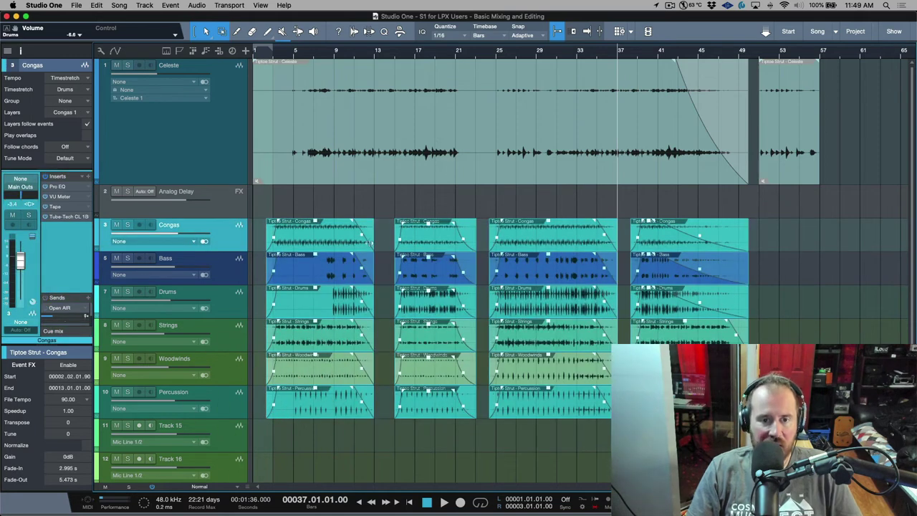
left_click(345, 246, "super")
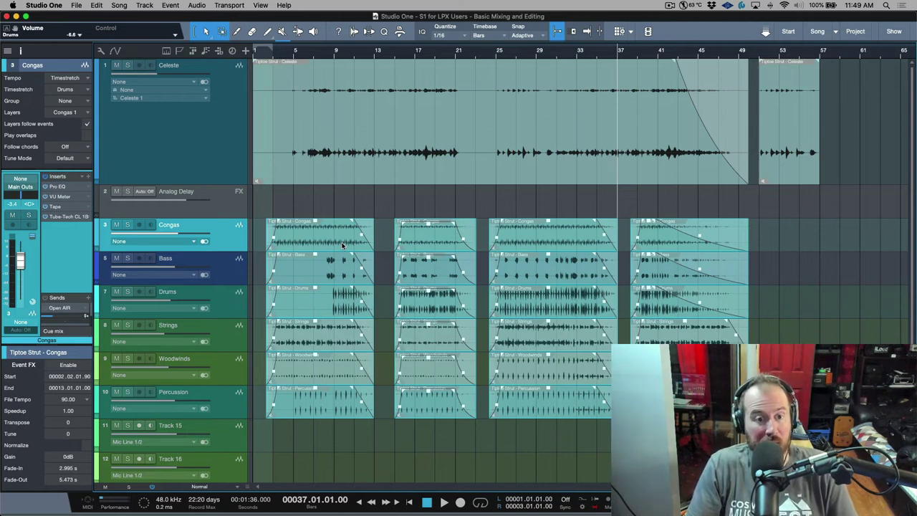
- Look at the Bend and Listen tools, return to the Arrow tool, and unmute all Congas through Percussion events
left_click(298, 33)
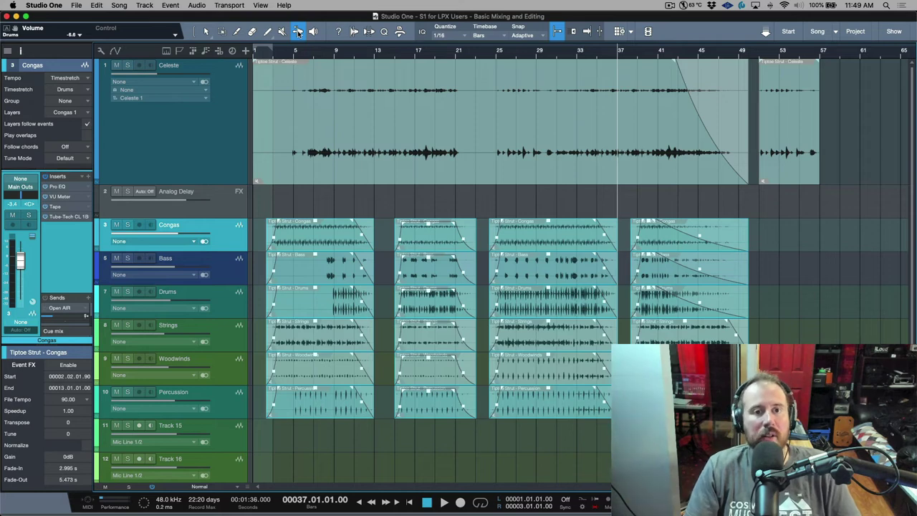
left_click(312, 32)
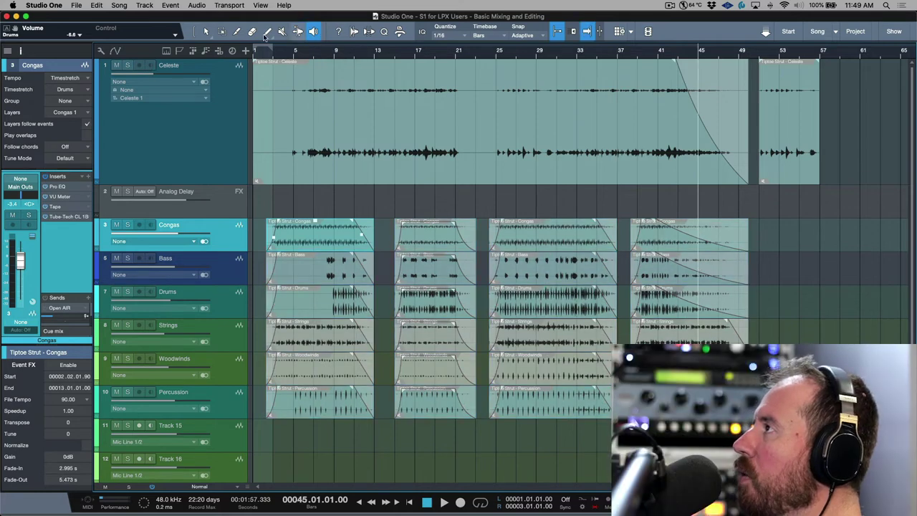
left_click(206, 31)
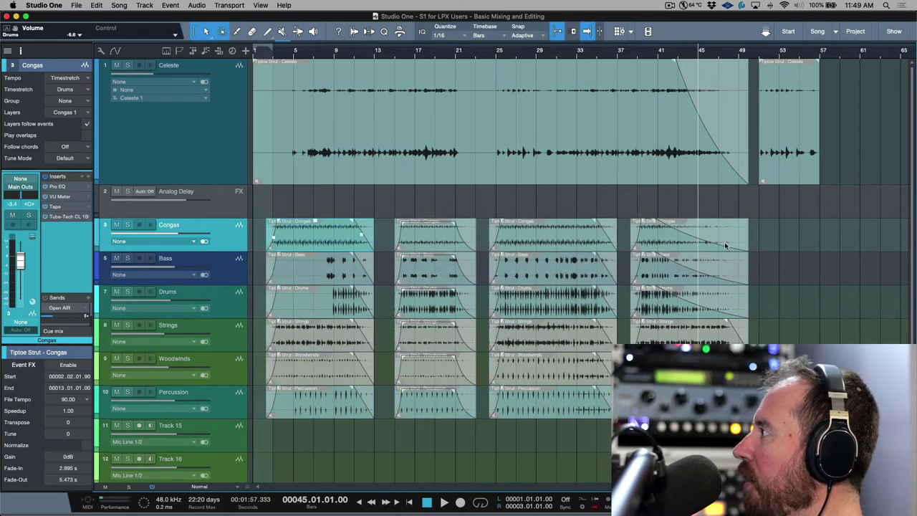
mouse_move(704, 247)
left_mouse_down()
mouse_move(368, 250)
mouse_move(387, 266)
mouse_move(716, 315)
mouse_move(442, 313)
mouse_move(330, 376)
mouse_move(429, 410)
mouse_move(544, 358)
mouse_move(595, 428)
left_mouse_up()
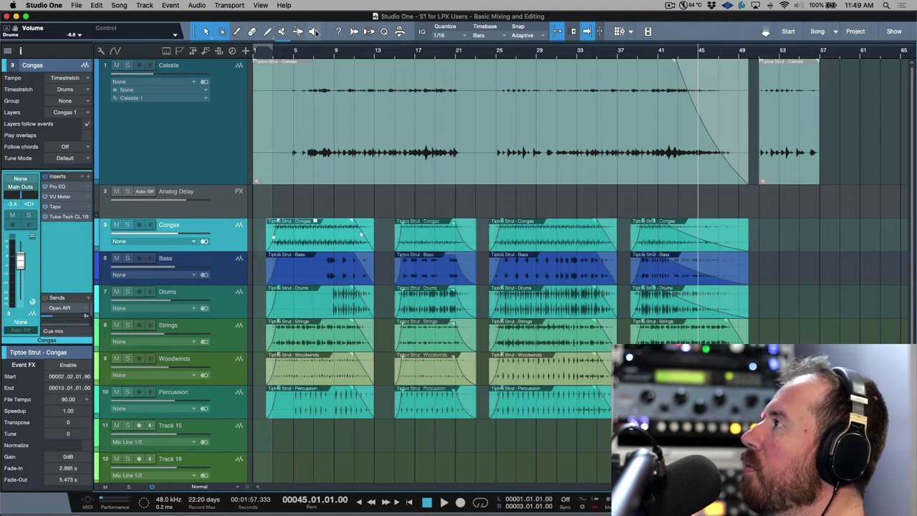
- Audition the Bass events in isolation with the Listen tool, from bar 41 and from bar 31
left_click(313, 31)
left_click(662, 279)
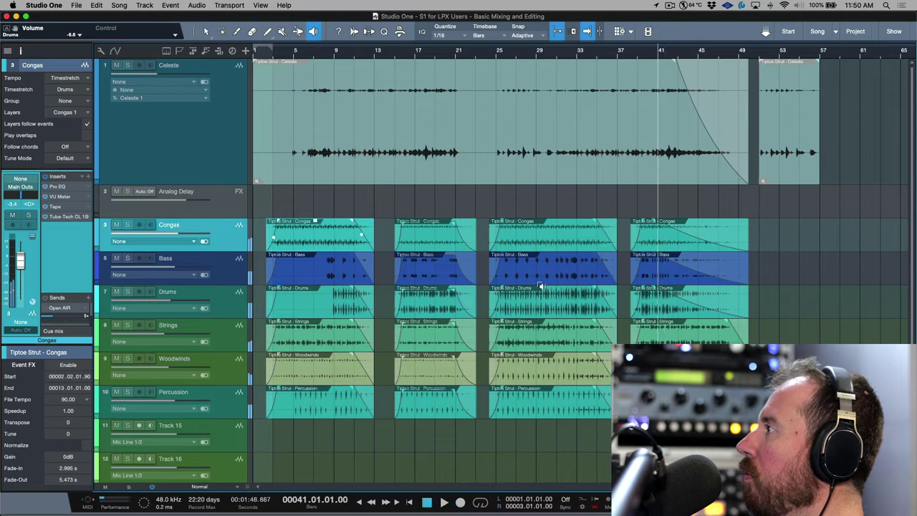
left_click(540, 284)
- Check the group status in the console, and audition the third-section Bass and Strings events individually from bar 31
key("F3")
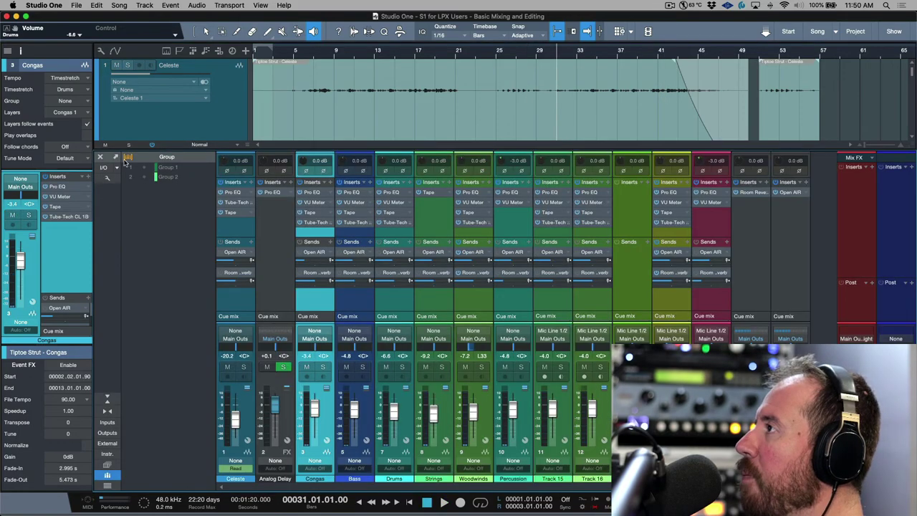
key("F3")
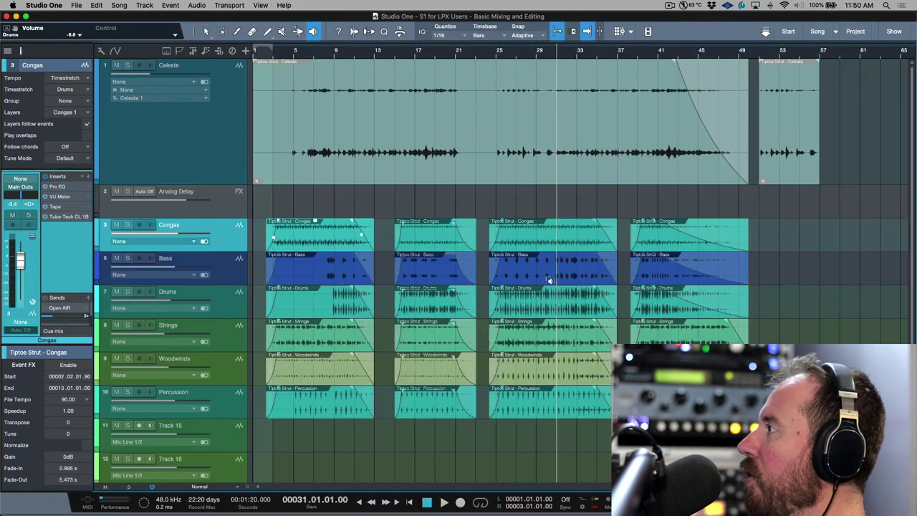
left_click(546, 275)
left_click(565, 341)
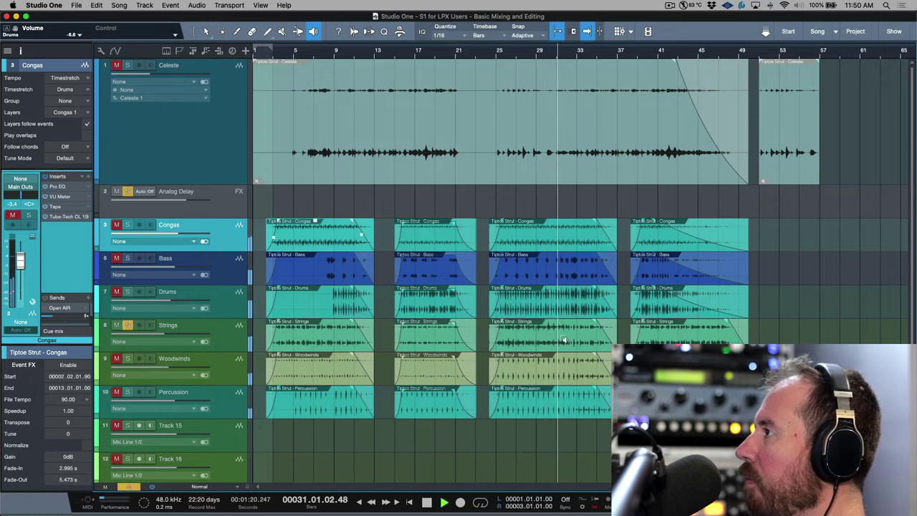
- Clear the solo on the Strings track and zoom the arrangement back out to show all tracks
left_click(128, 325)
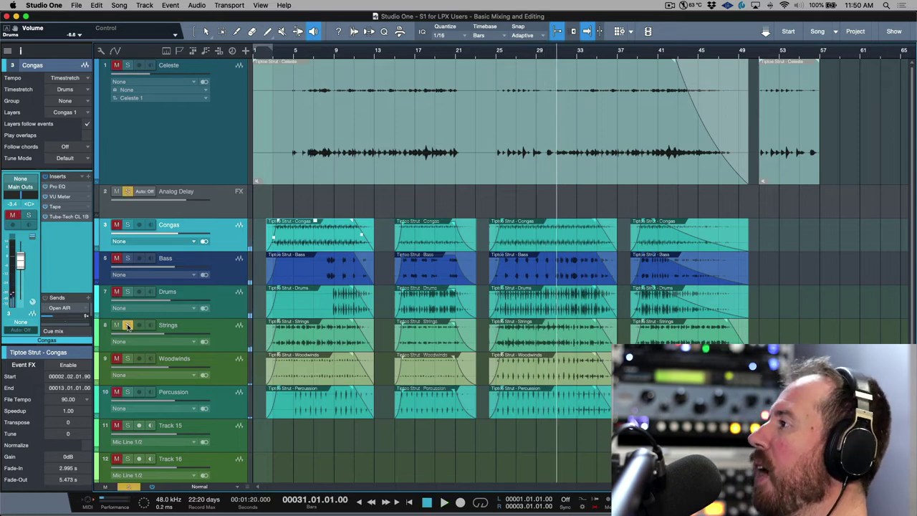
left_click(128, 326)
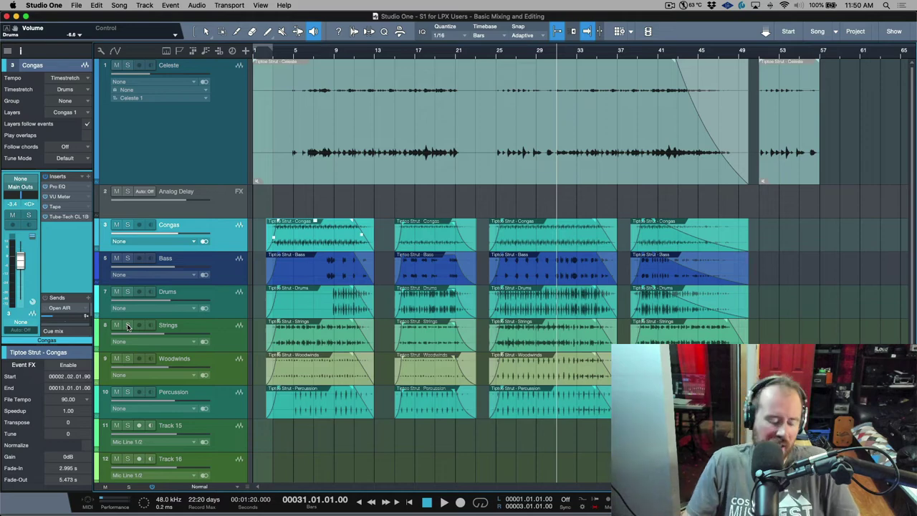
key("z")
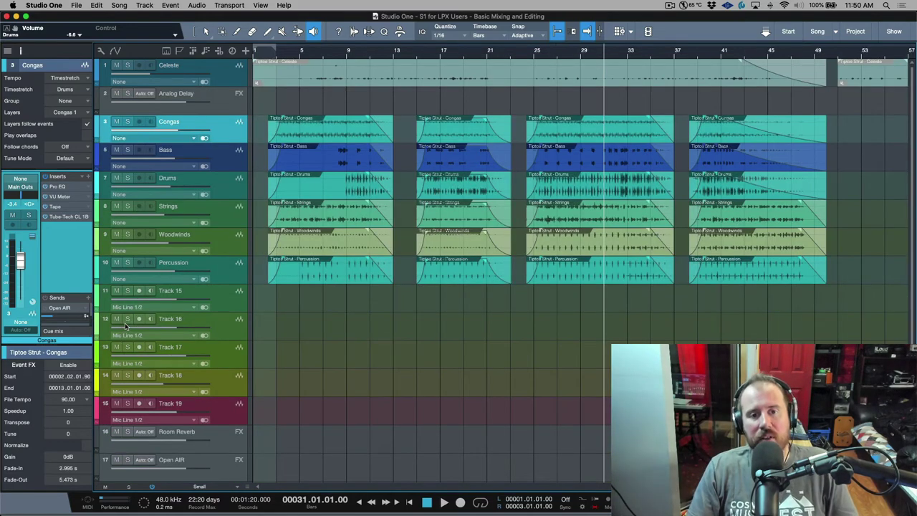
- Switch to Logic Pro, hide the mixer, select all tracks, and combine them into a Summing Stack
key("super+Tab")
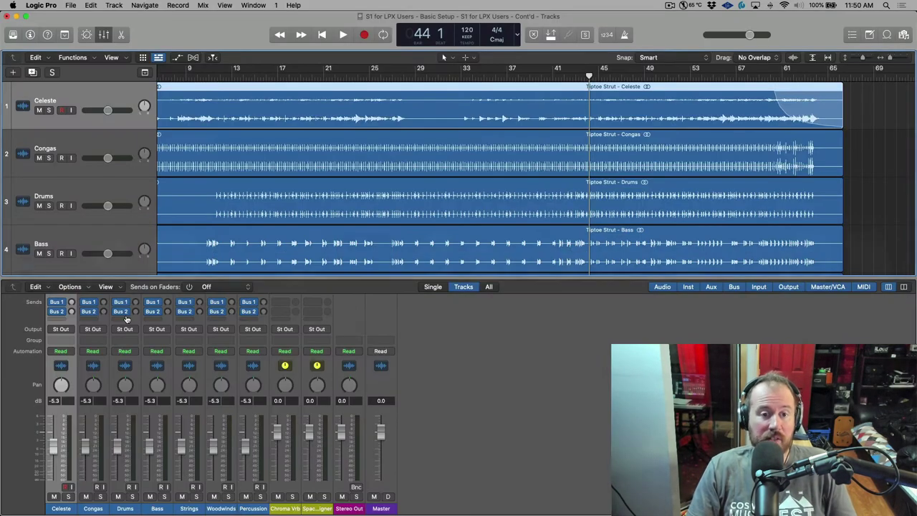
key("x")
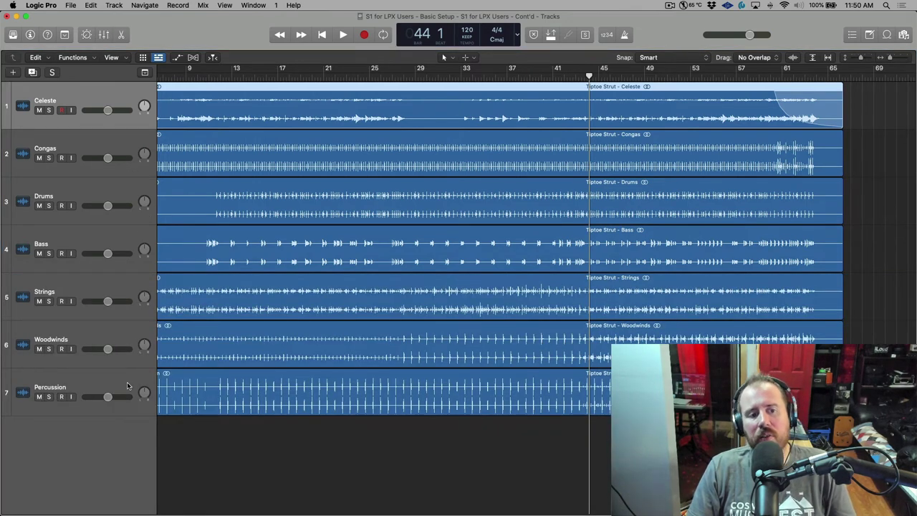
key("super+a")
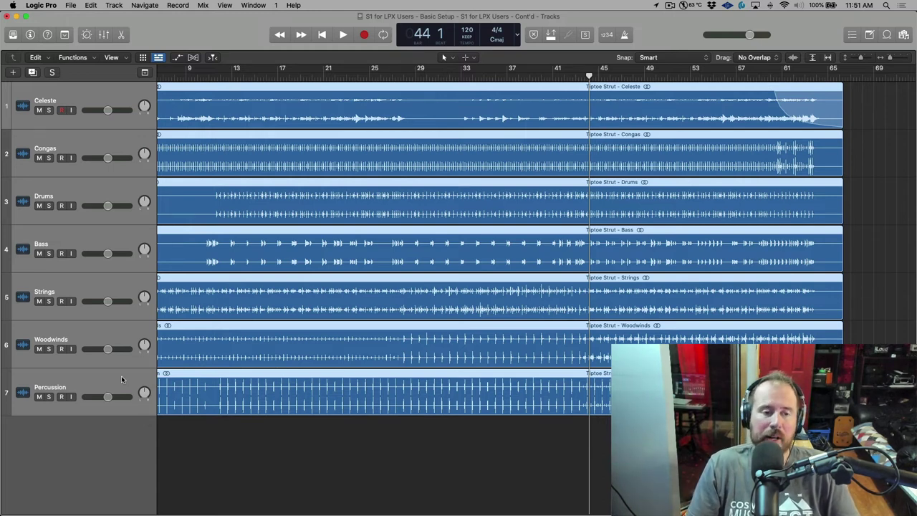
right_click(117, 93)
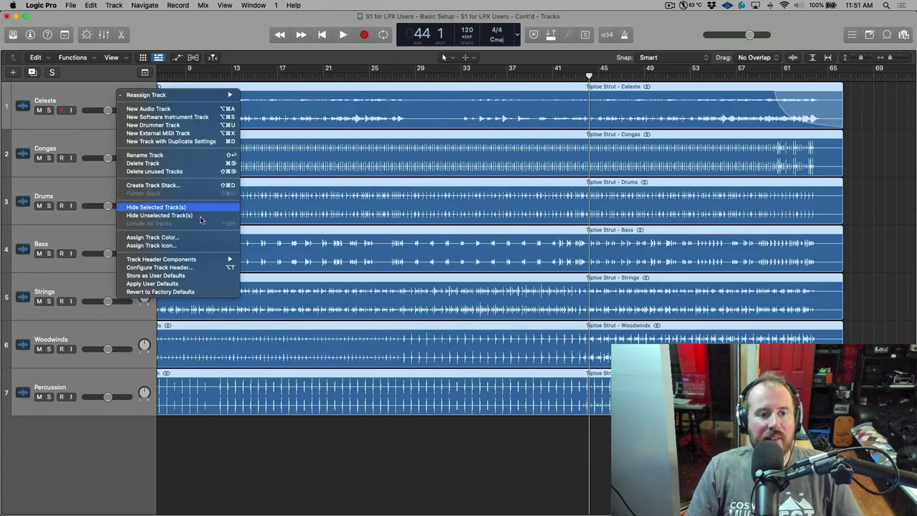
left_click(192, 185)
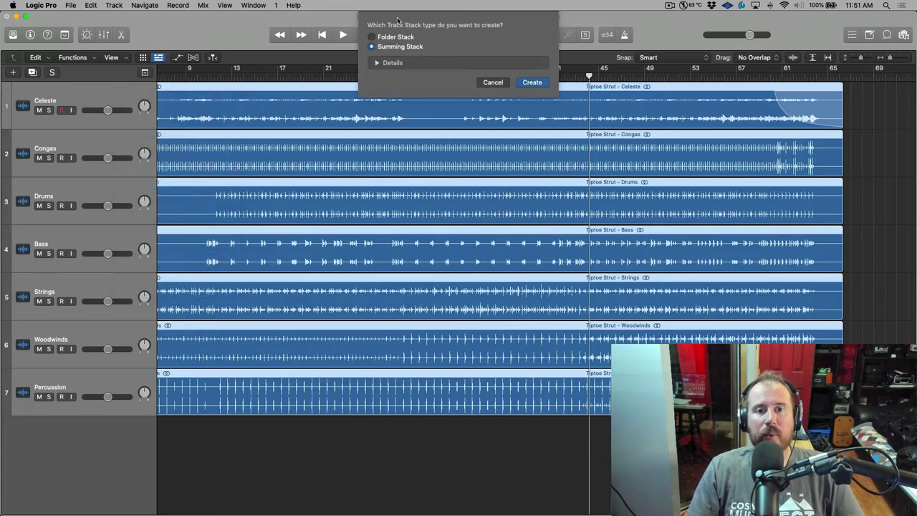
left_click(372, 37)
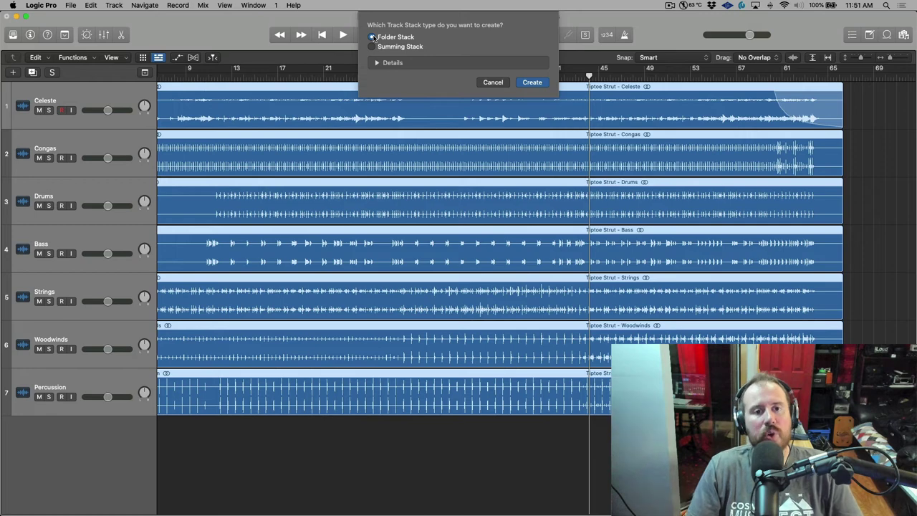
left_click(373, 46)
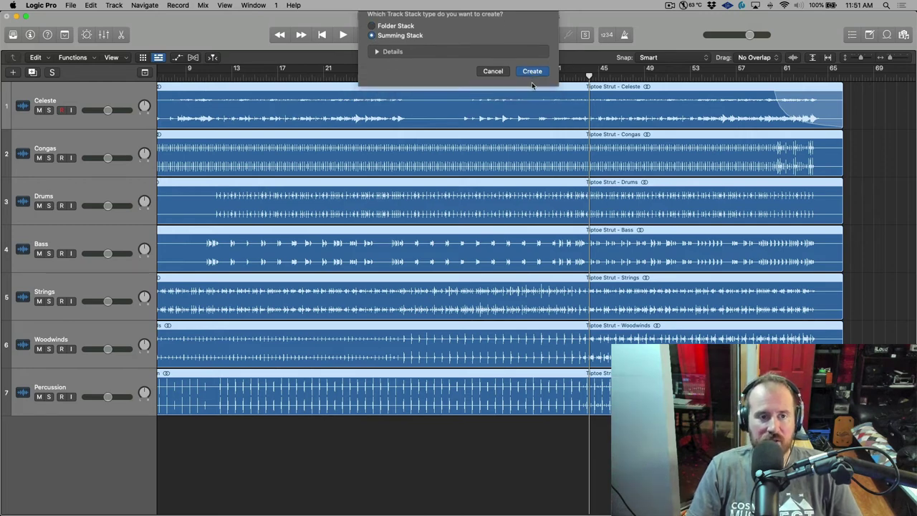
left_click(531, 81)
- Collapse and expand the new summing stack in the track list to examine its member tracks
left_click(19, 105)
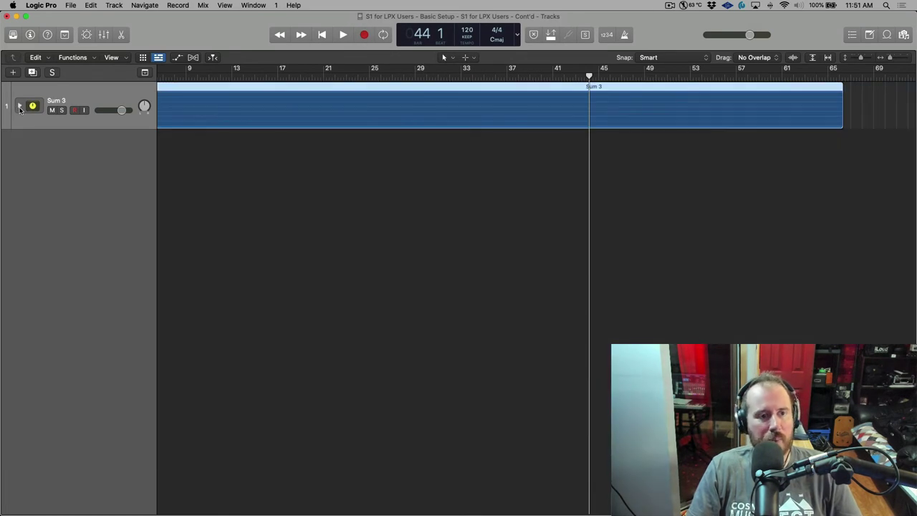
left_click(20, 106)
left_click(20, 106)
left_click(20, 106)
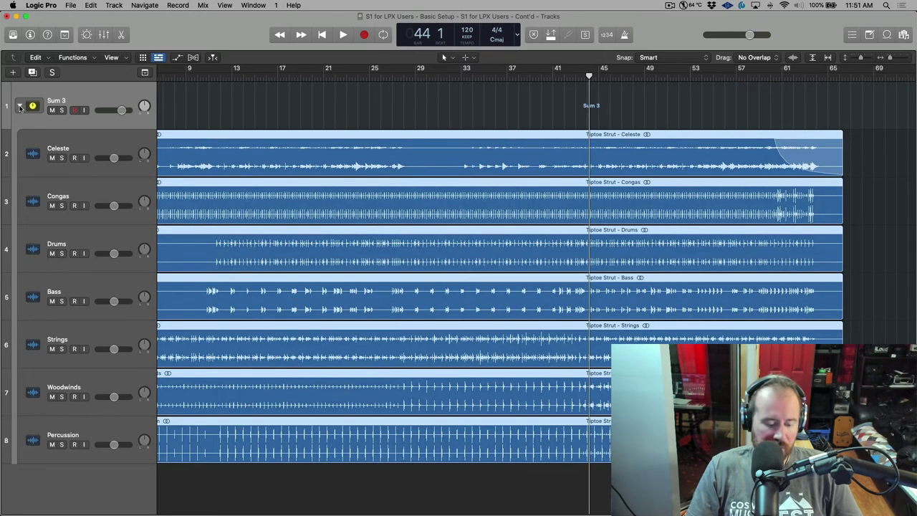
- Show the mixer, and fold and unfold the summing stack's channels there to examine how they follow the track list
key("x")
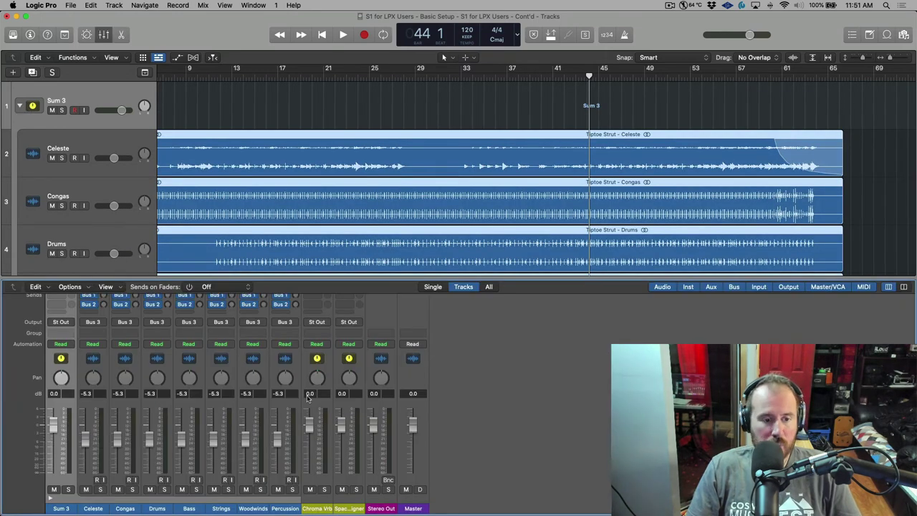
left_click(50, 499)
left_click(50, 499)
left_click(50, 499)
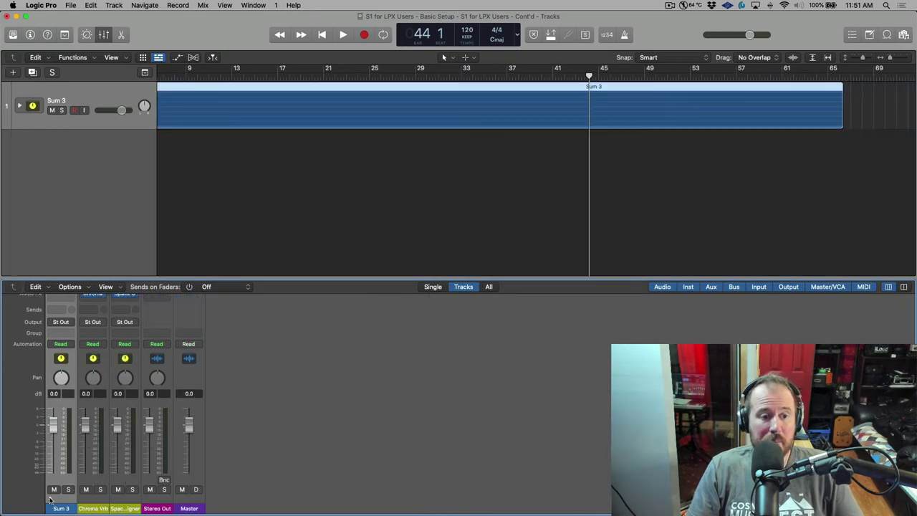
left_click(50, 499)
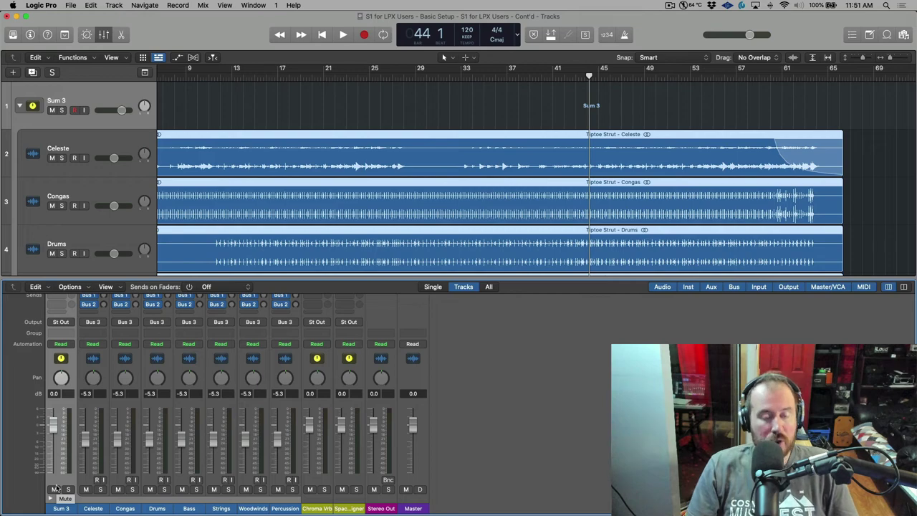
- Return to Studio One and delete the second, third and fourth section events on the Congas through Percussion tracks with the Arrow tool
key("super+Tab")
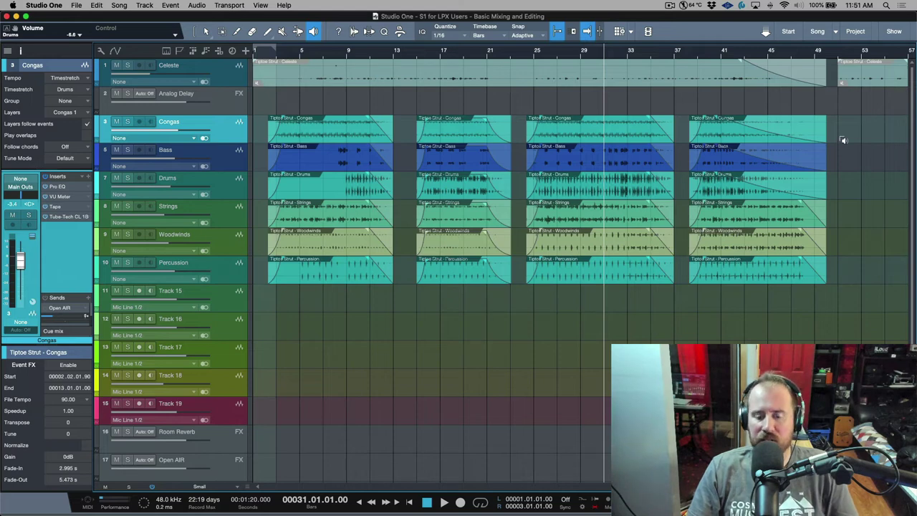
key("1")
left_click_drag(843, 139, 436, 287)
key("Delete")
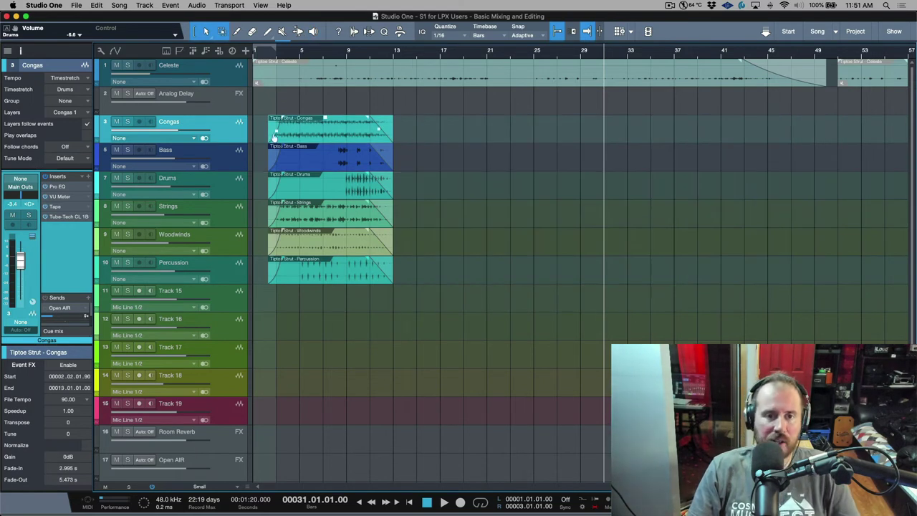
- Remove the fades from all remaining Congas through Percussion events together and extend them to run from bar 1 to bar 50
left_click_drag(255, 113, 290, 312)
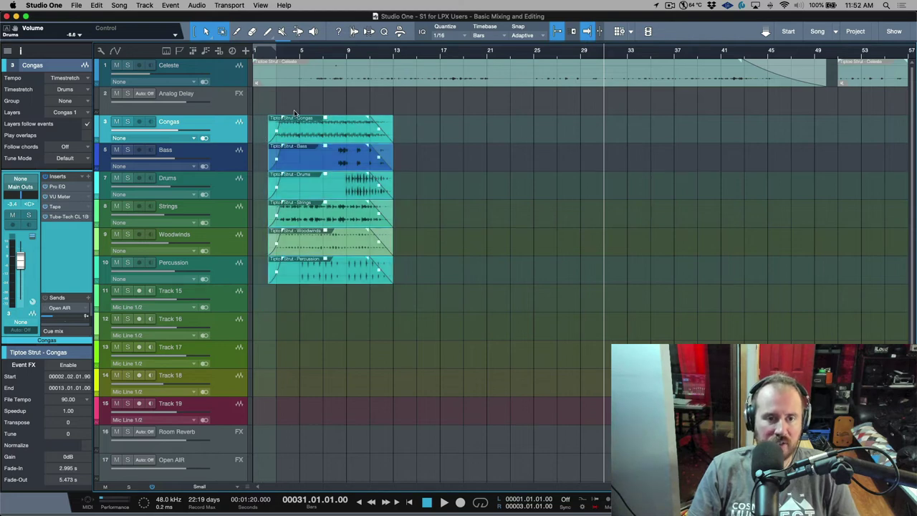
left_click_drag(282, 121, 189, 130)
left_click_drag(369, 118, 825, 140)
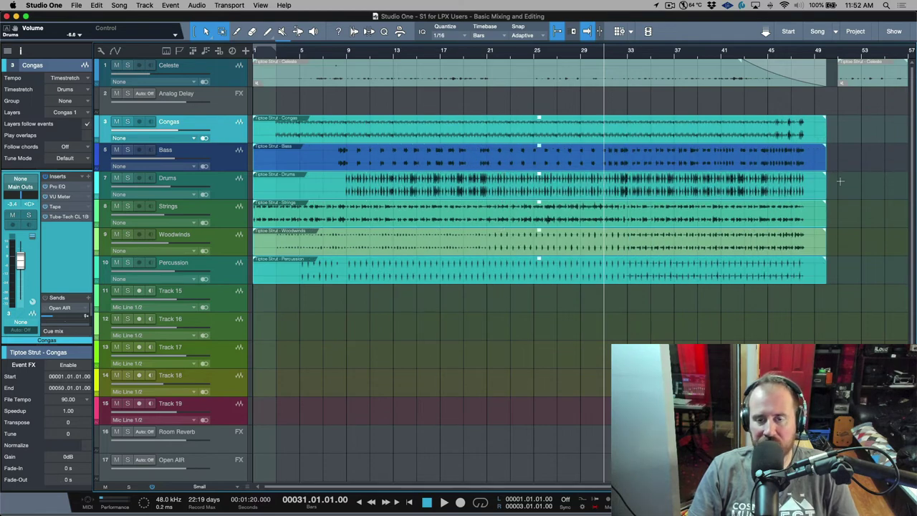
- Select the empty tracks Track 15 through Track 19 and remove them from the song
left_click(217, 302)
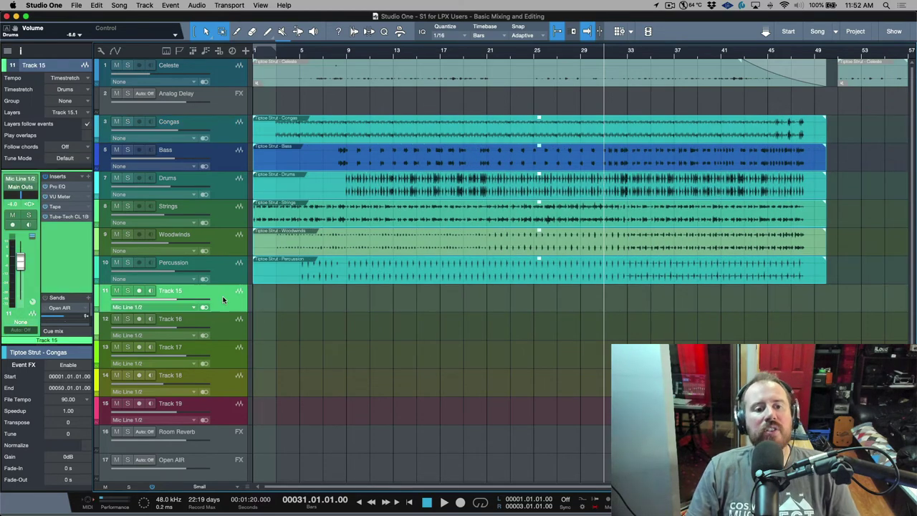
left_click(229, 392, "shift")
left_click(231, 408)
left_click(234, 298)
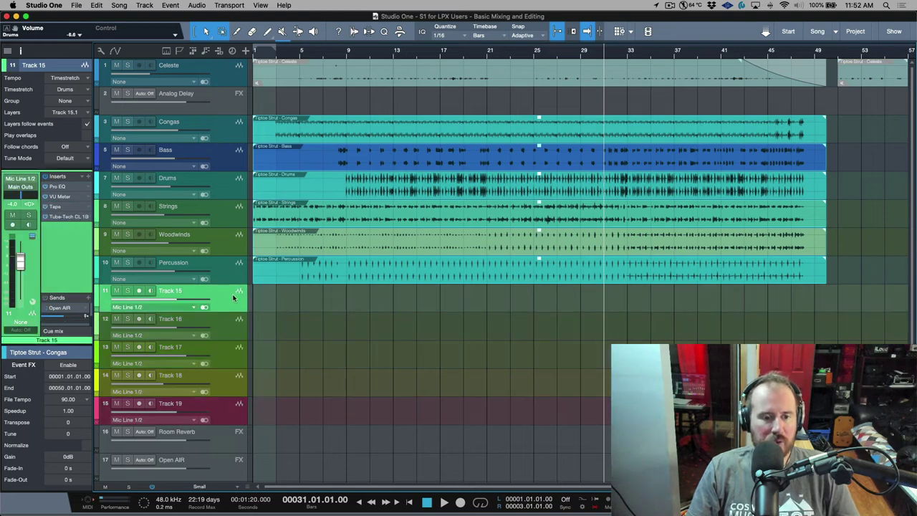
left_click(234, 418, "shift")
key("Delete")
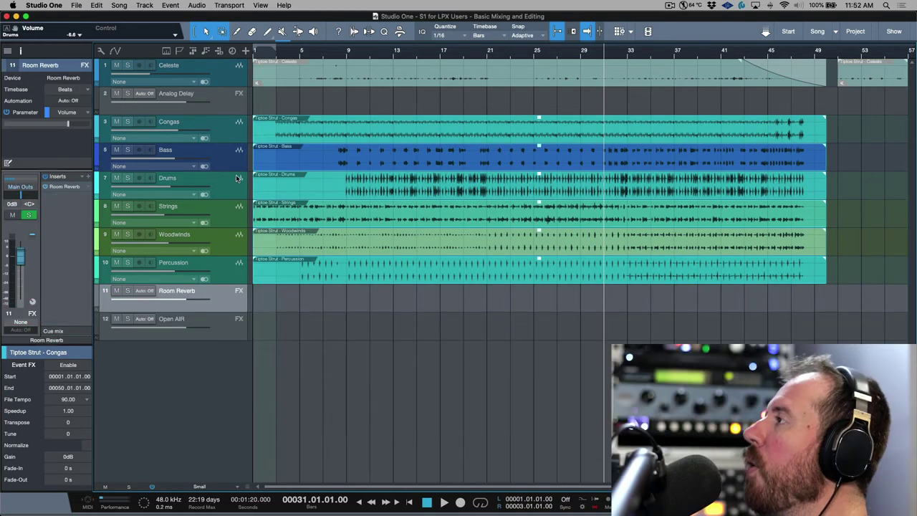
- Select the Congas through Percussion tracks and pack them into a folder track
left_click(235, 174)
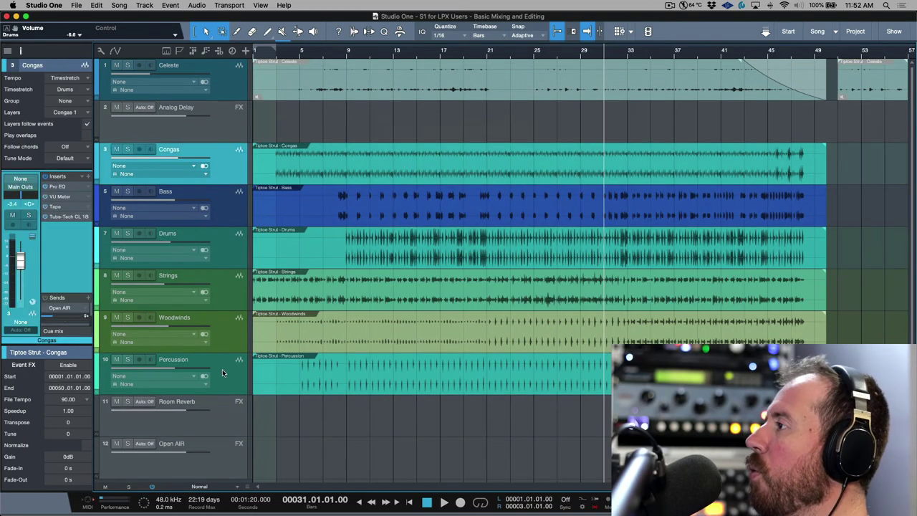
left_click(215, 381, "shift")
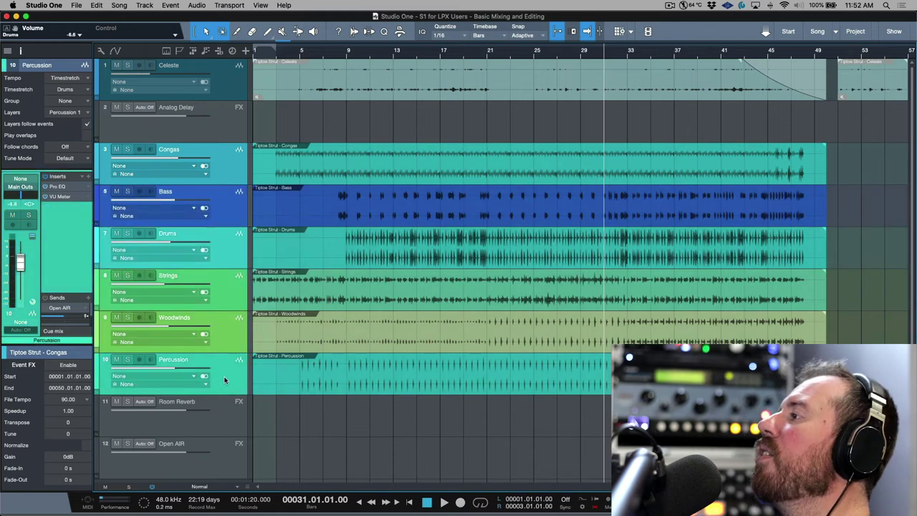
right_click(228, 379)
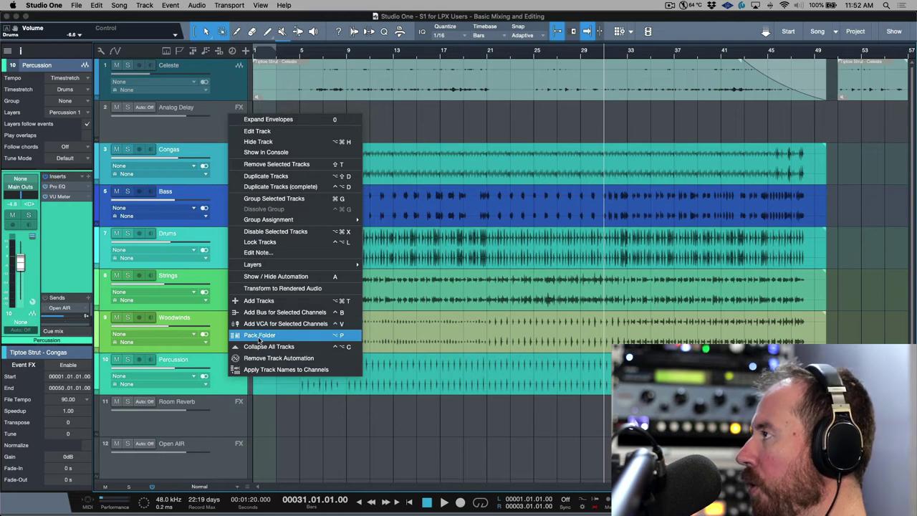
left_click(259, 334)
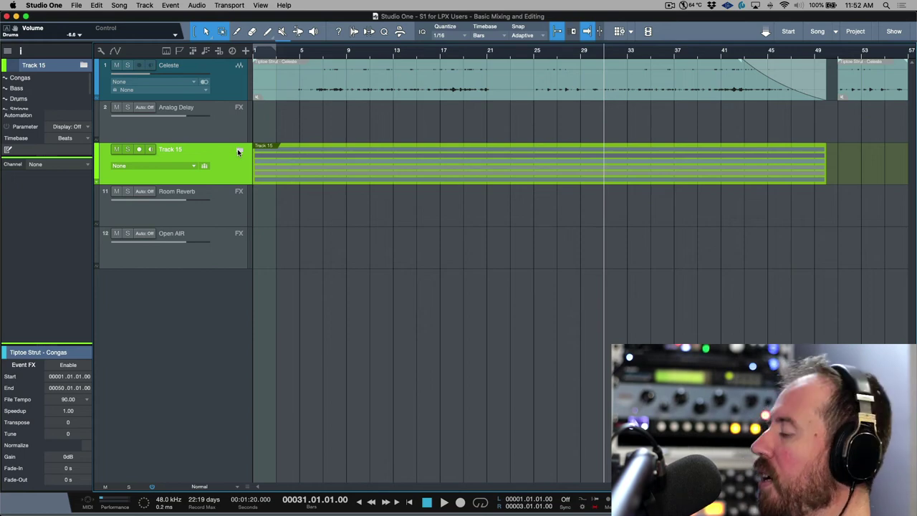
- Turn off "Link expansion and visibility of folder tracks" in the console options, view the channels, and hide the console
key("F3")
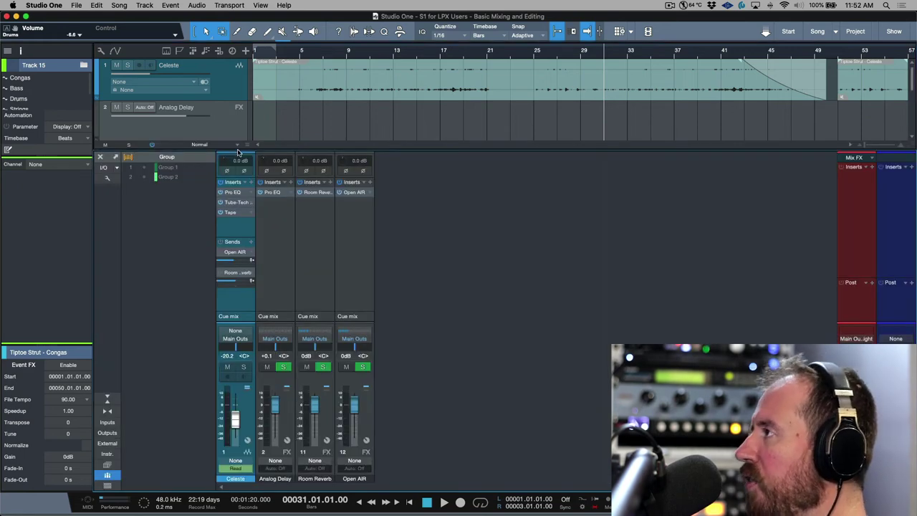
left_click(106, 178)
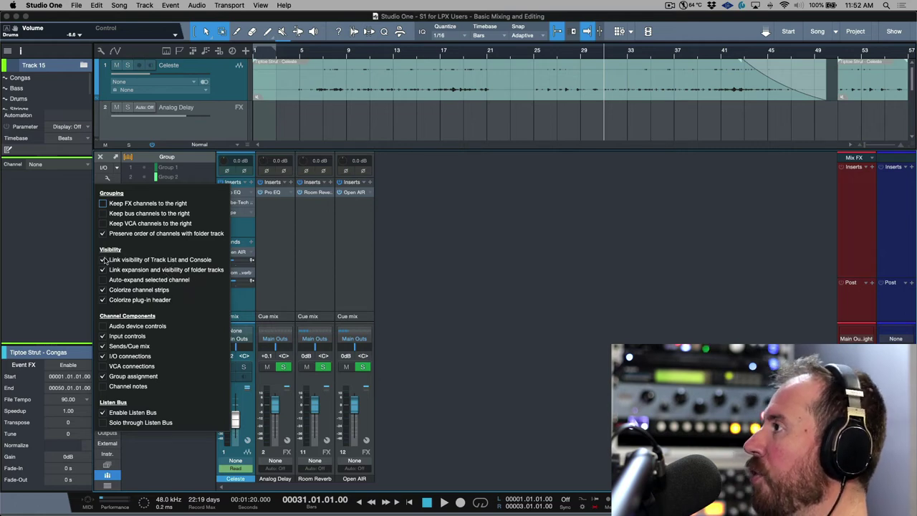
left_click(103, 270)
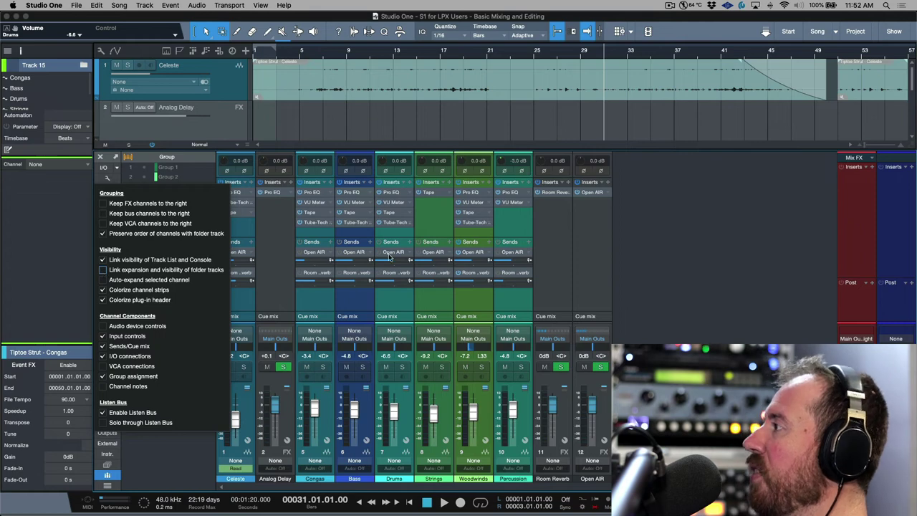
left_click(678, 318)
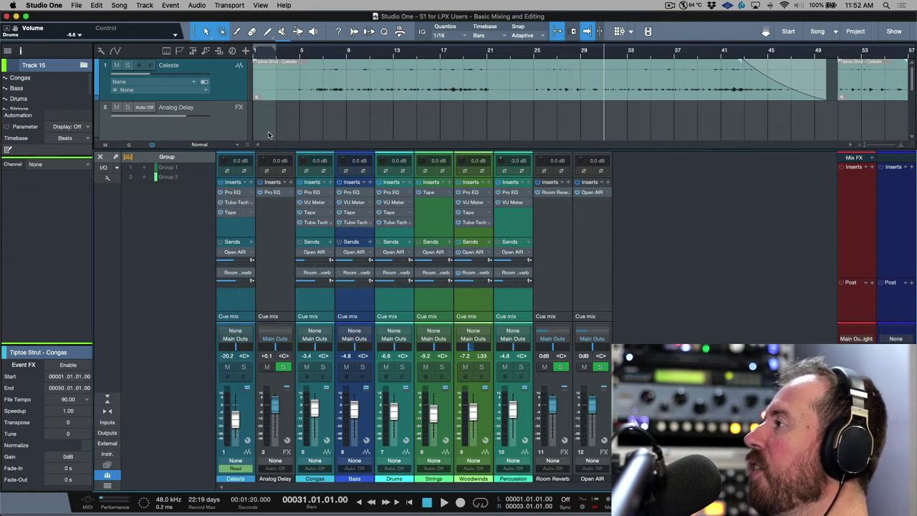
key("F3")
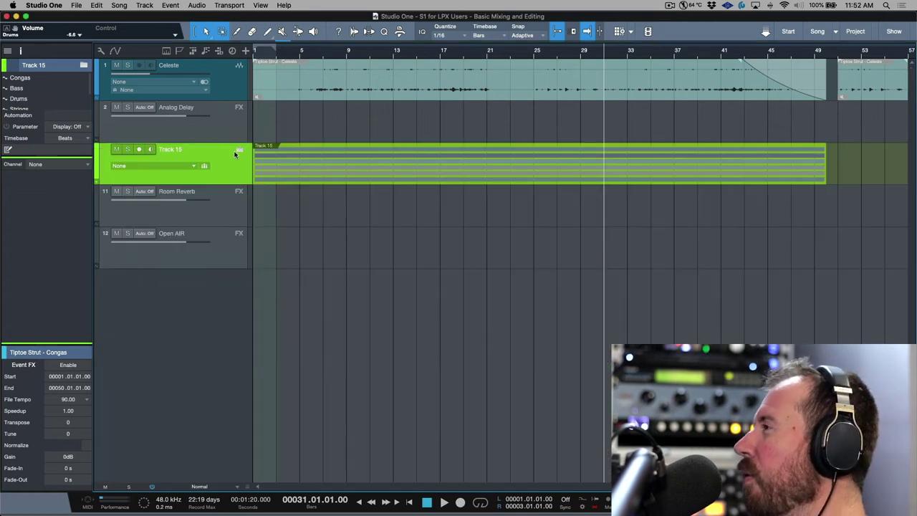
- Expand and collapse the folder track, and toggle its solo and mute on and off to demonstrate control over its member tracks
left_click(240, 152)
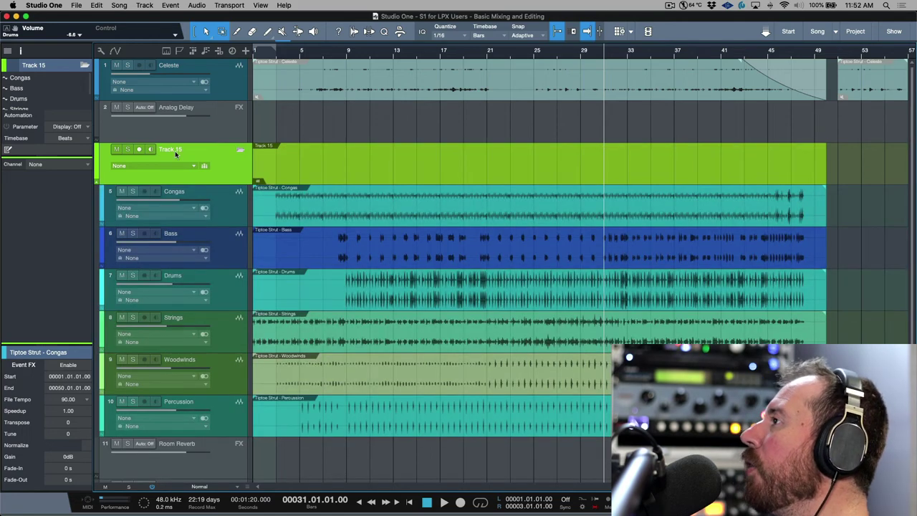
left_click(240, 151)
left_click(127, 151)
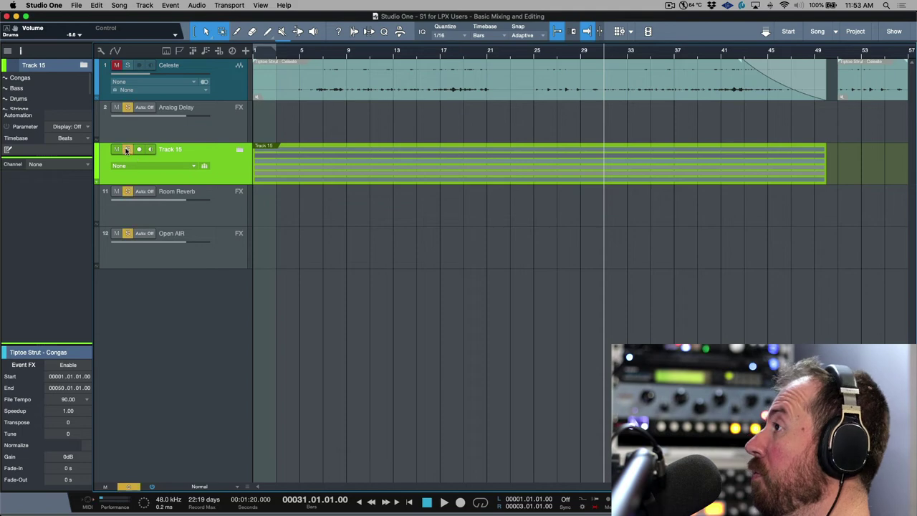
left_click(127, 150)
left_click(117, 151)
left_click(117, 151)
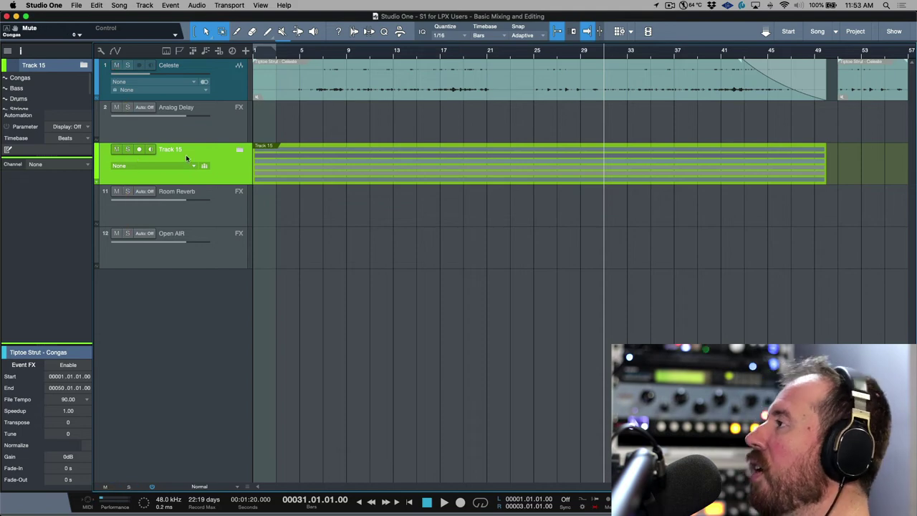
- Turn on "Link expansion and visibility of folder tracks" in the console options and hide the console again
key("F3")
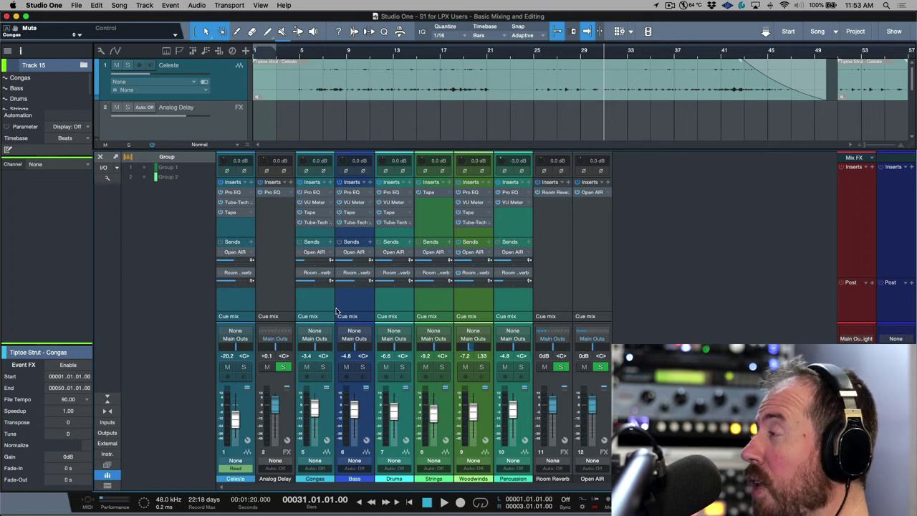
left_click(107, 178)
left_click(102, 270)
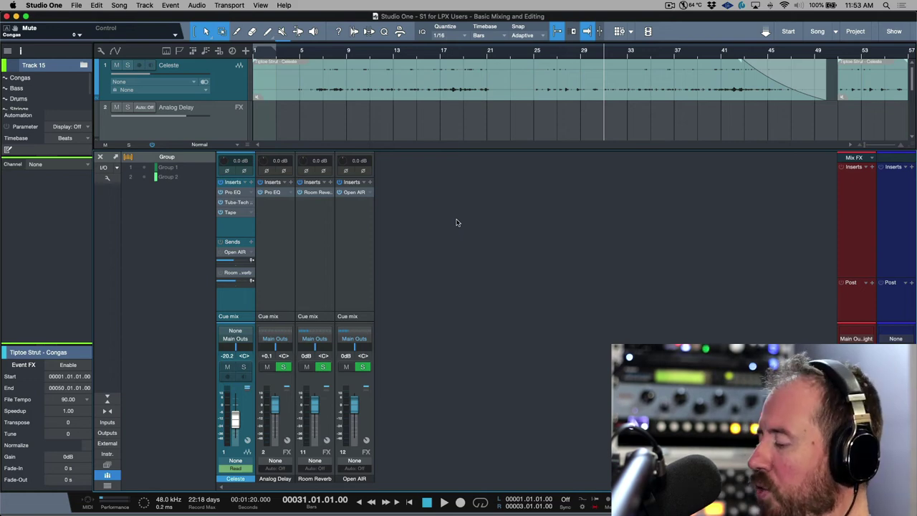
key("F3")
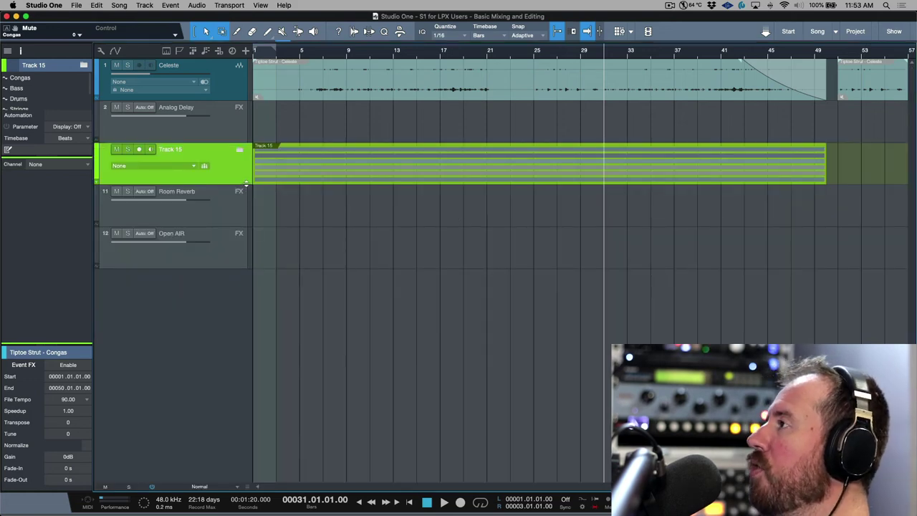
- Make the Track 15 folder track taller and route it through a newly added bus channel
left_click_drag(247, 184, 240, 229)
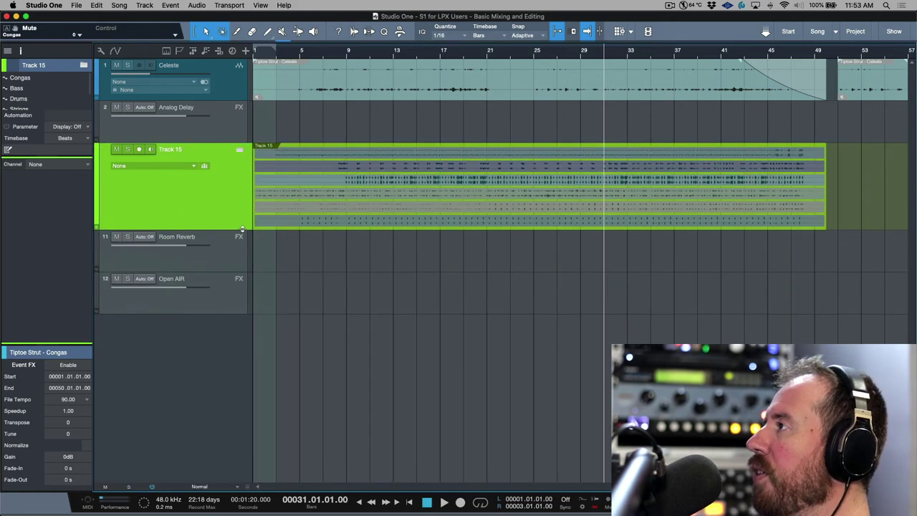
left_click(193, 166)
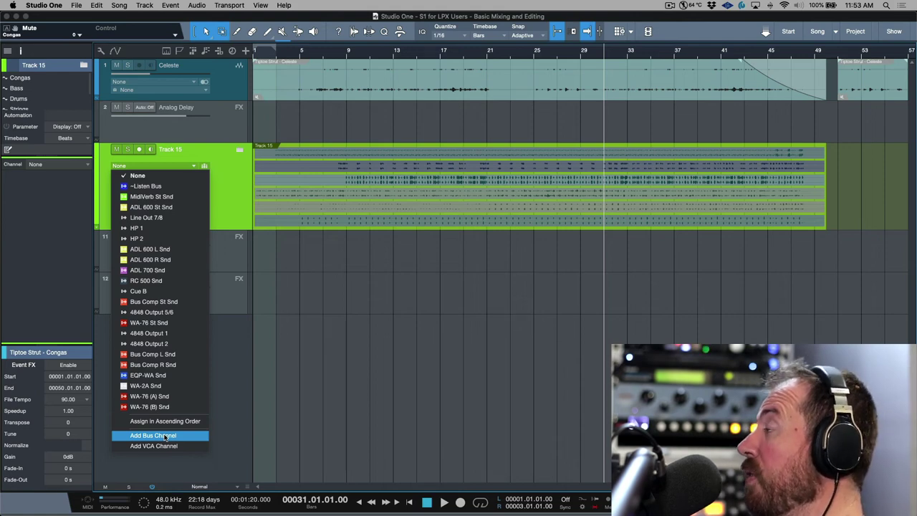
left_click(166, 436)
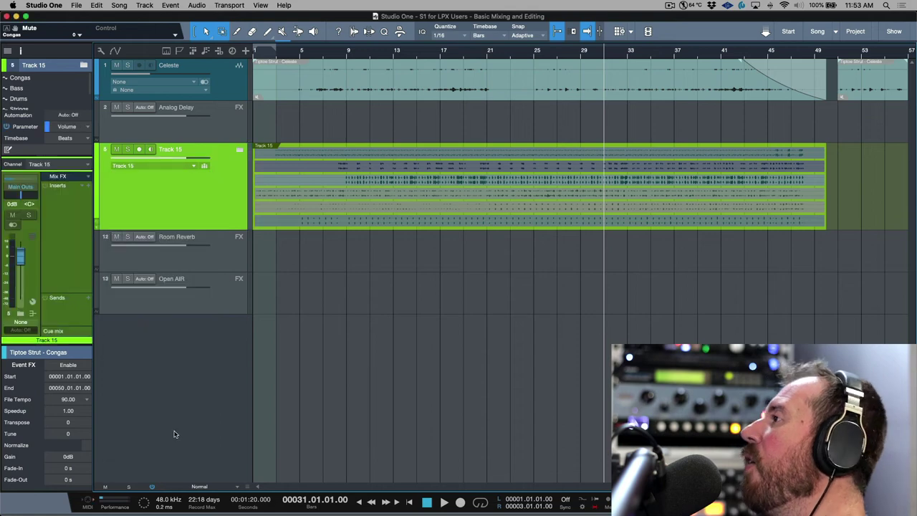
- Show the console, expand the Track 15 folder's channels, and select Congas through Percussion to inspect their output routing
key("F3")
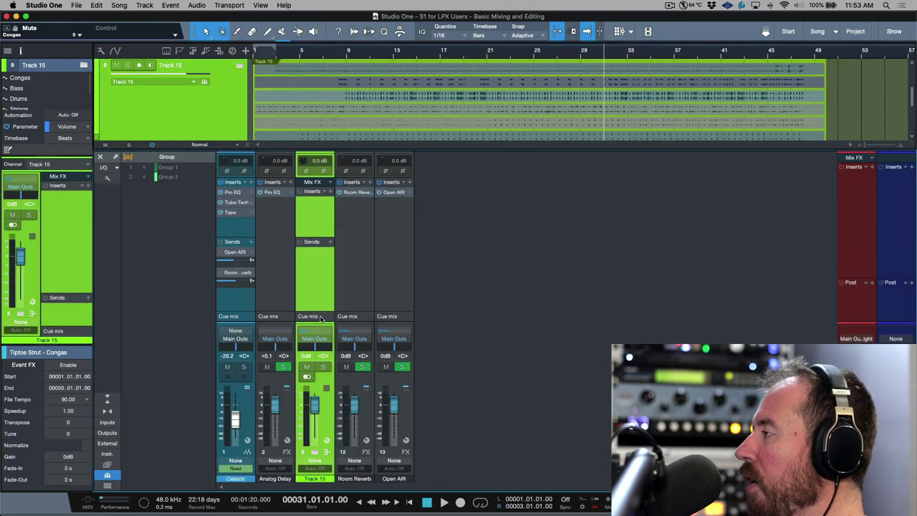
left_click(315, 453)
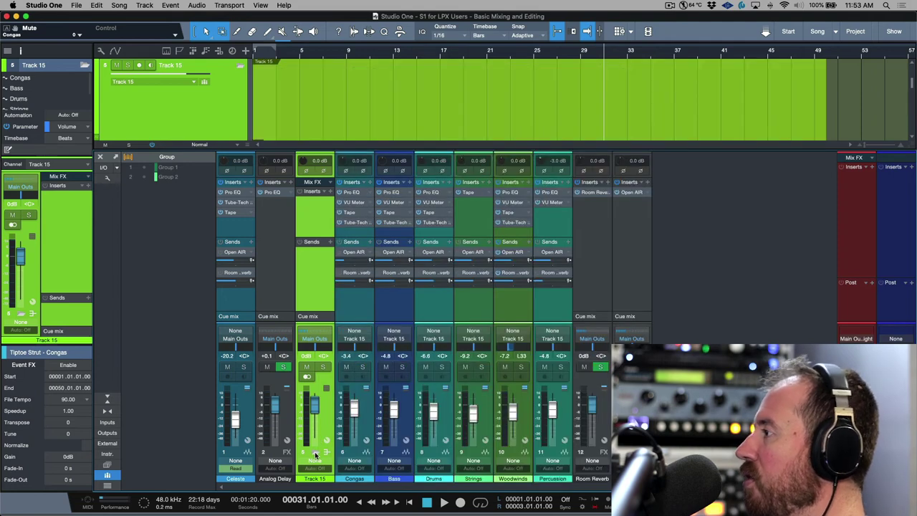
left_click(314, 452)
left_click(314, 452)
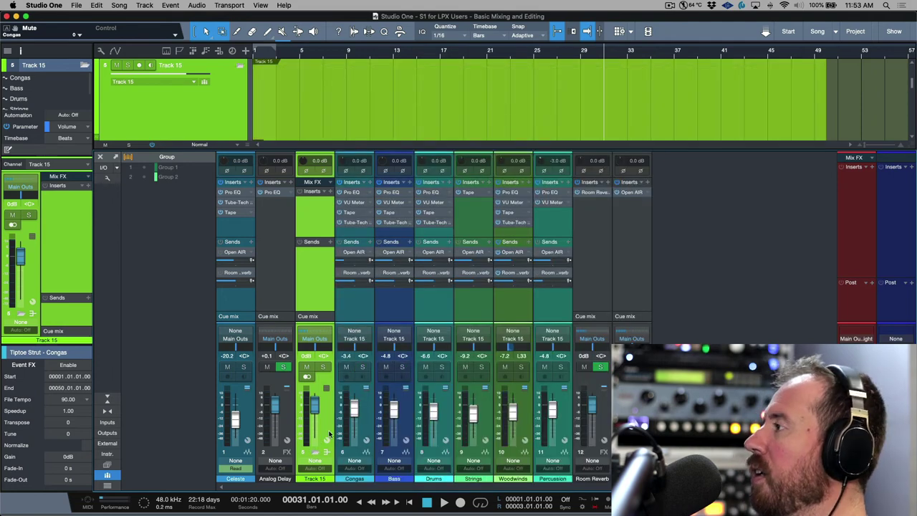
left_click(356, 305)
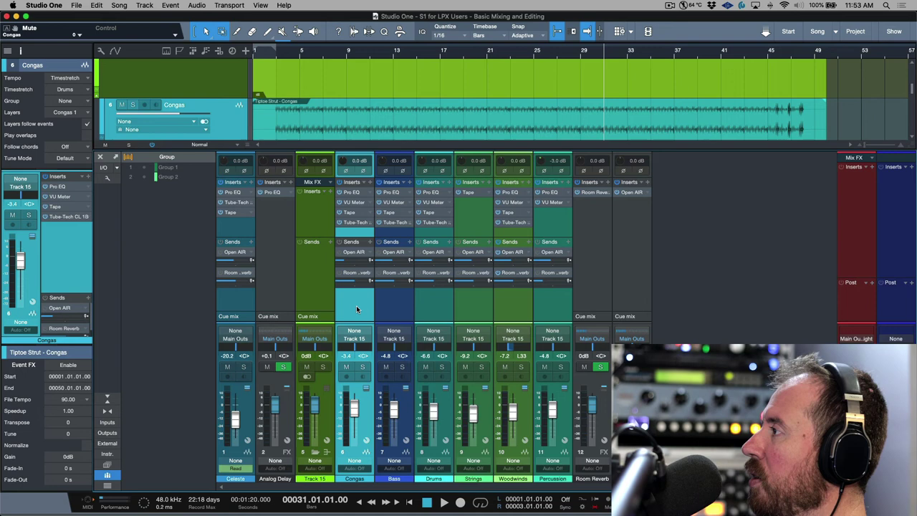
left_click(560, 307, "shift")
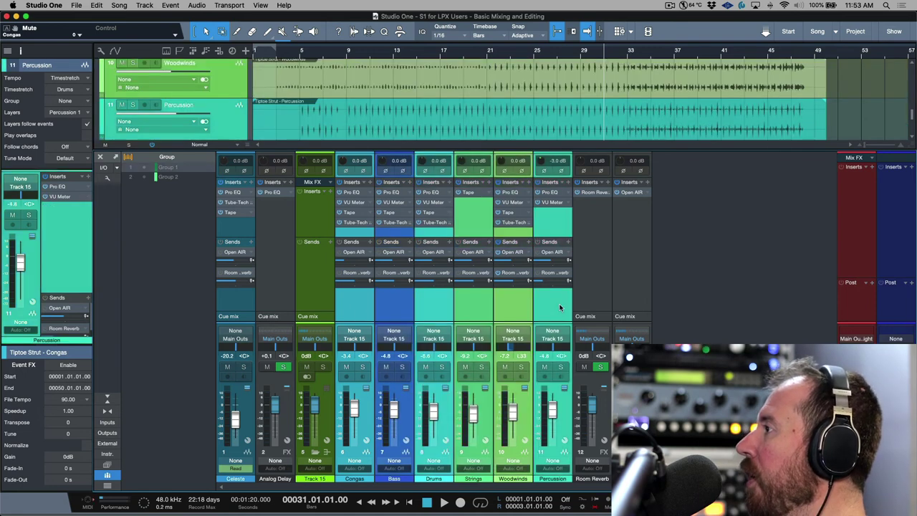
- Rename the Track 15 folder bus channel as MIX
left_click(316, 477)
double_click(316, 478)
type("MIX")
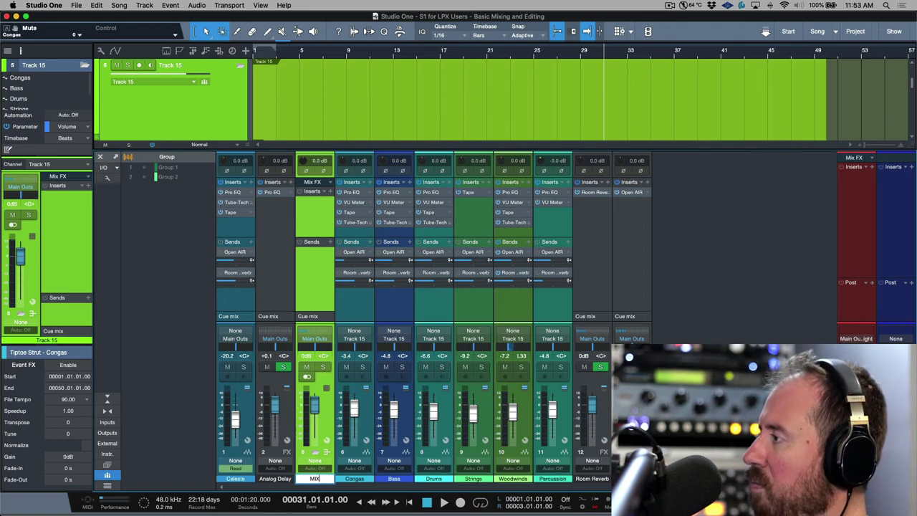
key("Return")
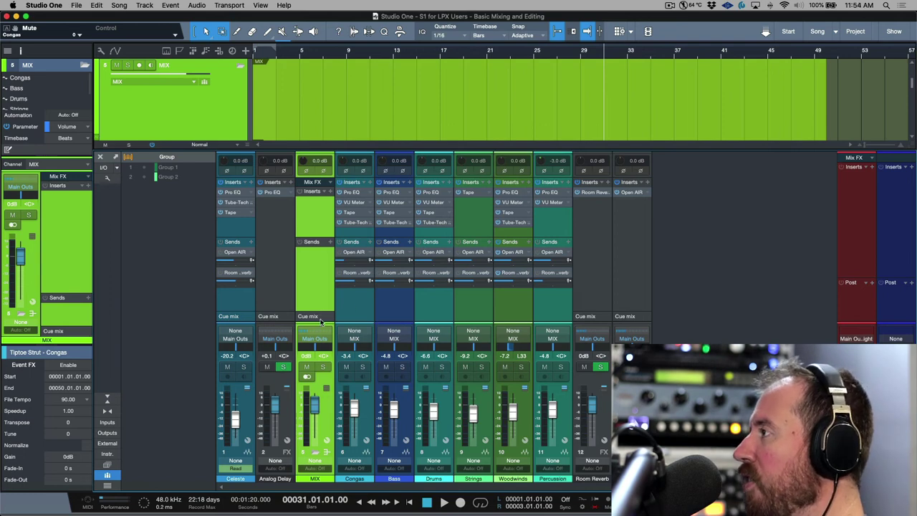
- Collapse the MIX folder and dissolve its folder track, keeping the bus and the member tracks
left_click(314, 454)
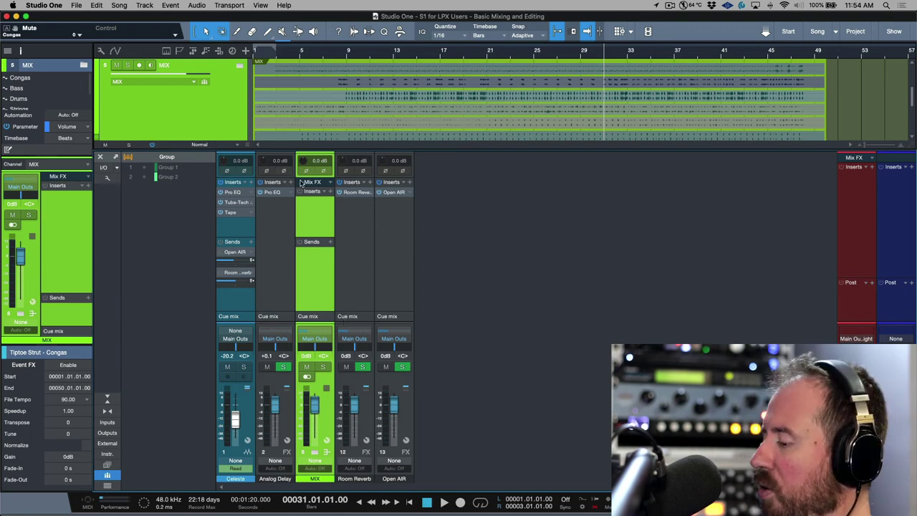
right_click(195, 114)
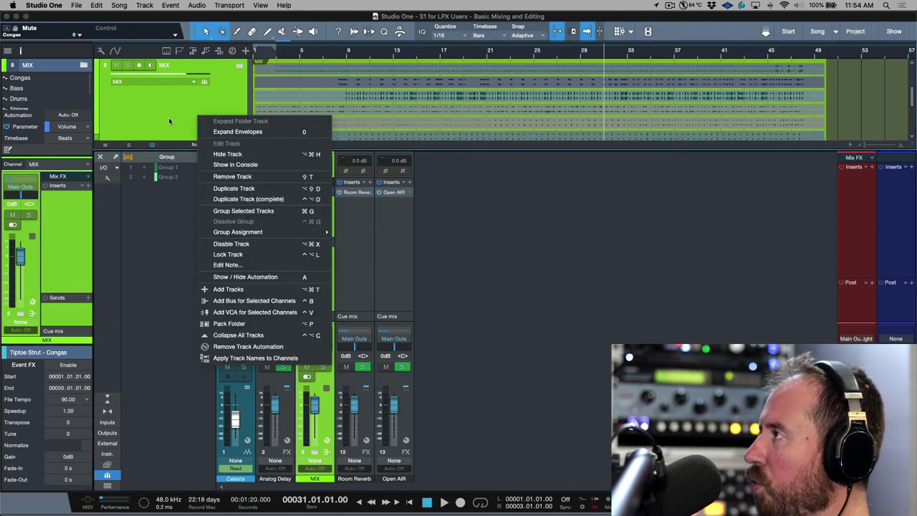
left_click(169, 121)
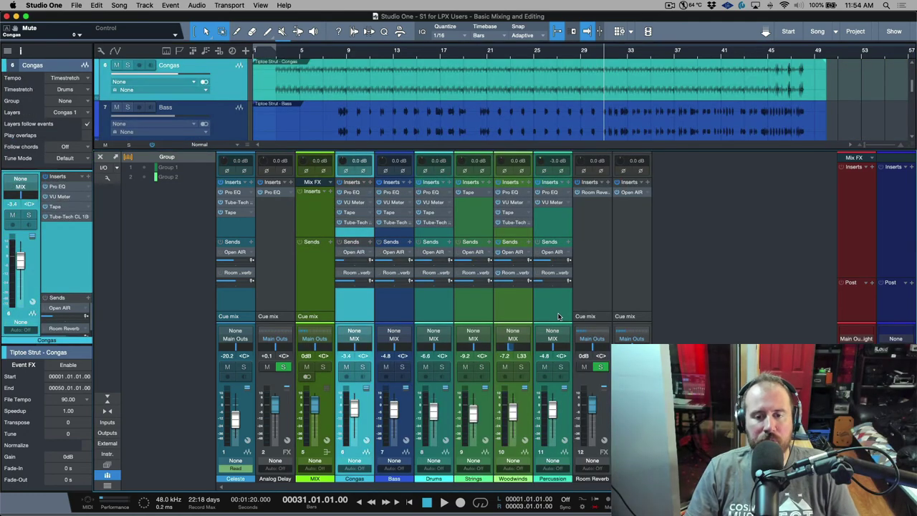
- Select the Congas through Percussion channels to show their shared bus, and rename the MIX bus as MUSIC STEMS
left_click(560, 309)
left_click(361, 313)
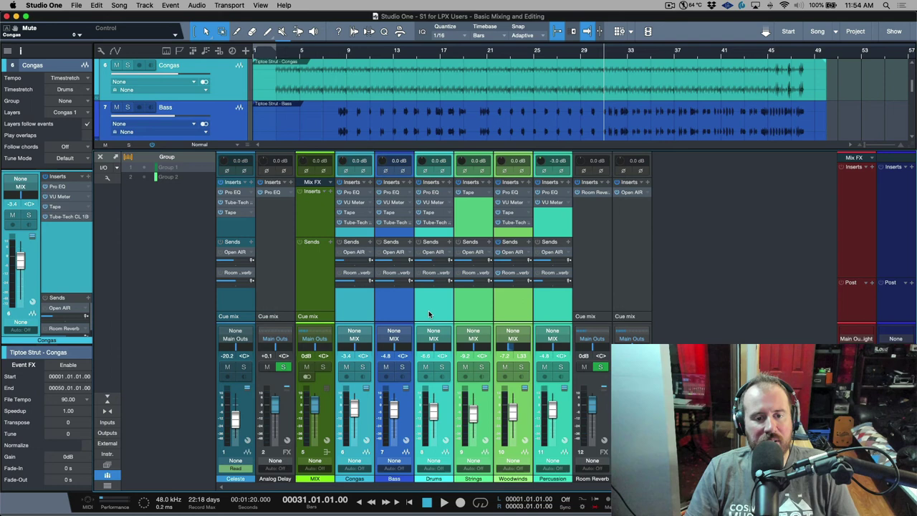
double_click(313, 480)
type("M")
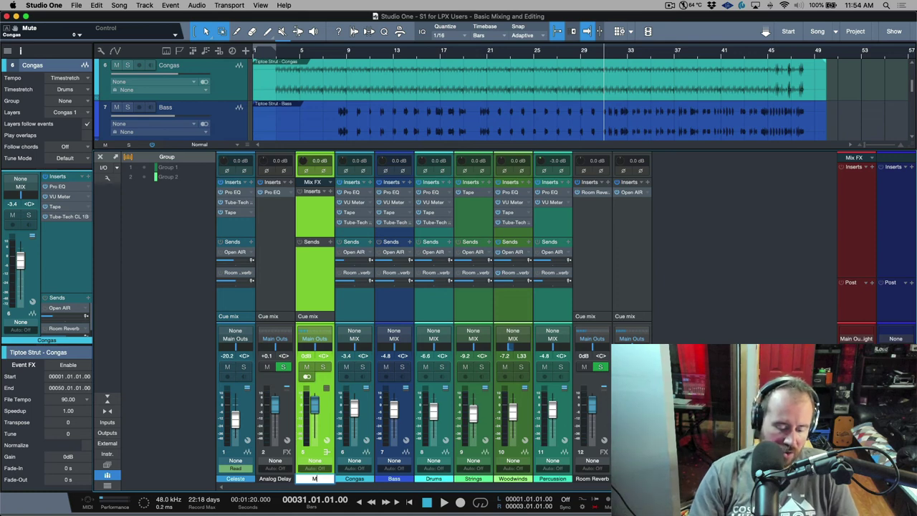
type("USIC STEMS")
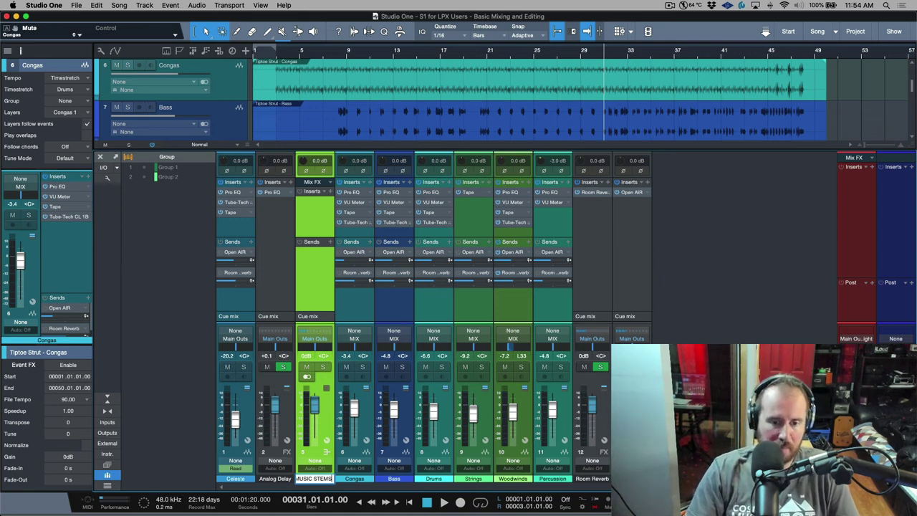
key("Return")
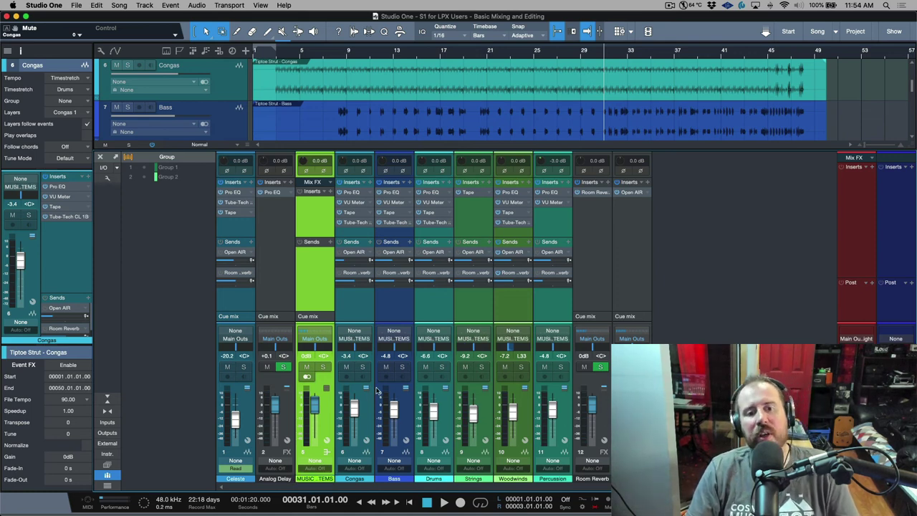
- Select the Congas through Percussion tracks in the arrangement and pack them into a folder track
left_click(365, 306)
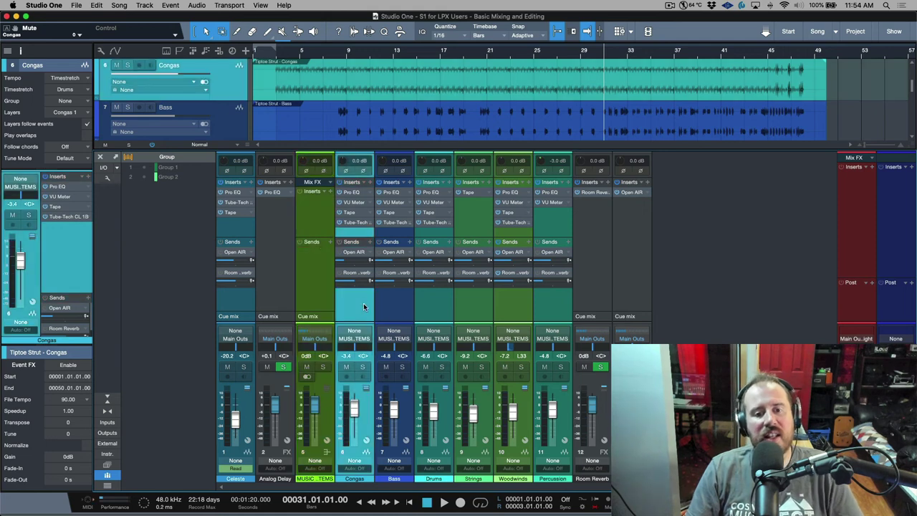
left_click(554, 302, "shift")
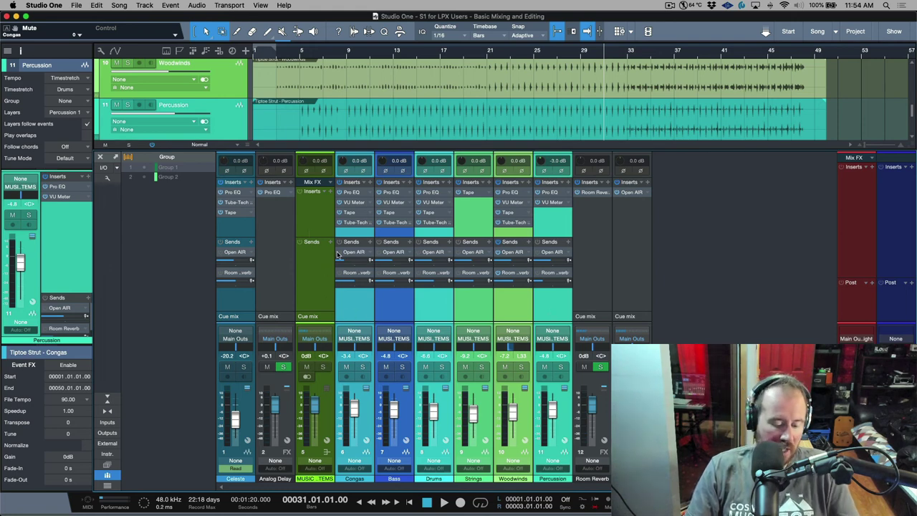
key("F3")
left_click(215, 141)
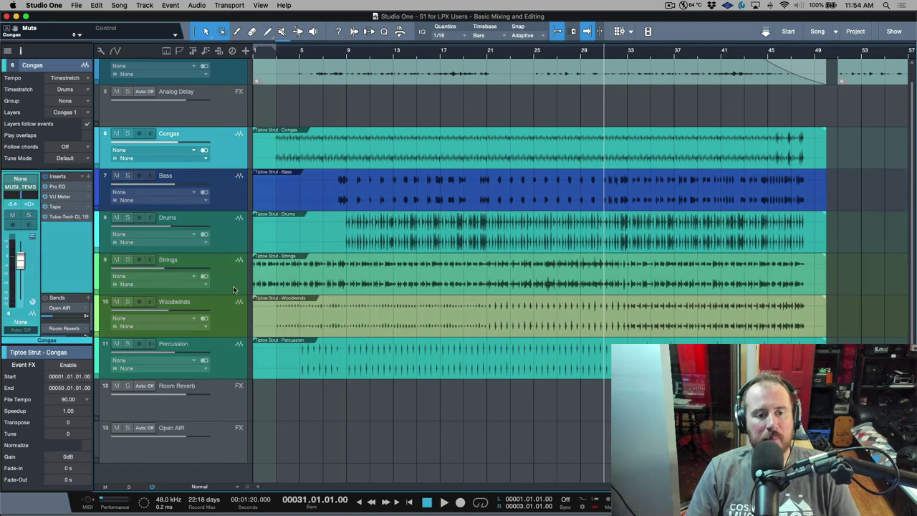
left_click(223, 362, "shift")
scroll(231, 361, "up", 1)
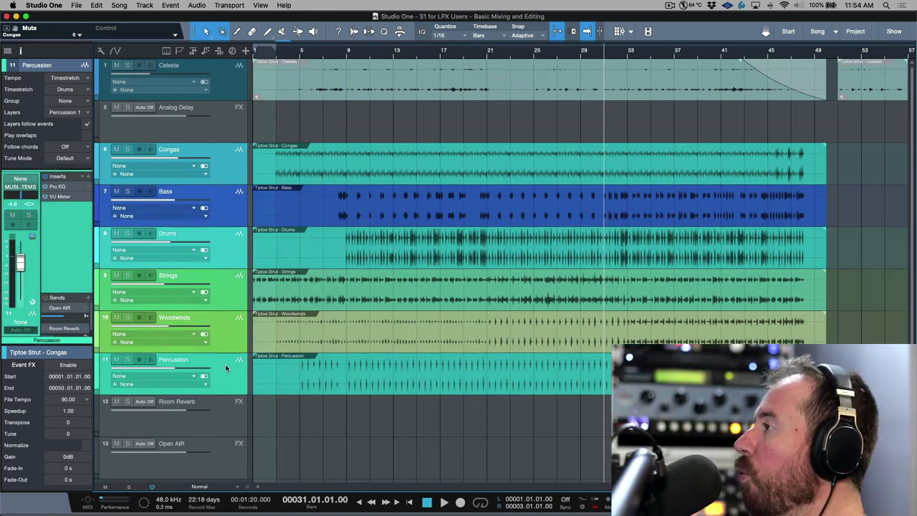
right_click(229, 369)
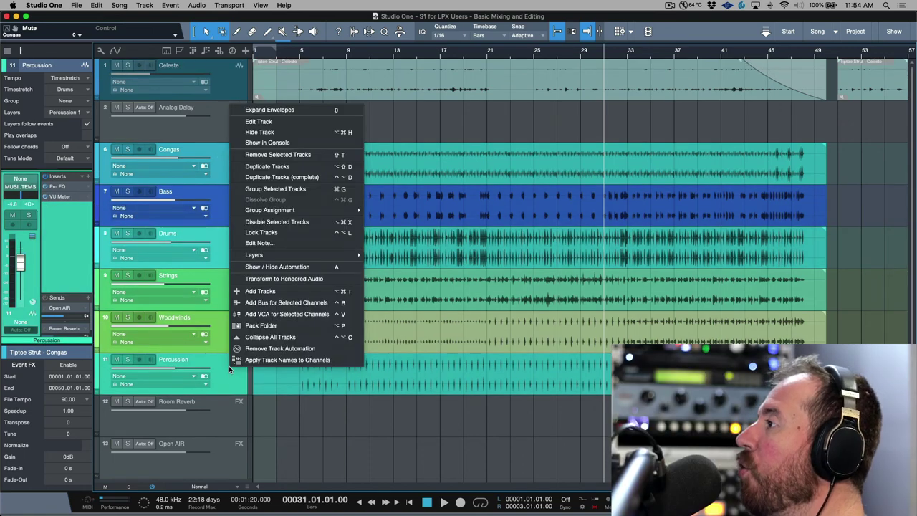
left_click(246, 325)
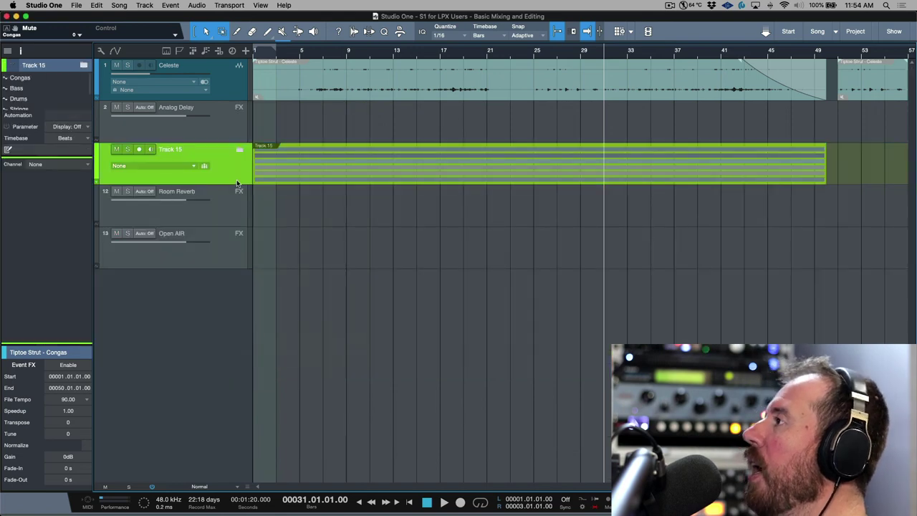
- Adjust the height of the new folder track and assign it to the existing MUSIC STEMS bus
left_click_drag(237, 185, 237, 237)
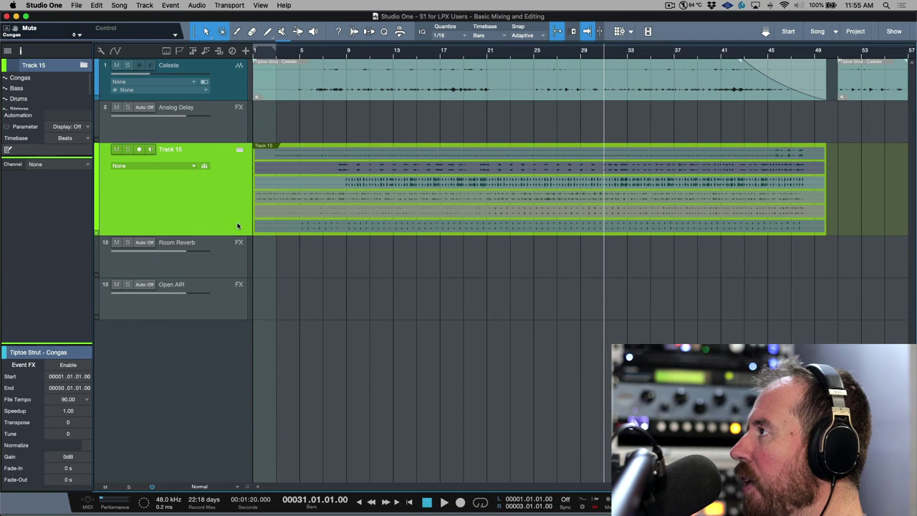
left_click_drag(239, 234, 244, 202)
left_click(193, 167)
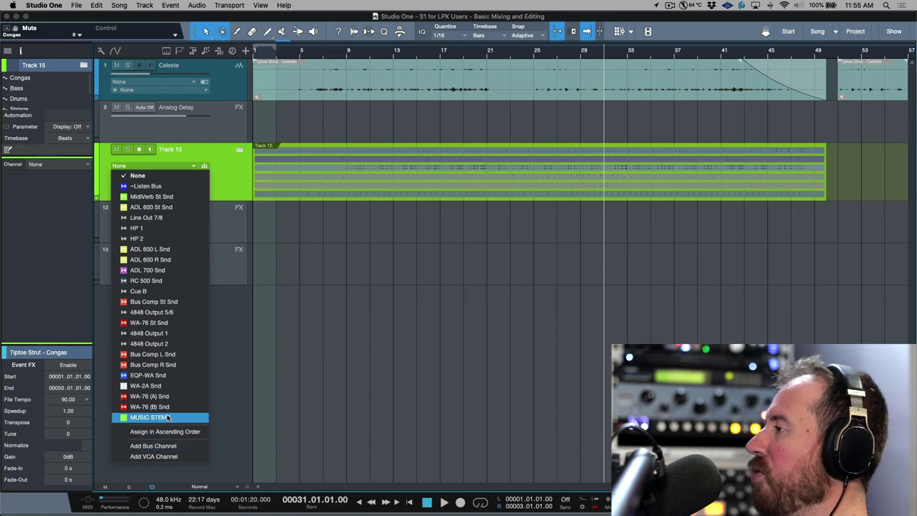
left_click(167, 417)
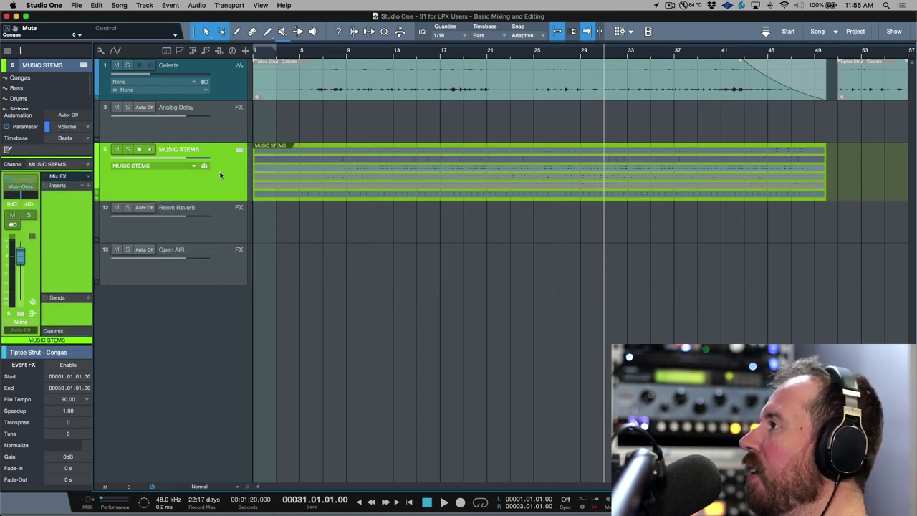
- Select the MUSIC STEMS channel in the console and display its volume automation on the folder track
key("F3")
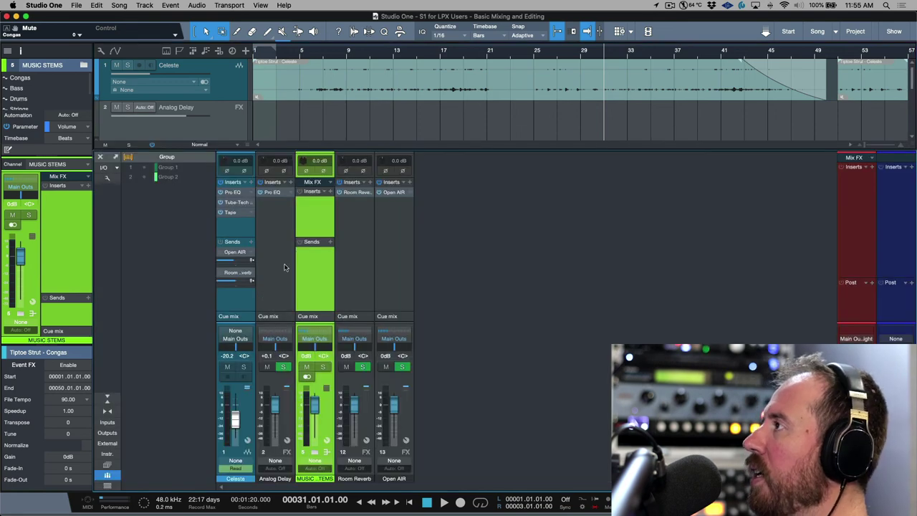
left_click(320, 295)
left_click(283, 291)
left_click(309, 284)
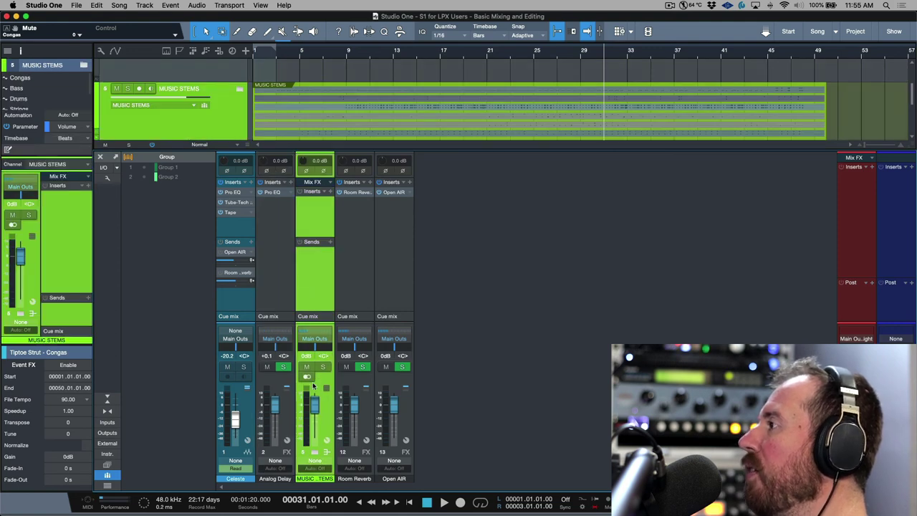
right_click(313, 409)
left_click(357, 440)
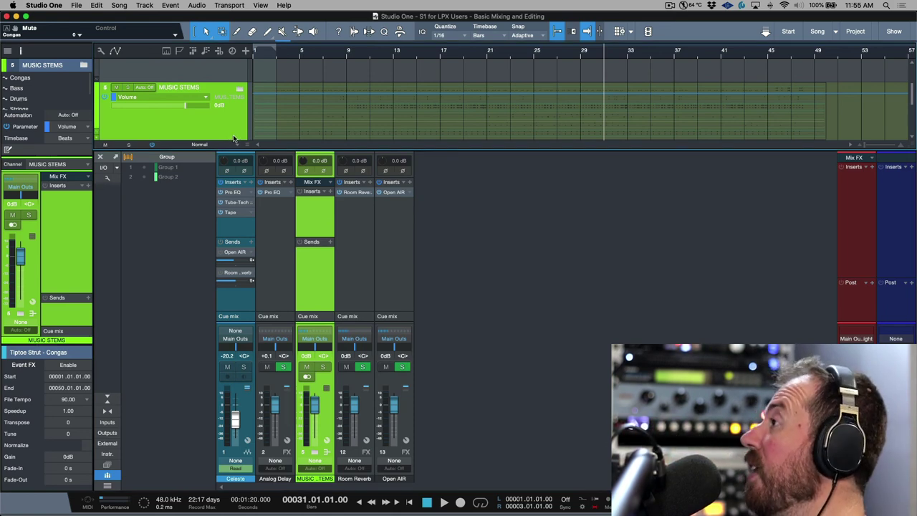
- Hide the console, set the track height to Medium, and show automation on all tracks
key("F3")
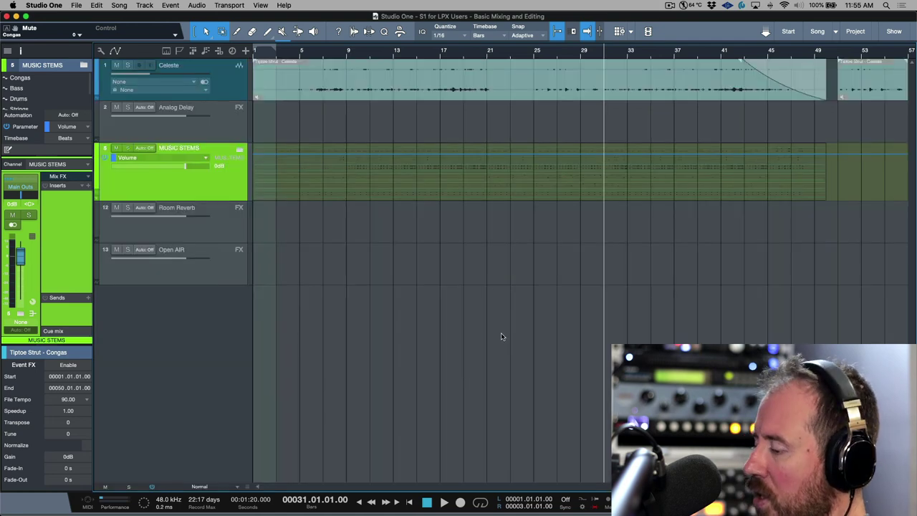
key("shift+e")
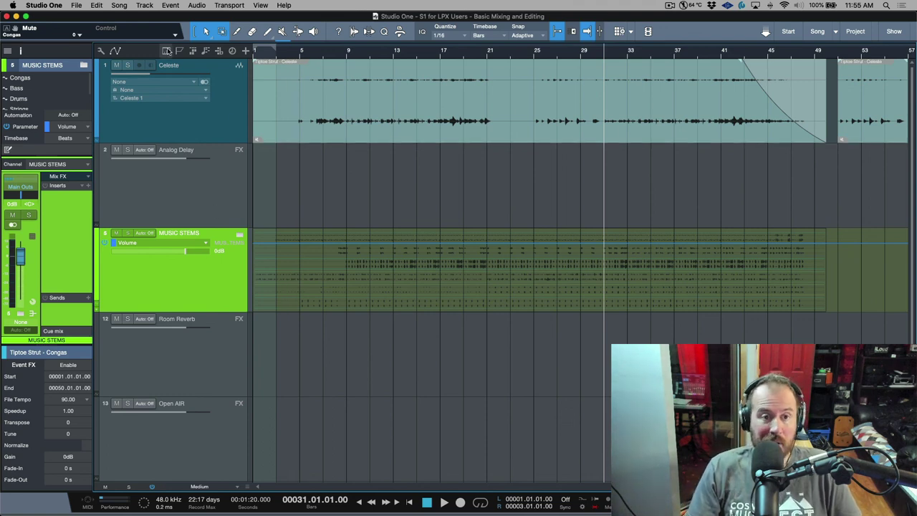
left_click(114, 51)
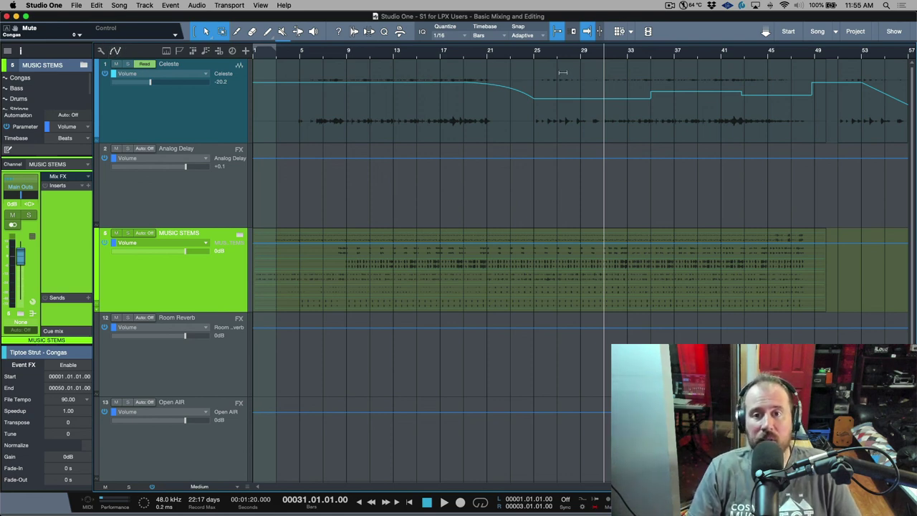
- Lower Celeste's volume automation between bars 25 and 35, and lower the range from about bar 24 to bar 55 further
left_click_drag(605, 96, 606, 103)
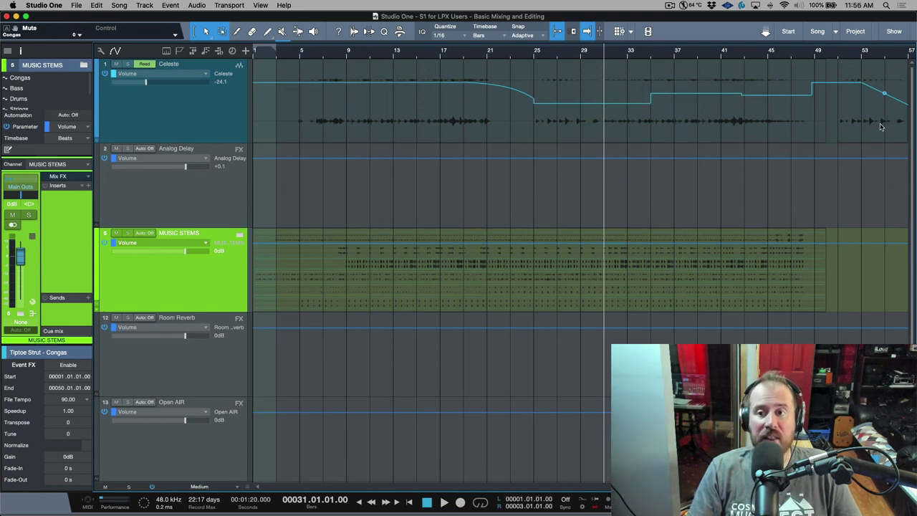
left_click_drag(880, 126, 519, 122)
left_click_drag(714, 70, 713, 77)
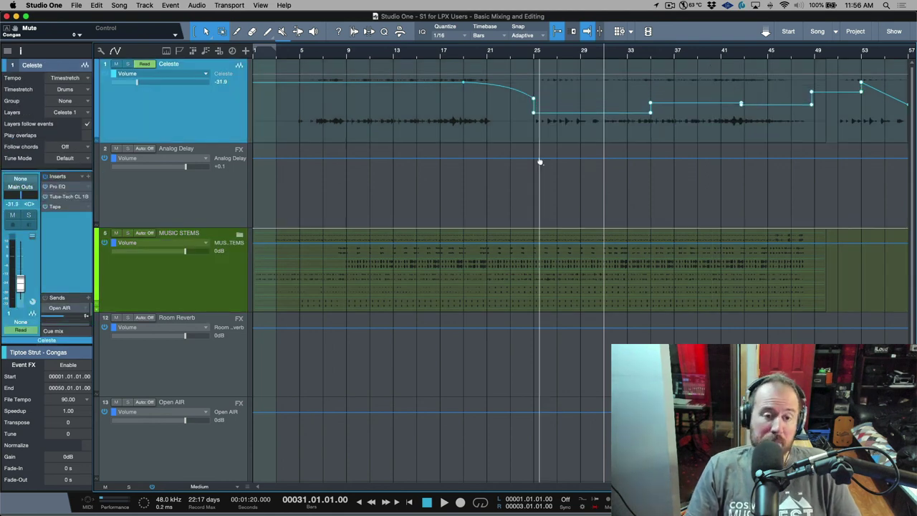
- Show the console at a reduced height and expand the MUSIC STEMS channel to reveal its inserts
key("F3")
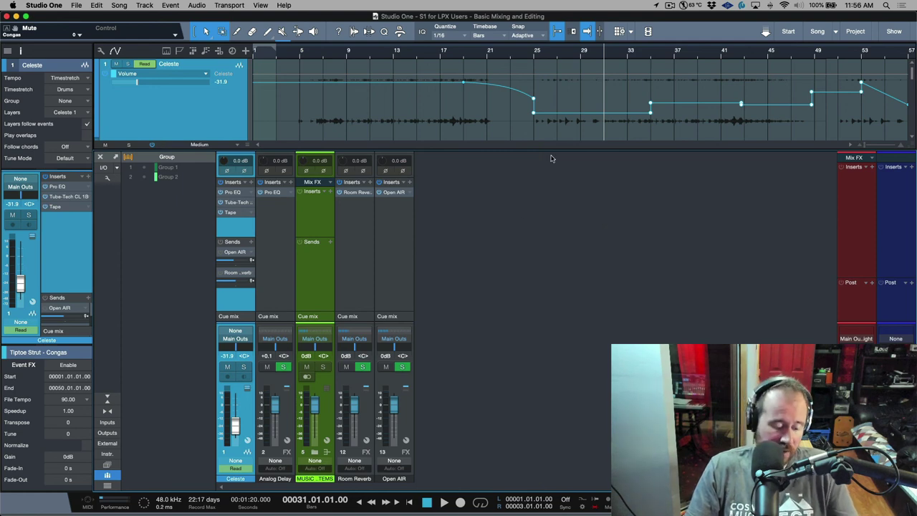
left_click_drag(550, 151, 535, 293)
key("Down")
key("Down")
key("shift+w")
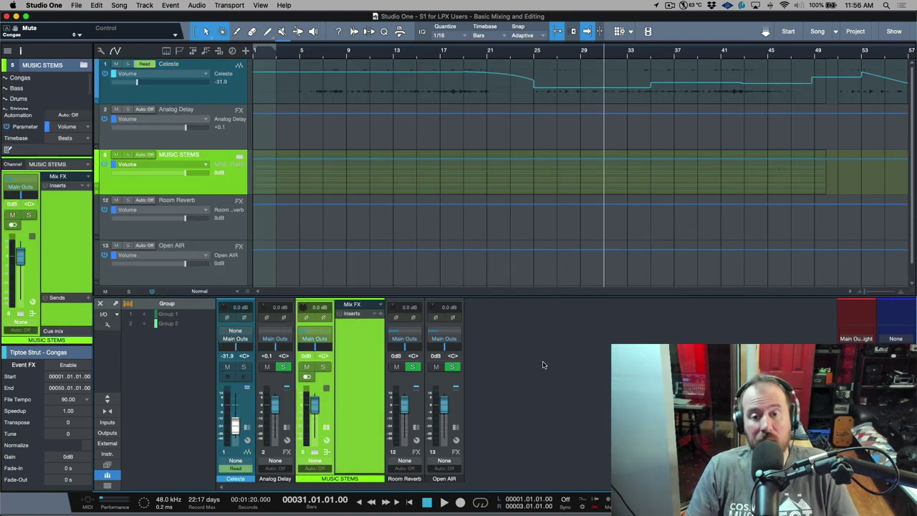